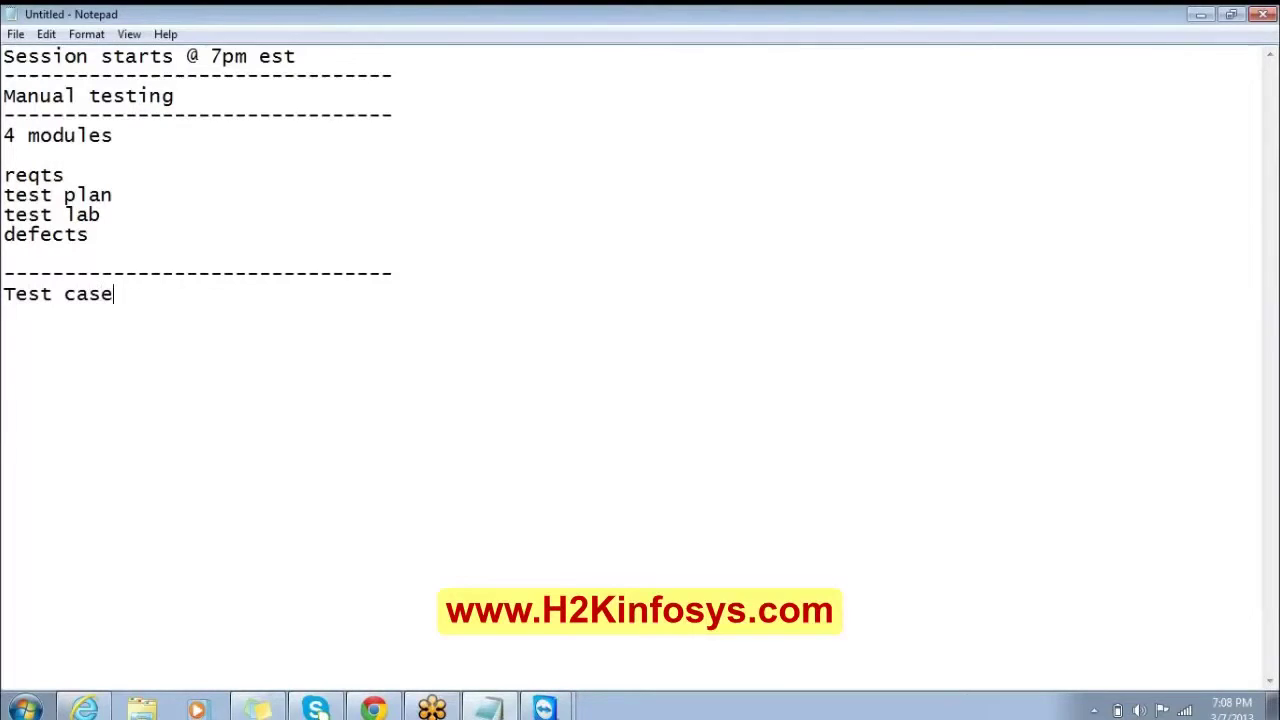
# Complete the heading as "Test case:" and add the line "call the test : precondition" below it.
pyautogui.write(':')
pyautogui.press('Return')
pyautogui.write('call the test :')
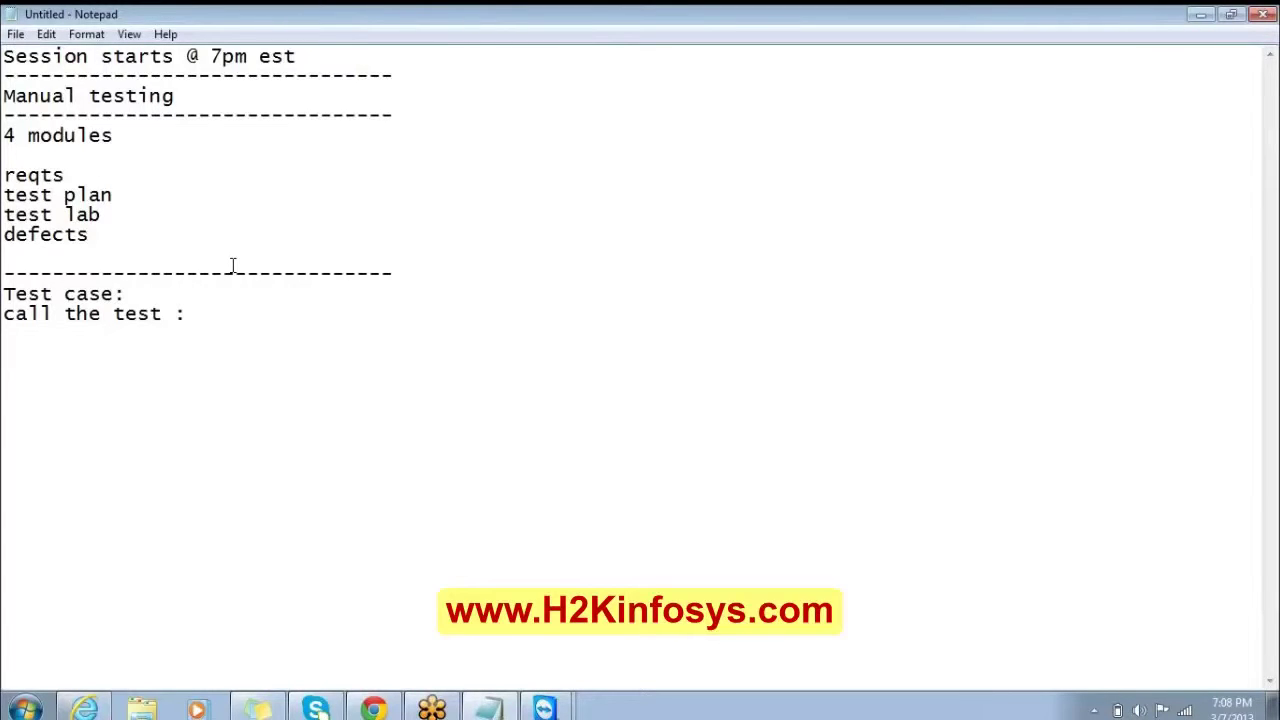
pyautogui.write('precondition')
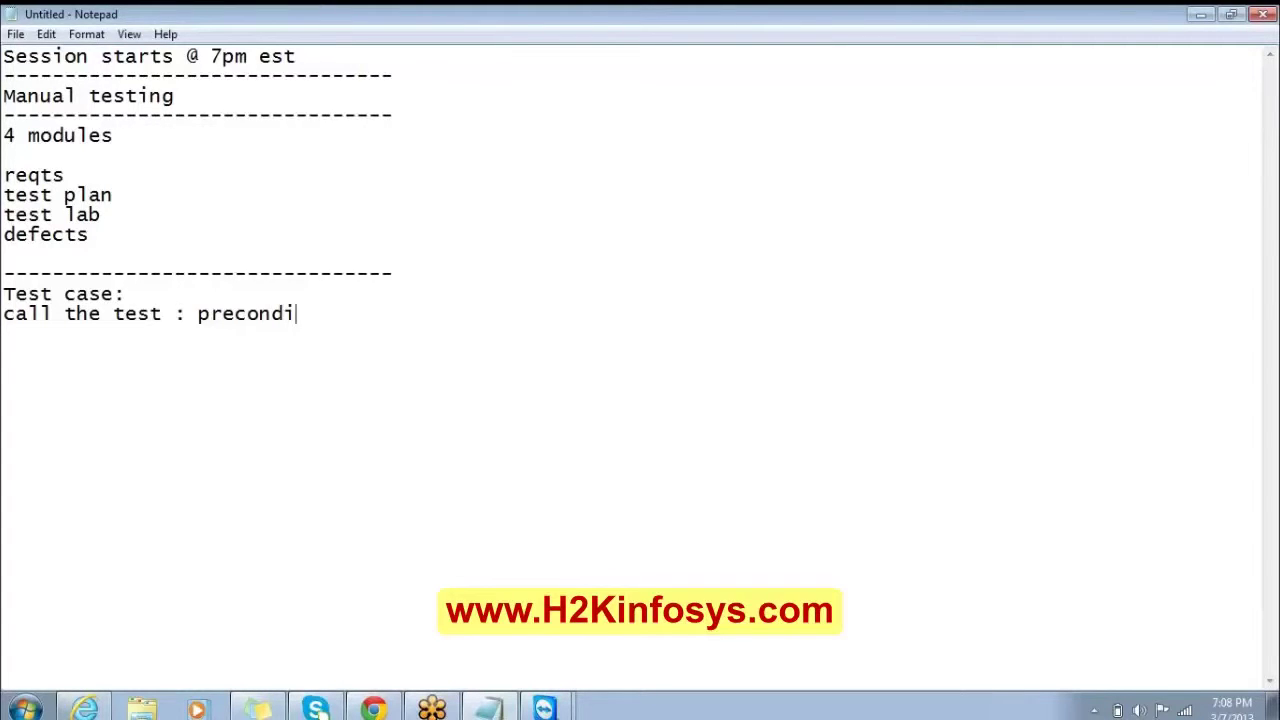
# Add the line "parameter: test data" under the precondition line in the notes.
pyautogui.press('Return')
pyautogui.write('paratmen')
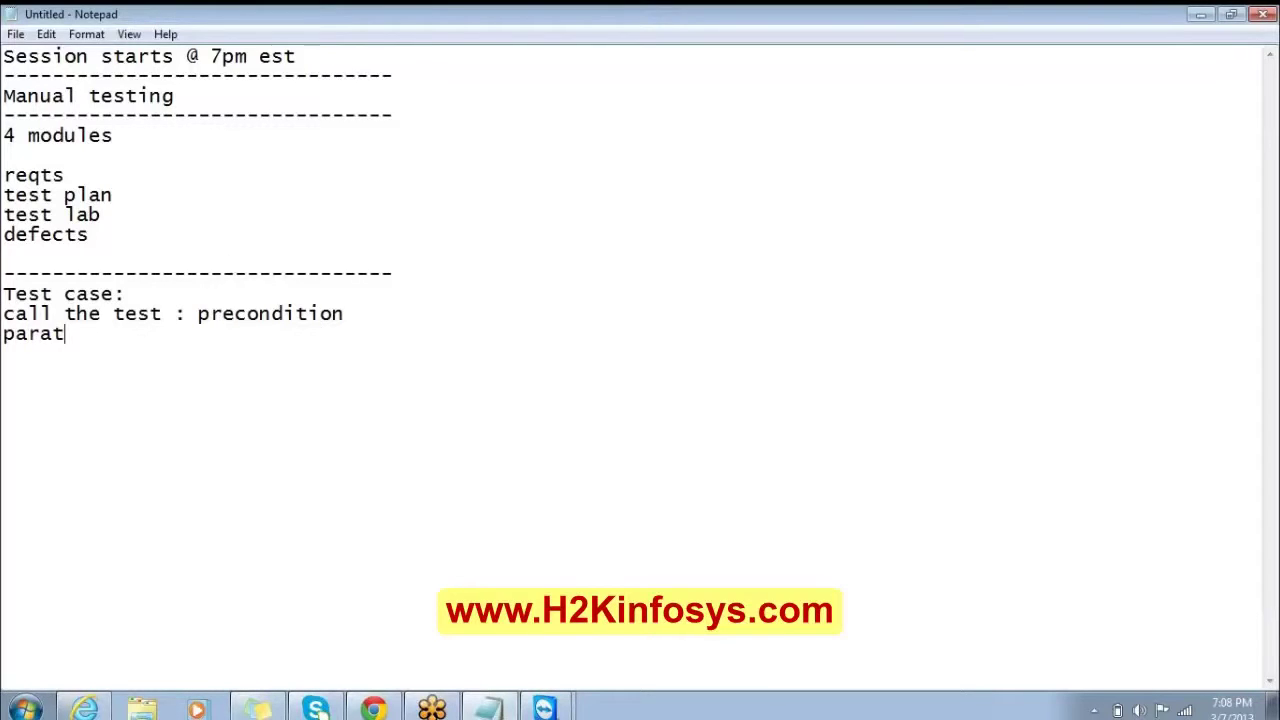
pyautogui.press('BackSpace')
pyautogui.press('BackSpace')
pyautogui.press('BackSpace')
pyautogui.press('BackSpace')
pyautogui.write('meter: test data')
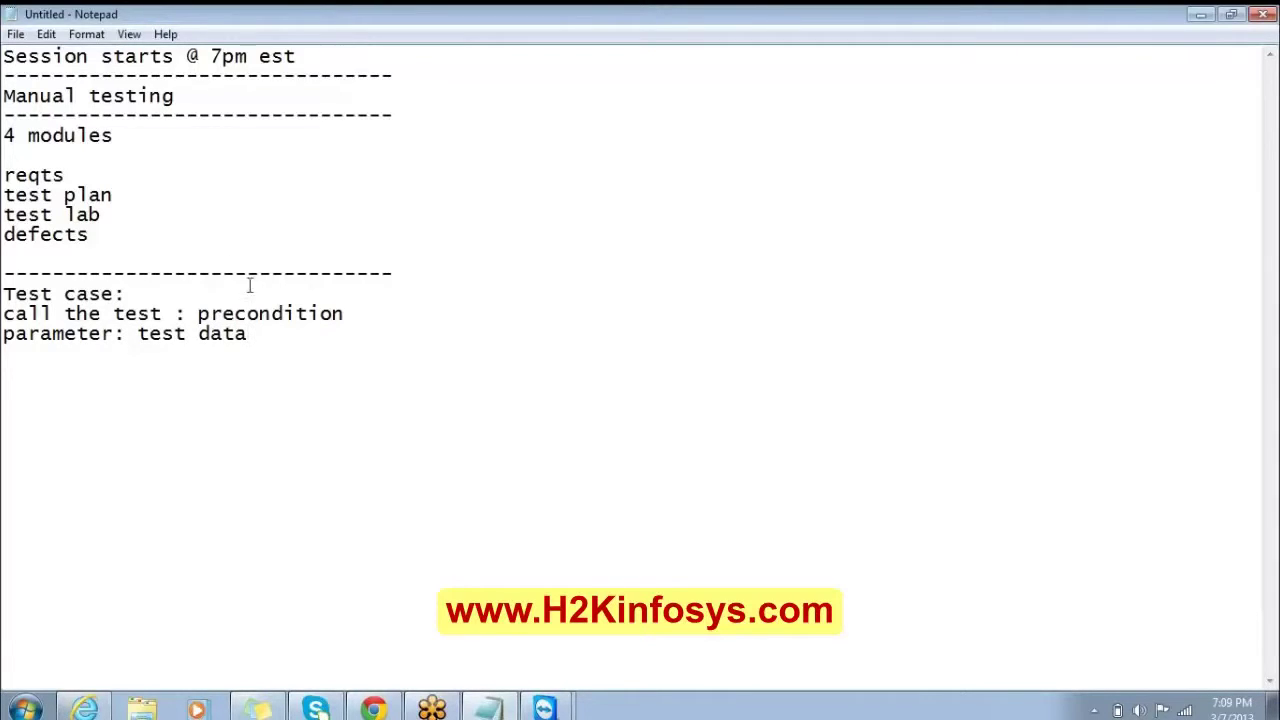
# Switch to the remote Quality Center session, enlarge the BE_OS_Rates_Intl_Valid row to read its whole description, and view the OurServices test's design steps.
pyautogui.click(543, 708)
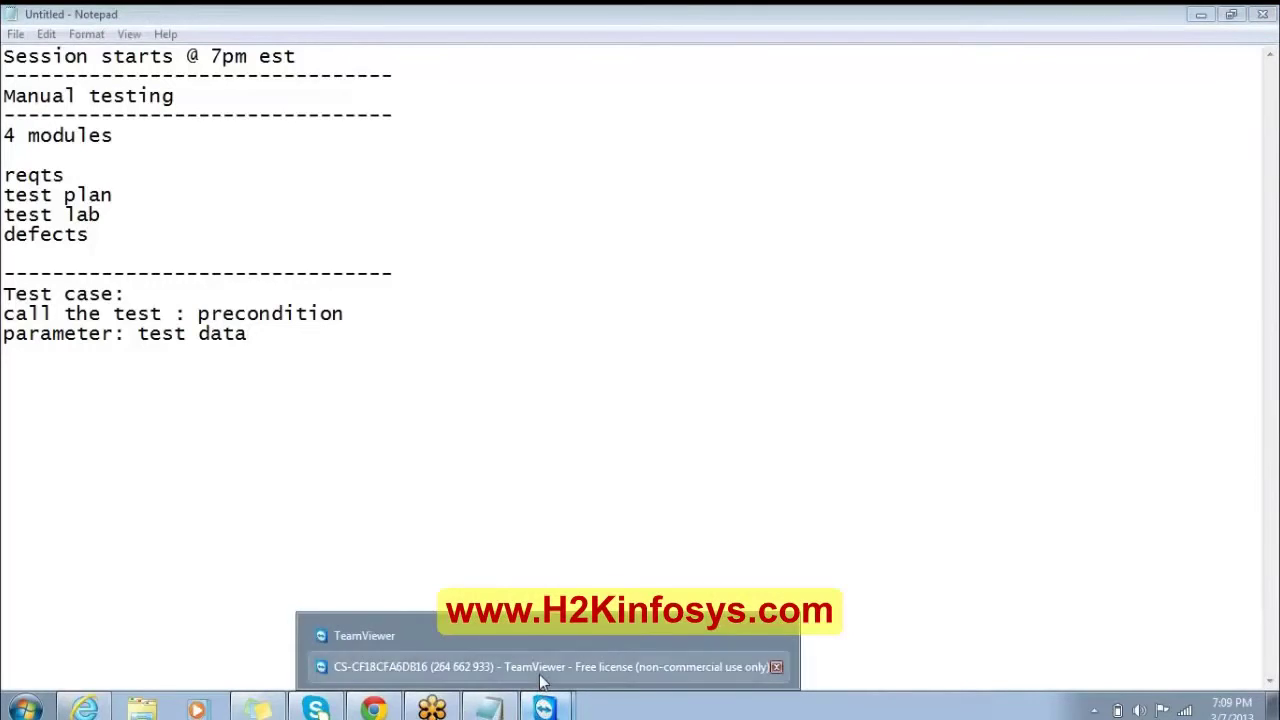
pyautogui.click(543, 662)
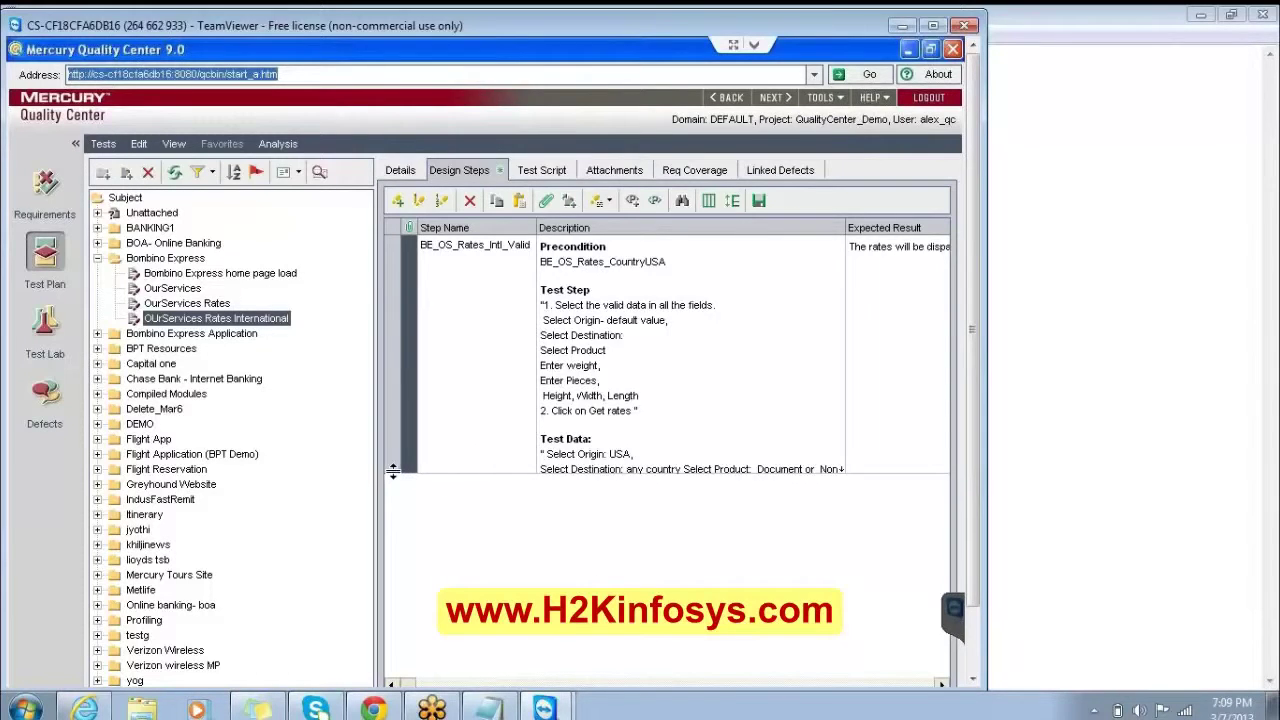
pyautogui.moveTo(400, 474); pyautogui.dragTo(414, 596)
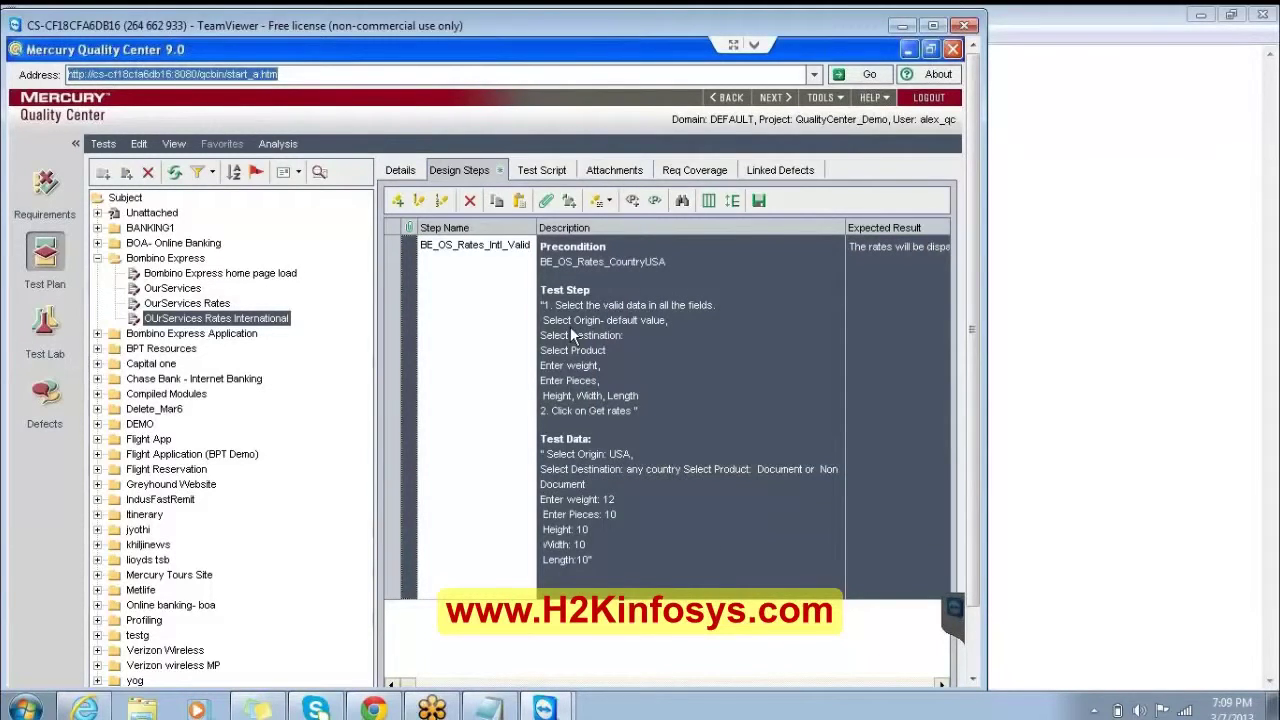
pyautogui.click(583, 438)
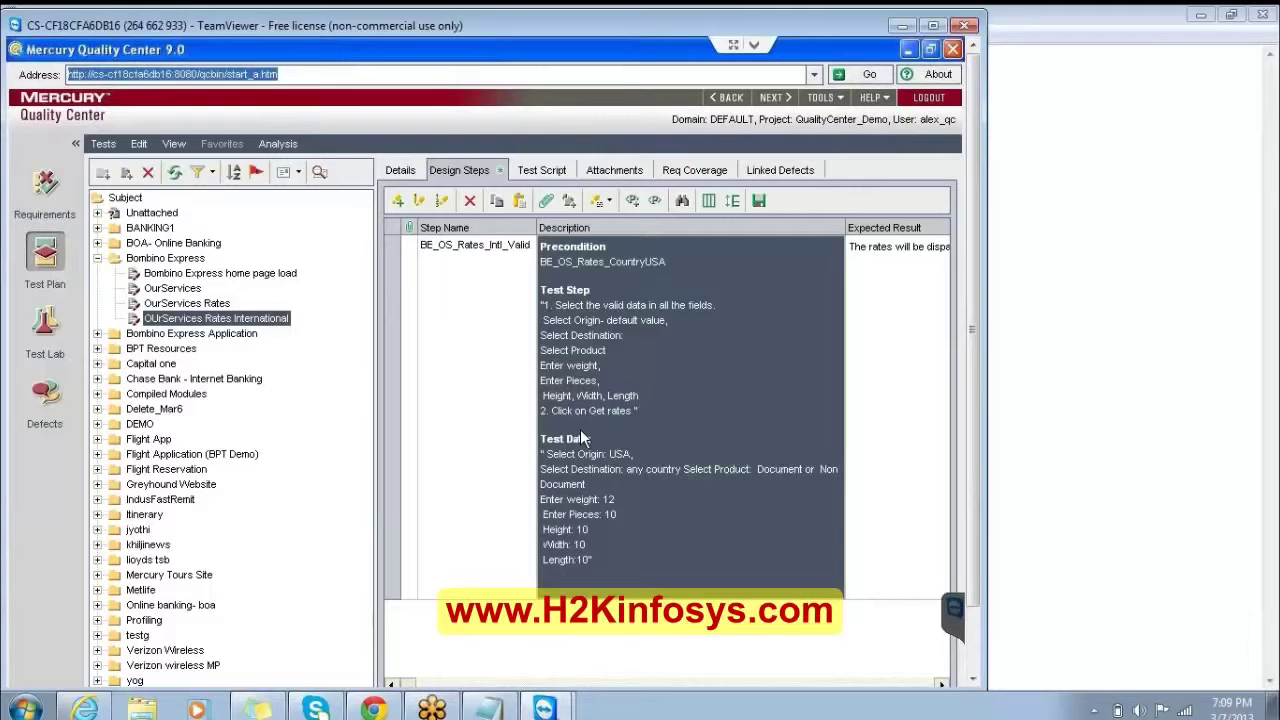
pyautogui.click(174, 289)
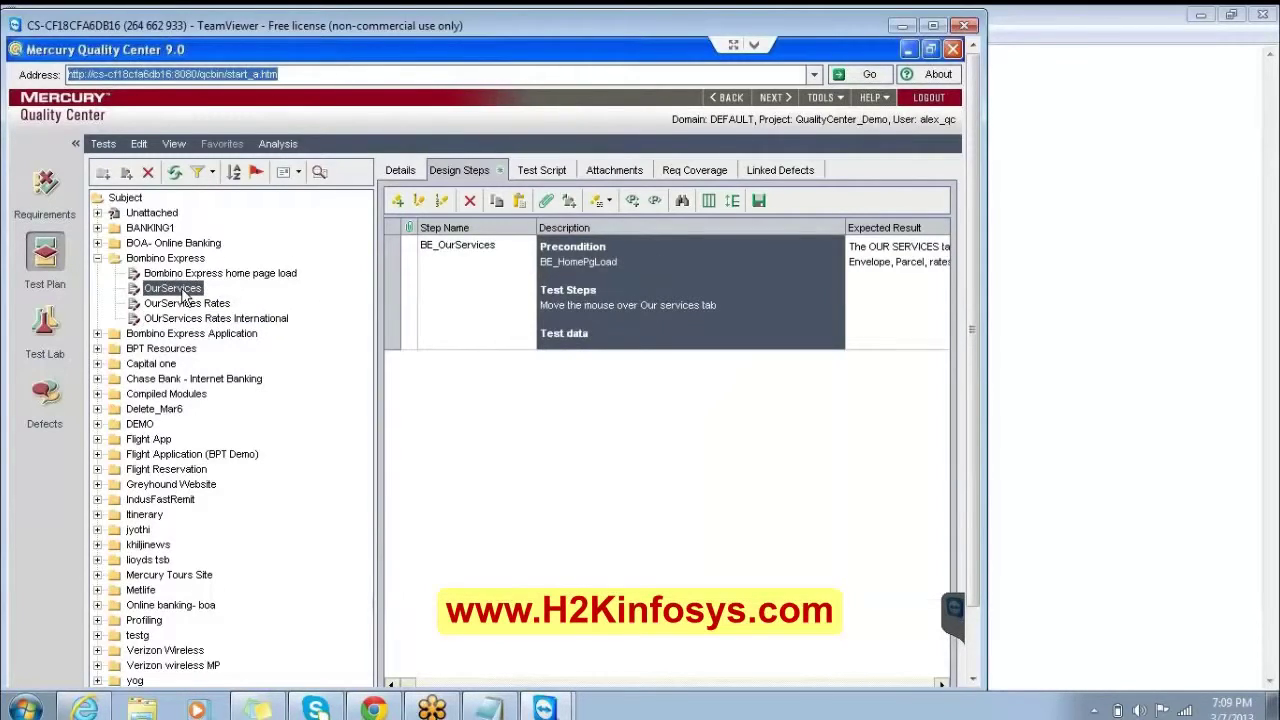
# In the Bombino Express home page load test, delete the web address after "URL:" in the BE_HomePgLoad step's test data.
pyautogui.click(182, 274)
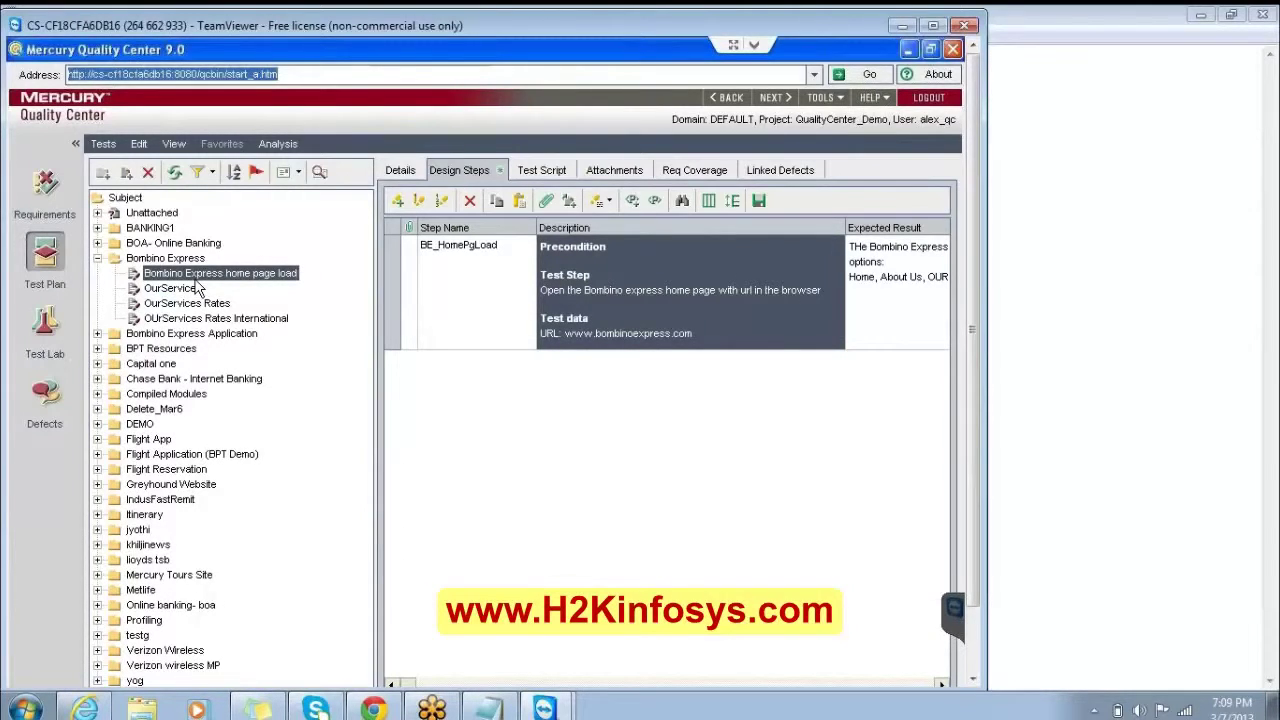
pyautogui.click(553, 270)
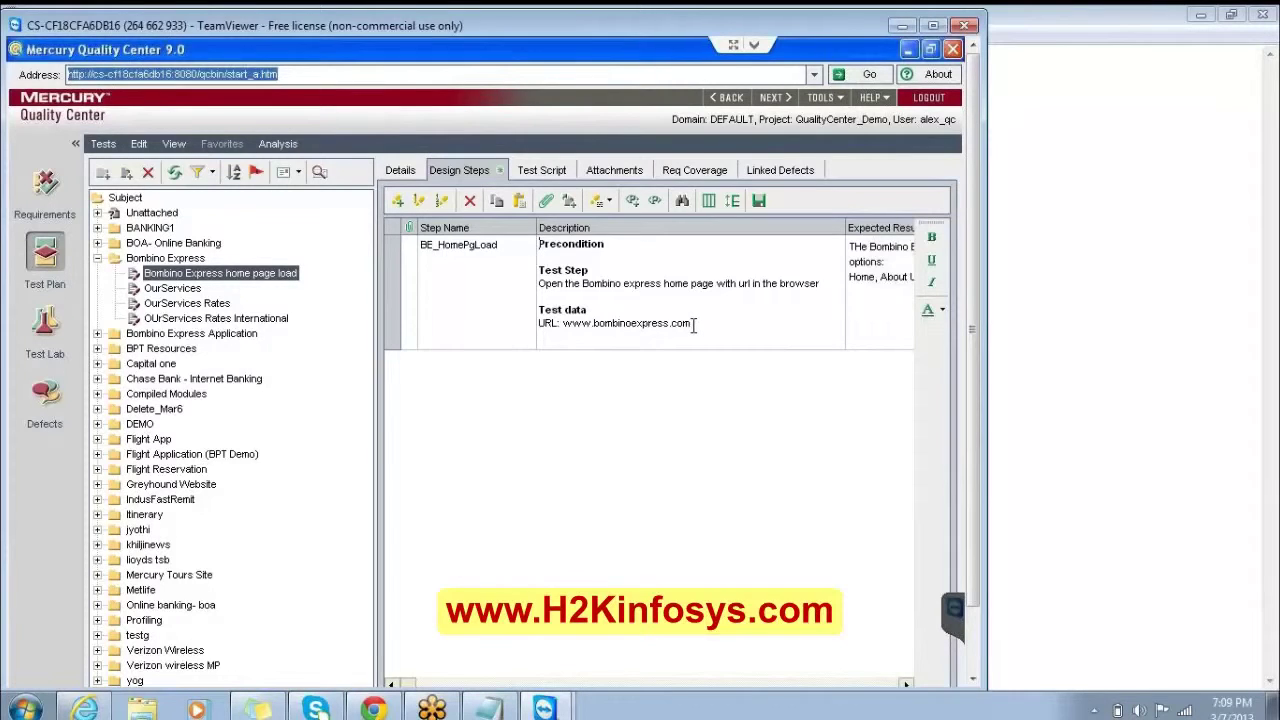
pyautogui.press('BackSpace')
pyautogui.press('BackSpace')
pyautogui.press('BackSpace')
pyautogui.press('BackSpace')
pyautogui.press('BackSpace')
pyautogui.press('BackSpace')
pyautogui.press('BackSpace')
pyautogui.press('BackSpace')
pyautogui.press('BackSpace')
pyautogui.press('BackSpace')
pyautogui.press('BackSpace')
pyautogui.press('BackSpace')
pyautogui.press('BackSpace')
pyautogui.press('BackSpace')
pyautogui.press('BackSpace')
pyautogui.press('BackSpace')
pyautogui.press('BackSpace')
pyautogui.press('BackSpace')
pyautogui.press('BackSpace')
pyautogui.press('BackSpace')
pyautogui.press('BackSpace')
pyautogui.press('BackSpace')
pyautogui.press('BackSpace')
# Insert a parameter named URL after "URL:" in the BE_HomePgLoad step's test data.
pyautogui.click(636, 201)
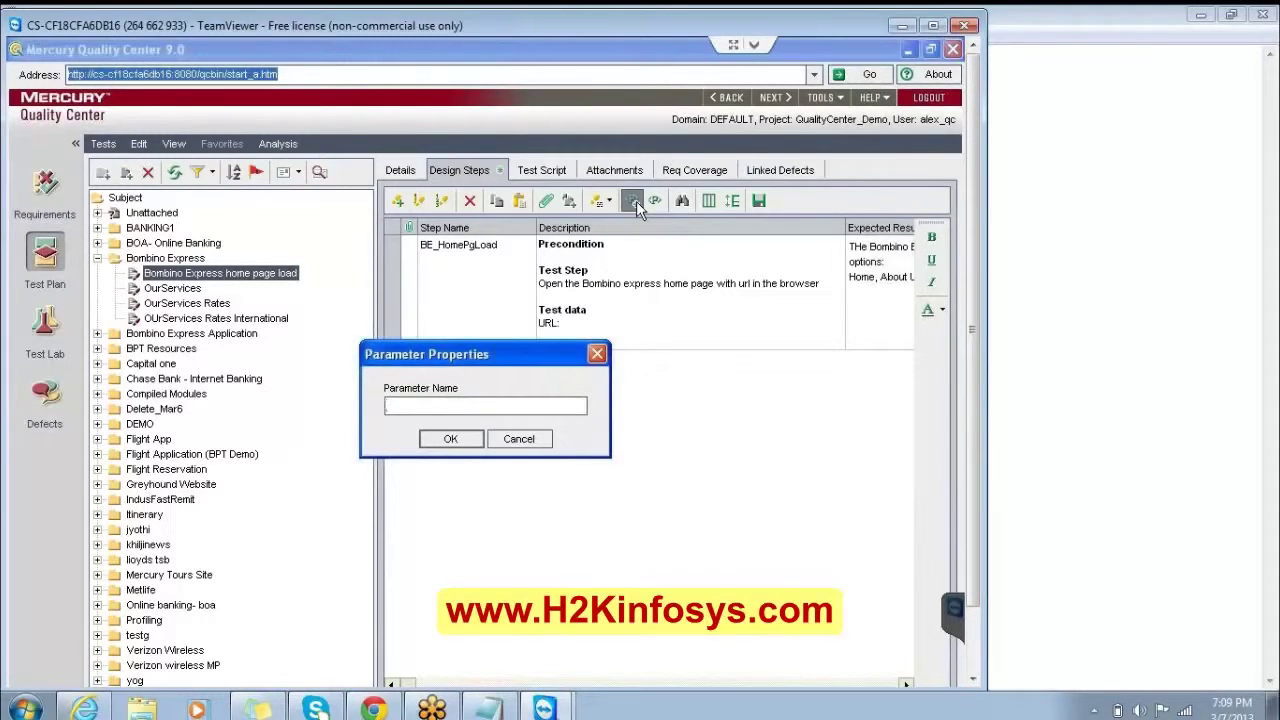
pyautogui.write('URL')
pyautogui.click(447, 441)
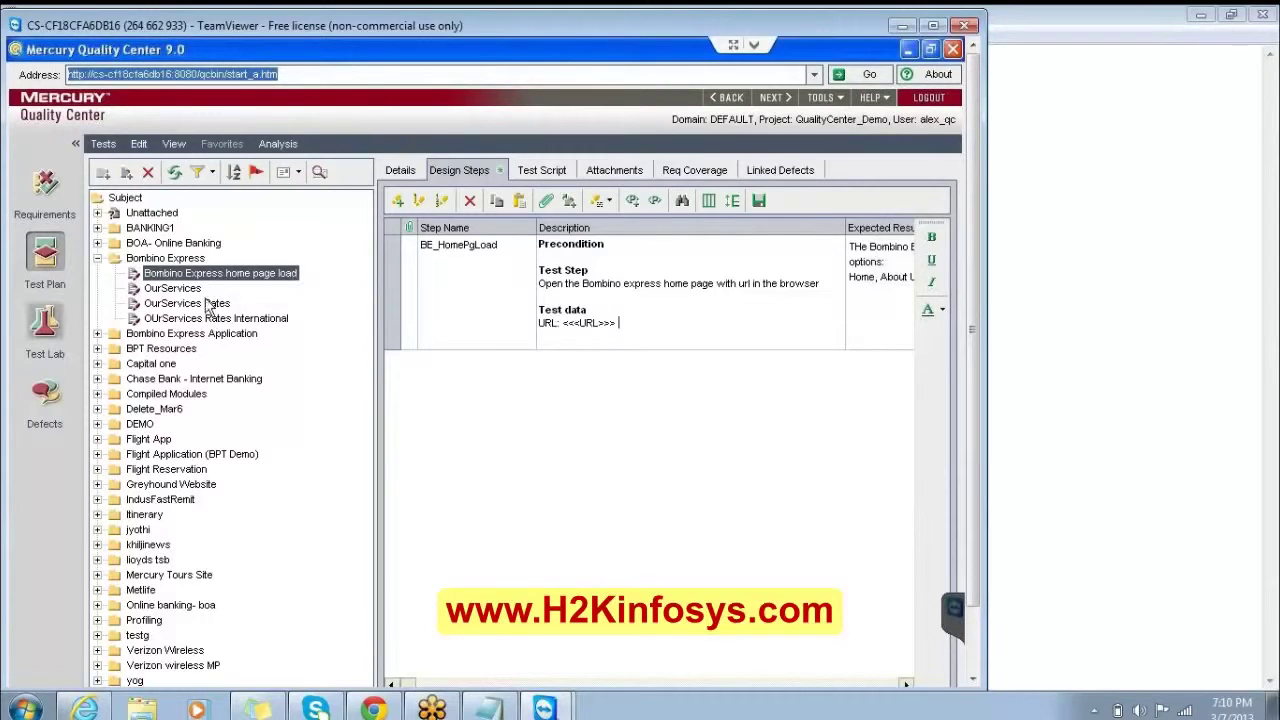
# In the OurServices test, add a call to the Bombino Express home page load test, with the template-only filter turned off.
pyautogui.click(172, 288)
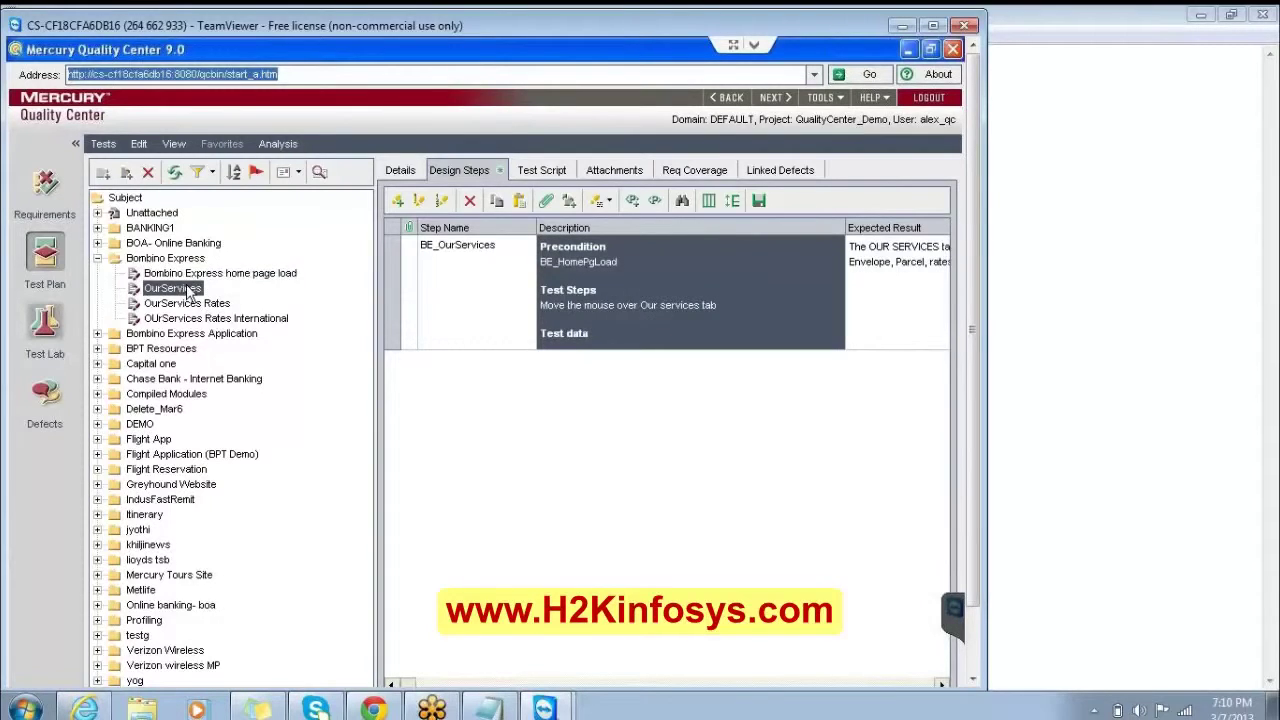
pyautogui.click(574, 278)
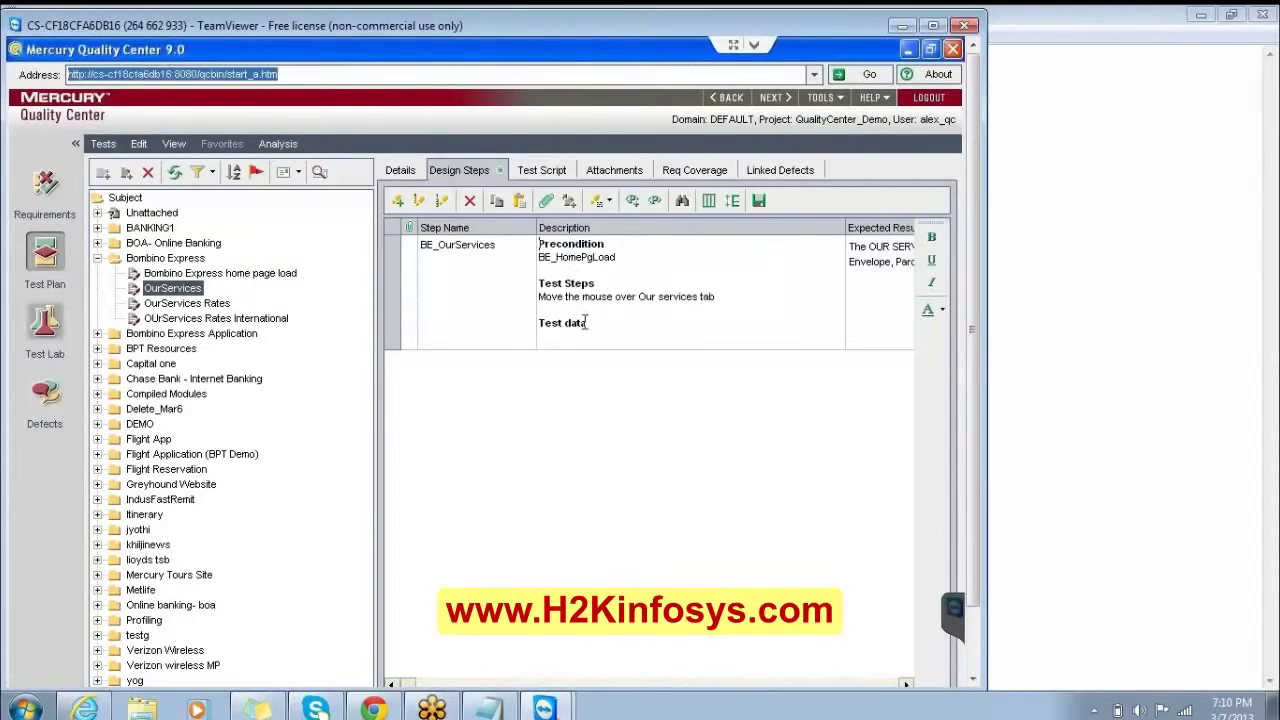
pyautogui.click(617, 257)
pyautogui.press('Return')
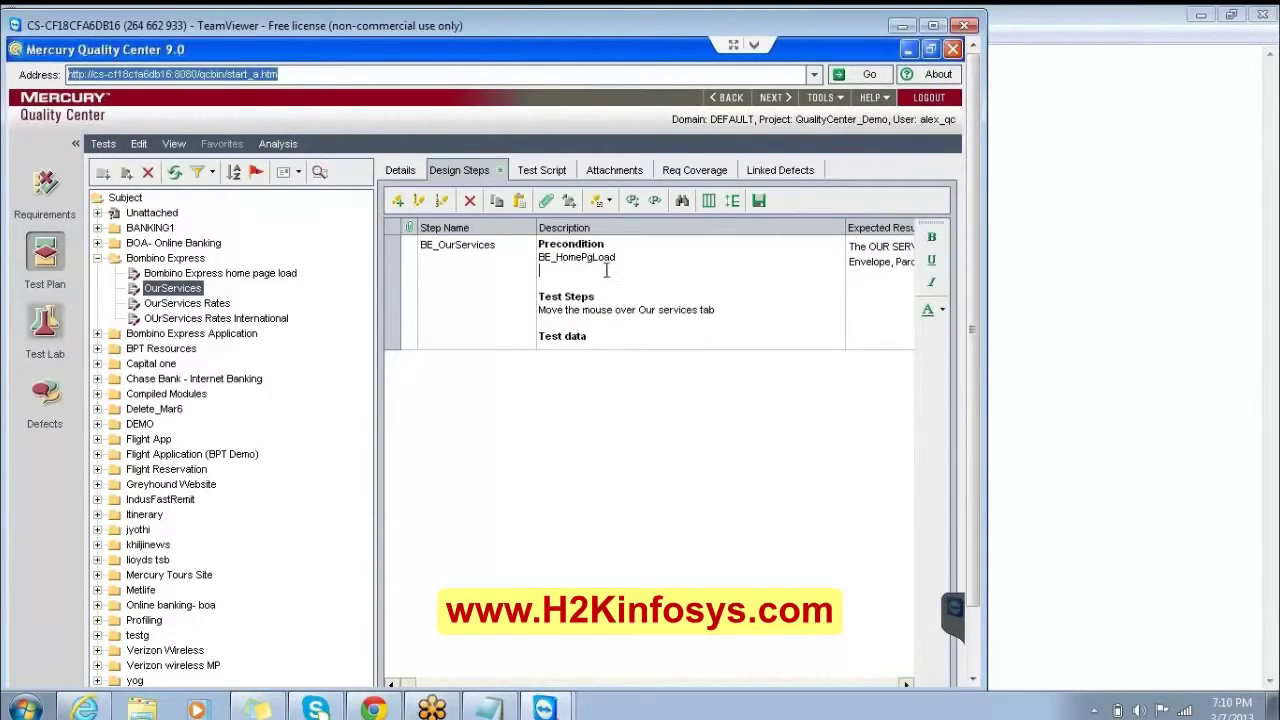
pyautogui.click(572, 207)
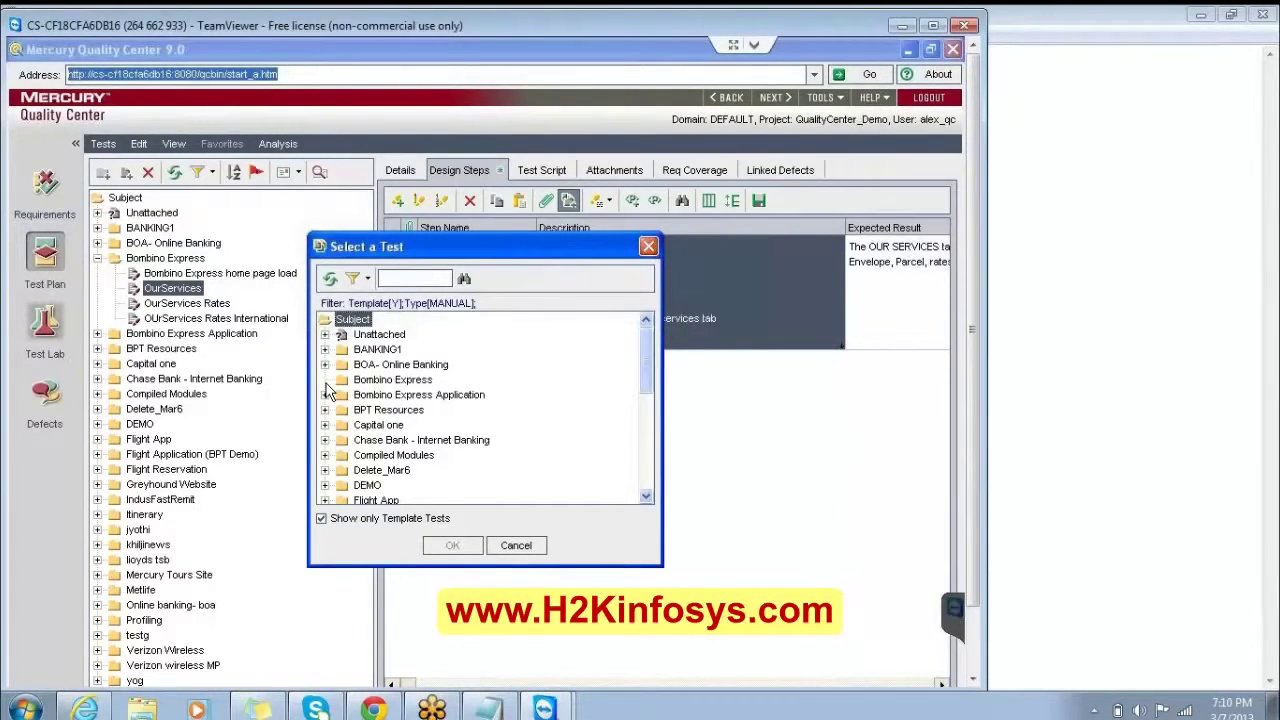
pyautogui.click(322, 519)
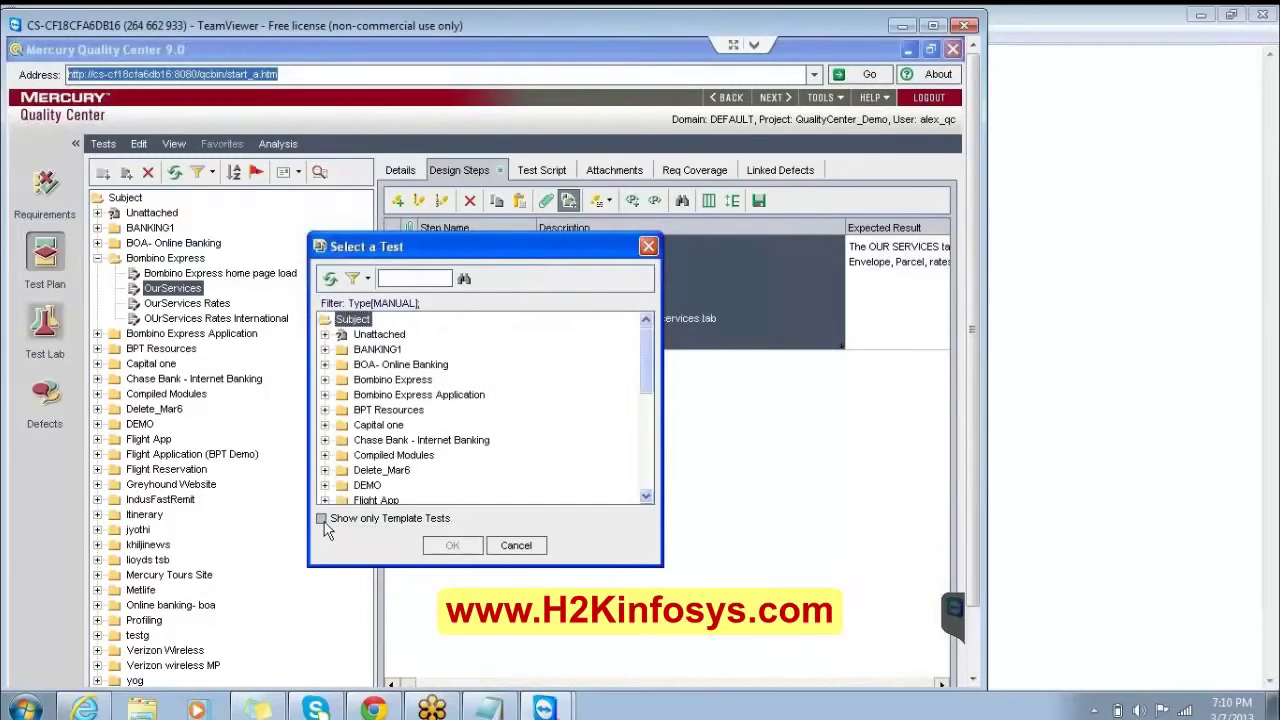
pyautogui.click(325, 380)
pyautogui.click(381, 396)
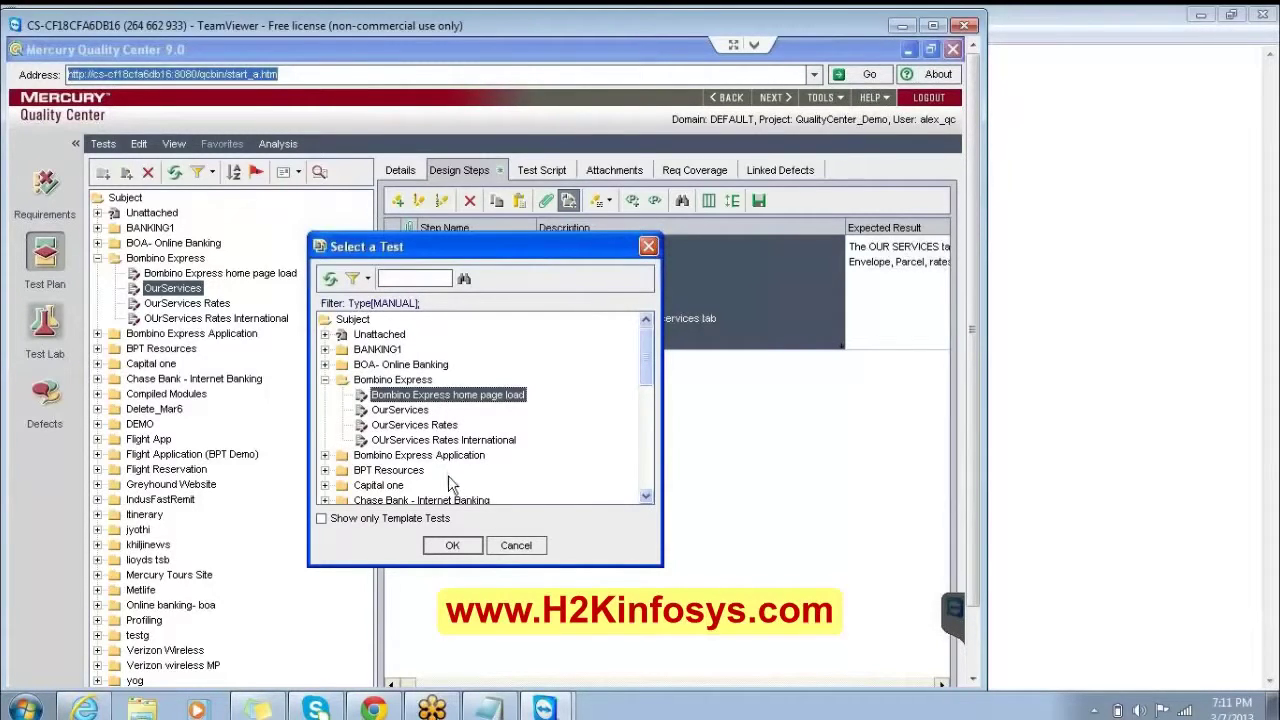
pyautogui.click(453, 546)
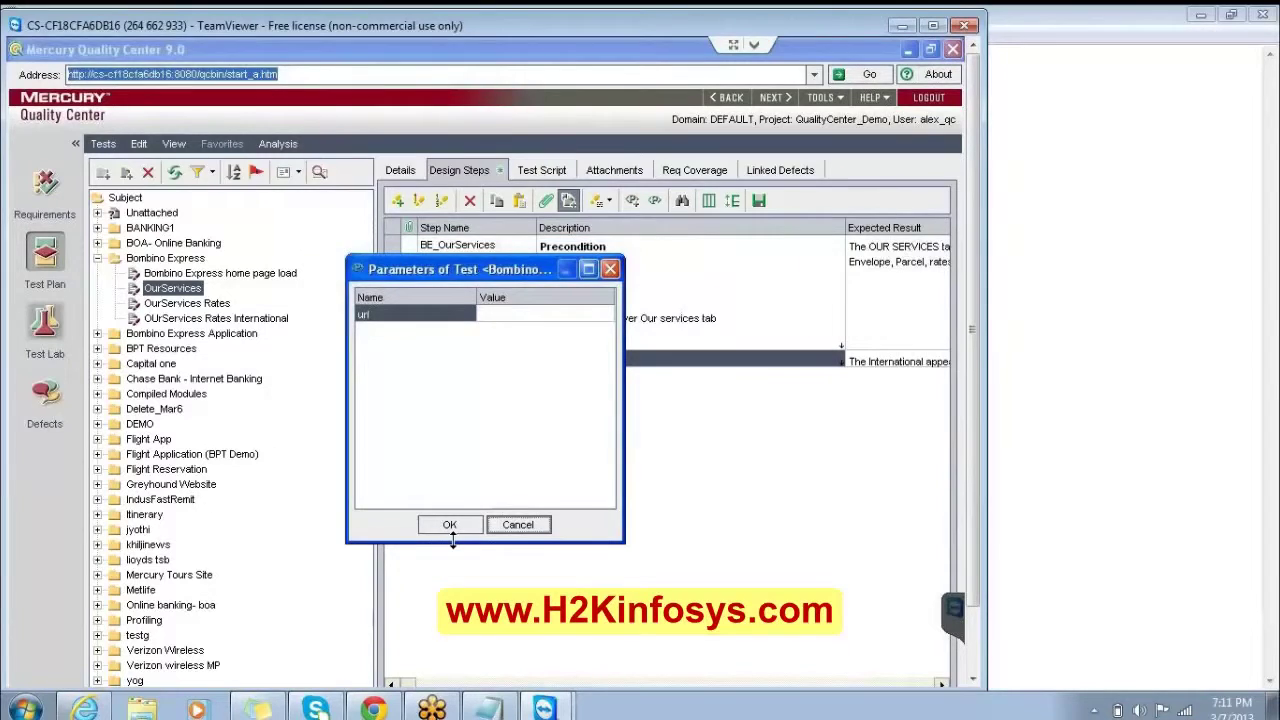
pyautogui.click(506, 315)
pyautogui.click(505, 313)
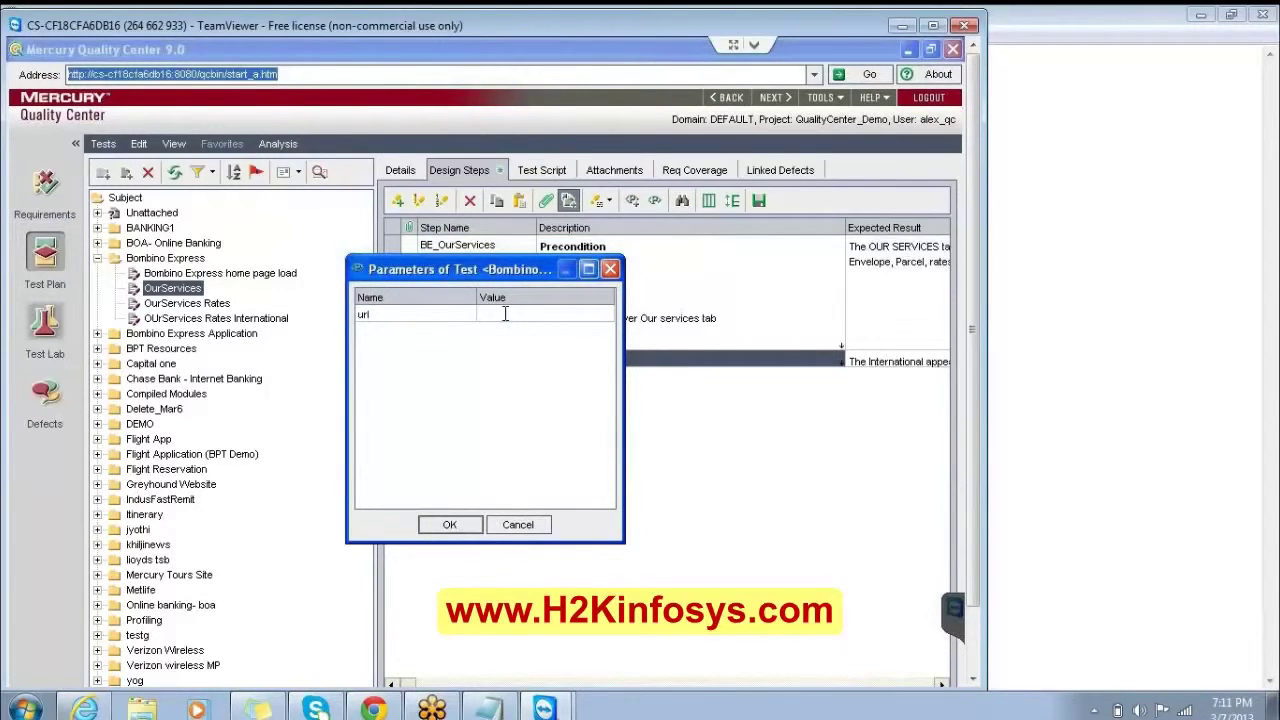
pyautogui.write('www.bombinoexp.xom')
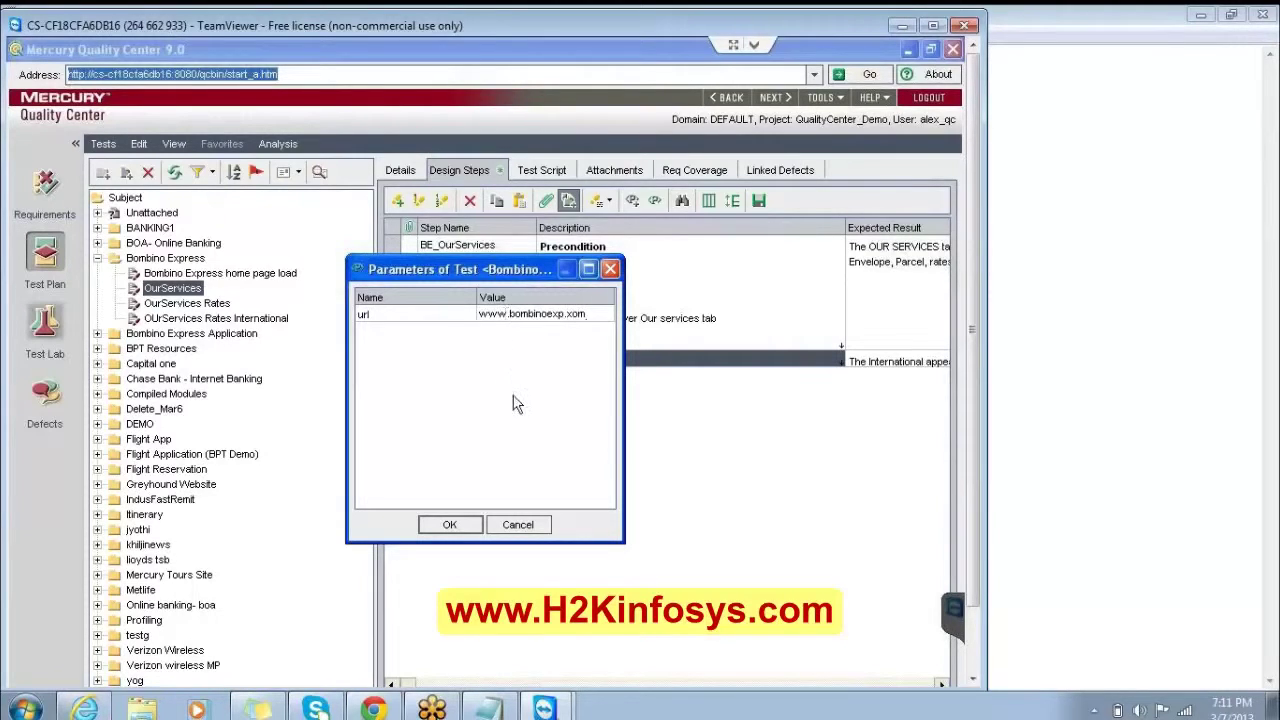
pyautogui.doubleClick(570, 314)
pyautogui.write('com')
pyautogui.click(470, 525)
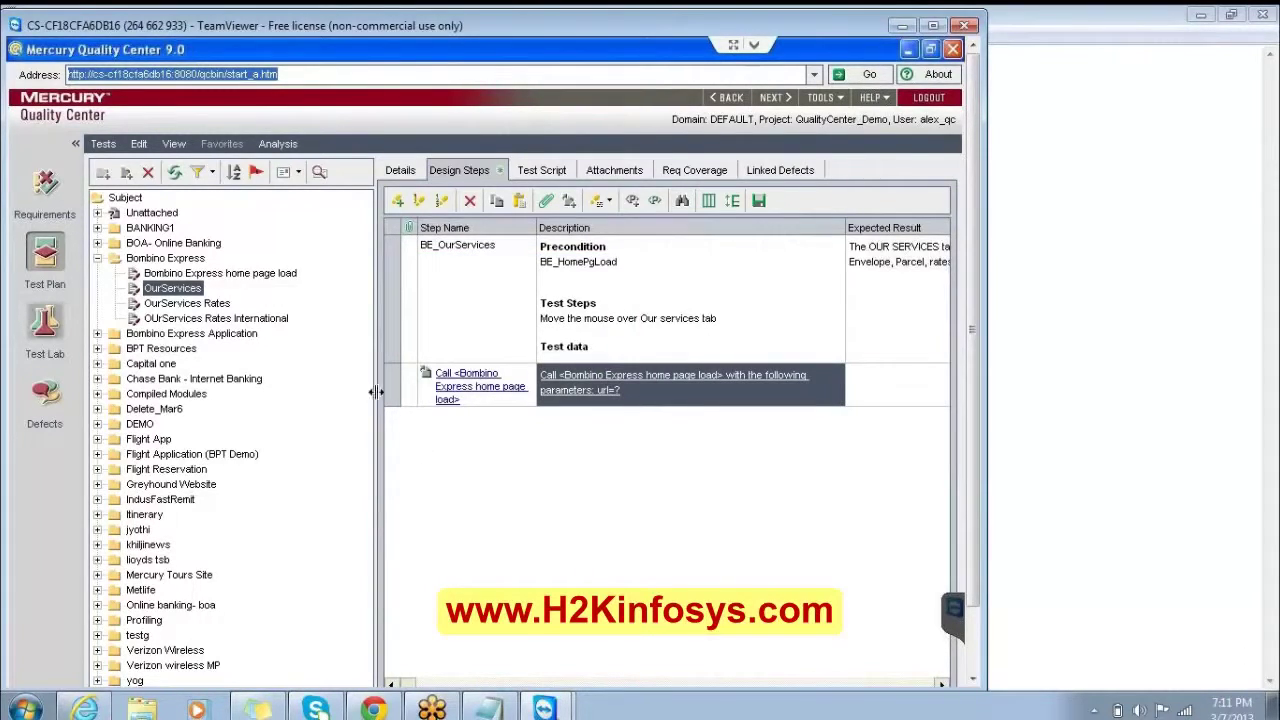
# Move the call step above BE_OurServices and delete the precondition text and the "Test data" heading from the BE_OurServices description.
pyautogui.moveTo(385, 388); pyautogui.dragTo(393, 235)
pyautogui.click(580, 303)
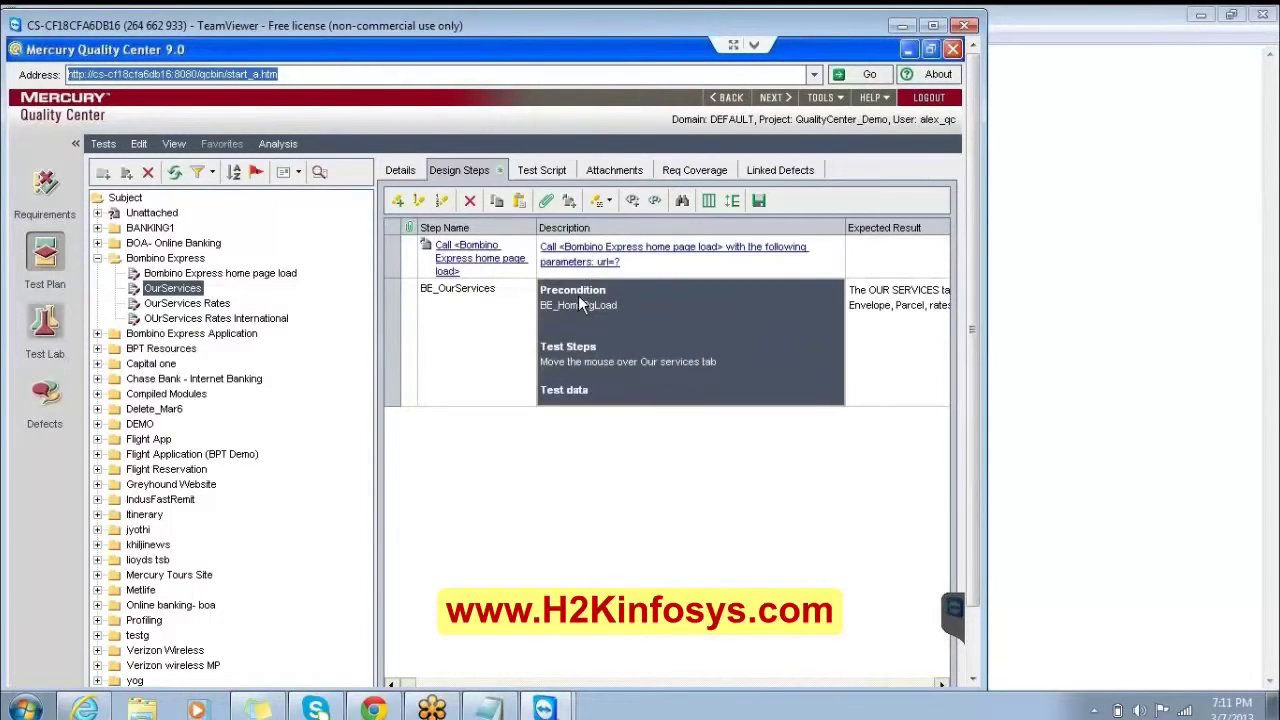
pyautogui.click(578, 306)
pyautogui.moveTo(617, 303); pyautogui.dragTo(536, 287)
pyautogui.press('Delete')
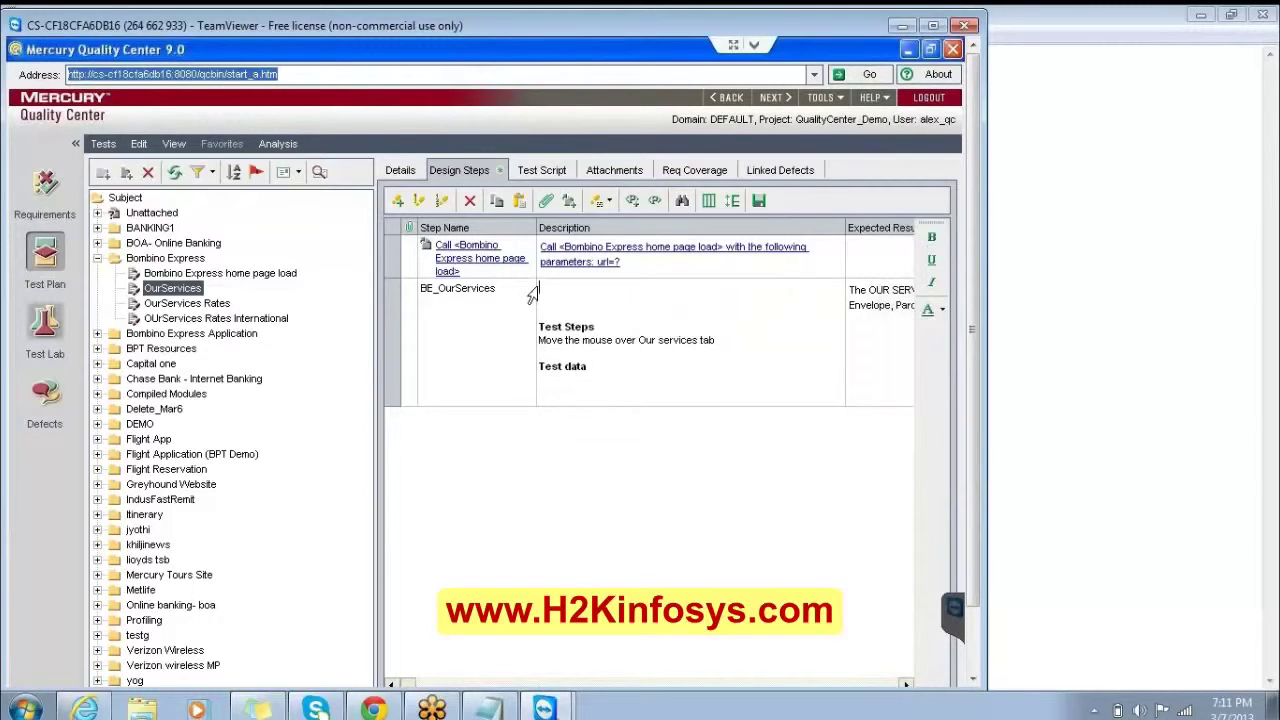
pyautogui.press('Delete')
pyautogui.press('Delete')
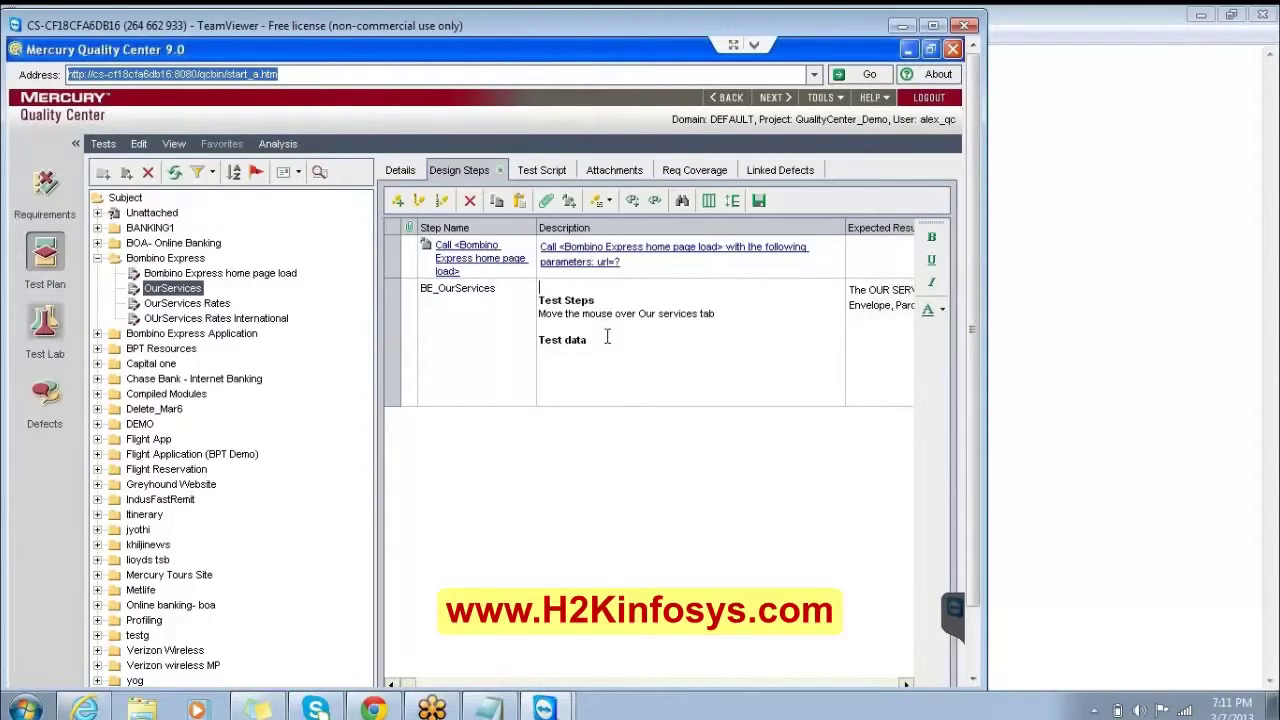
pyautogui.moveTo(589, 340); pyautogui.dragTo(533, 343)
pyautogui.press('Delete')
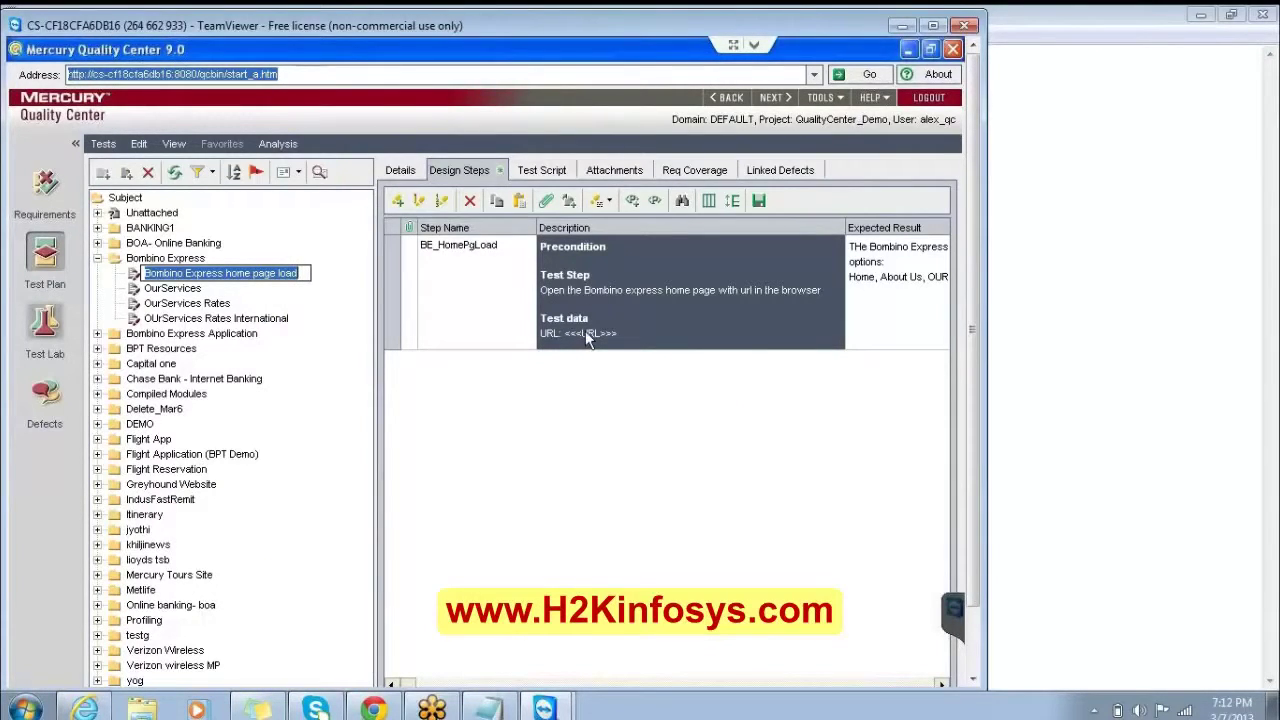
pyautogui.press('Return')
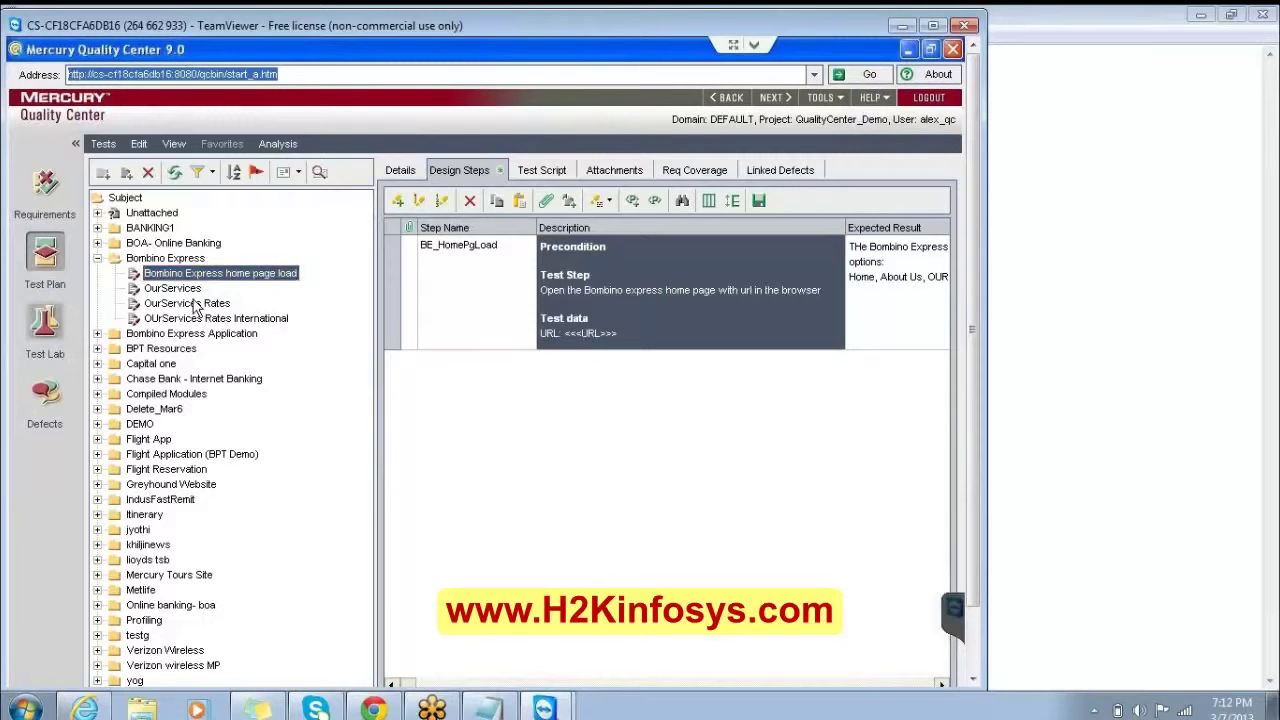
# In the OurServices Rates test, add a call to the OurServices test and move the call step above BE_OS_Rates.
pyautogui.click(190, 303)
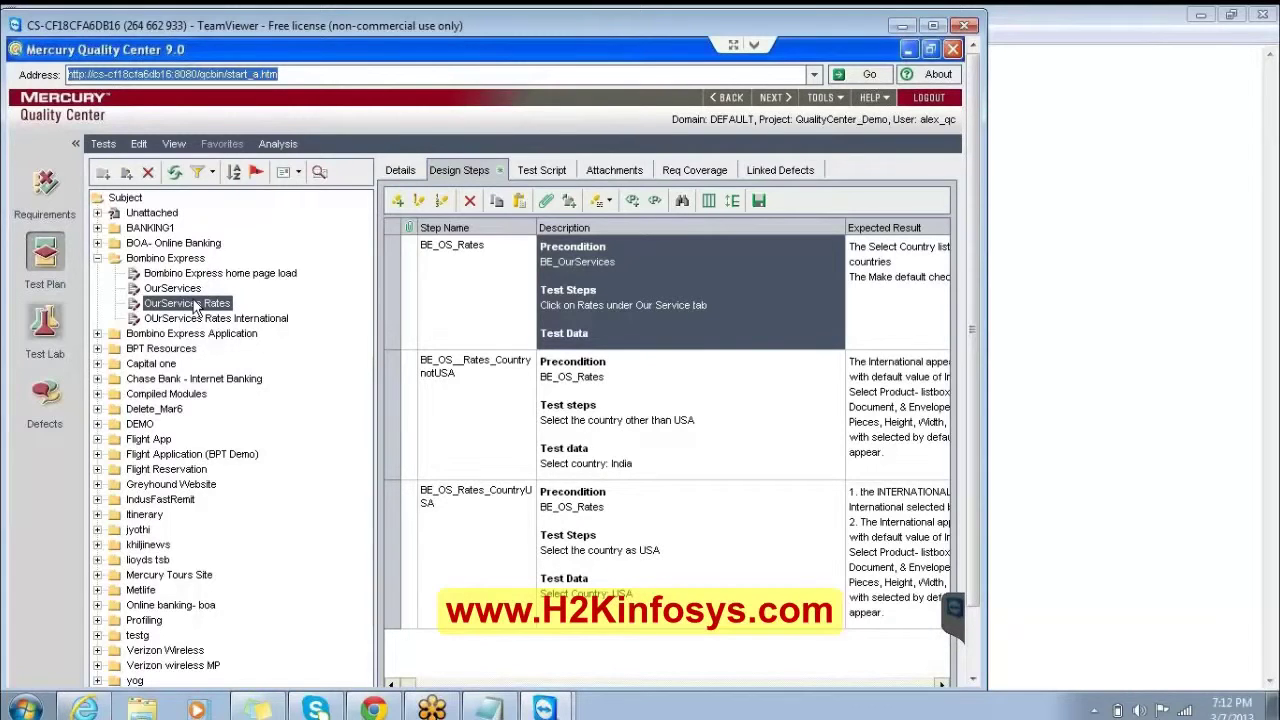
pyautogui.click(576, 278)
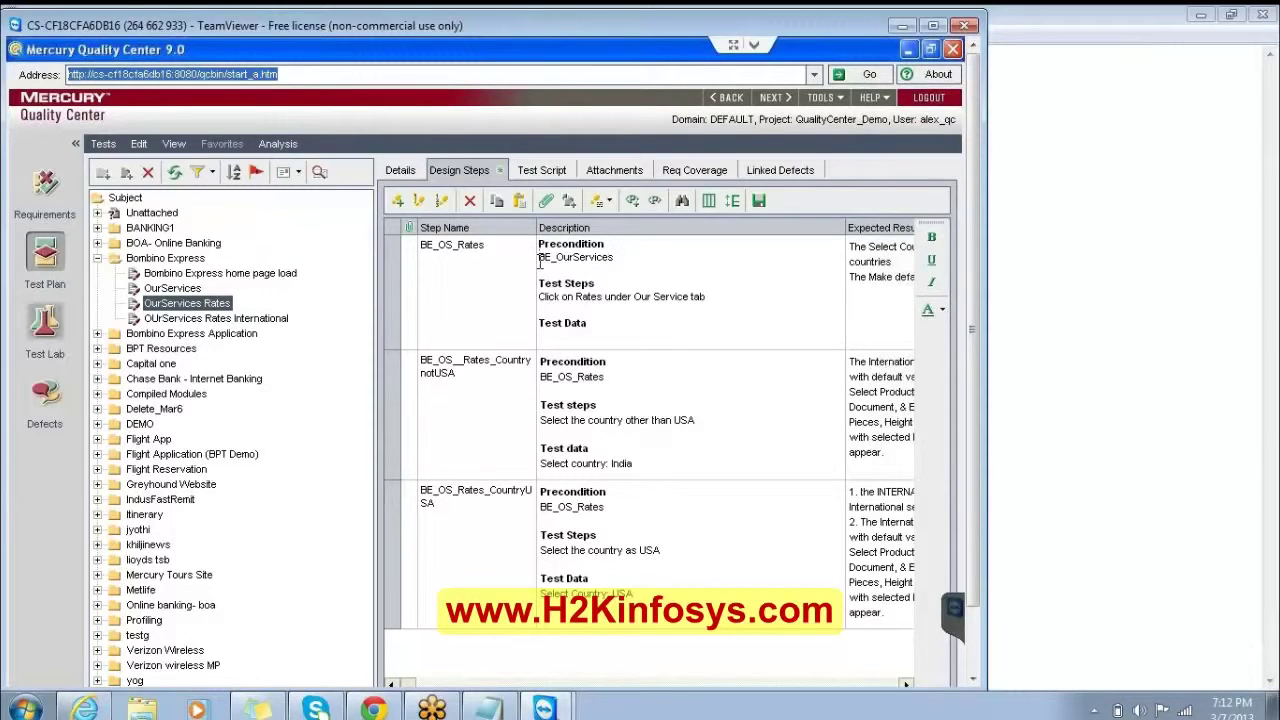
pyautogui.click(388, 269)
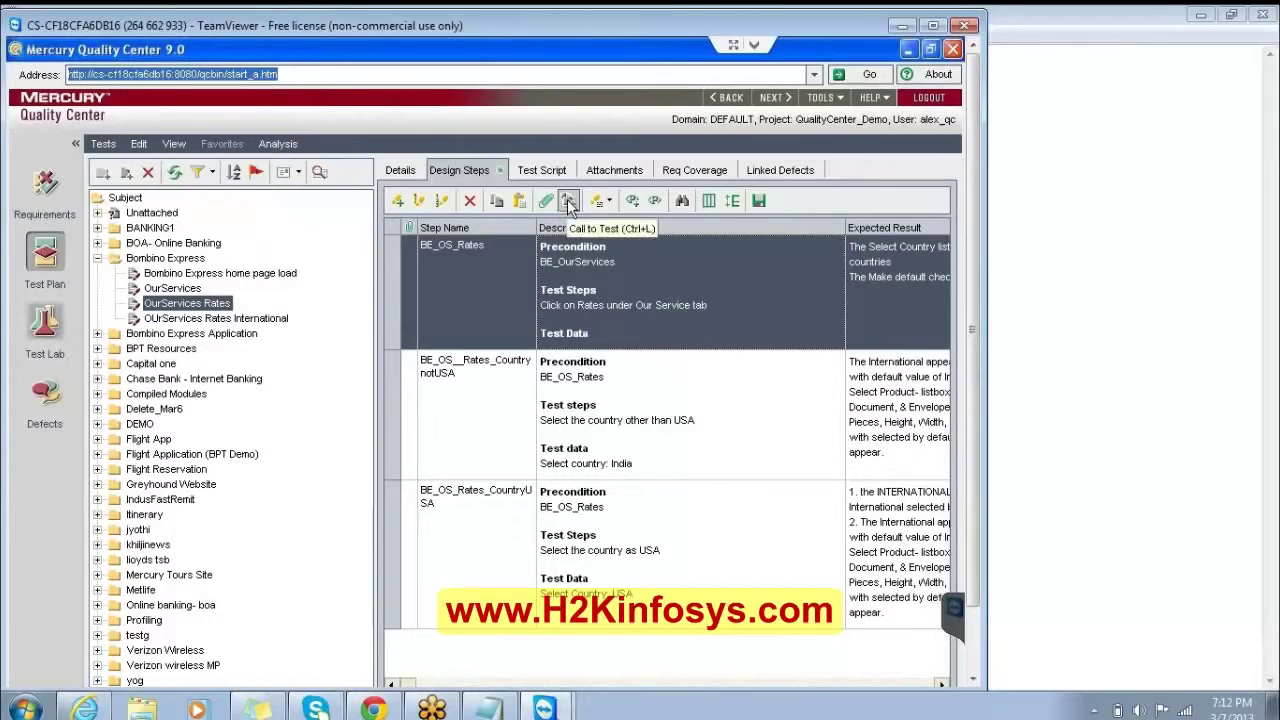
pyautogui.click(568, 201)
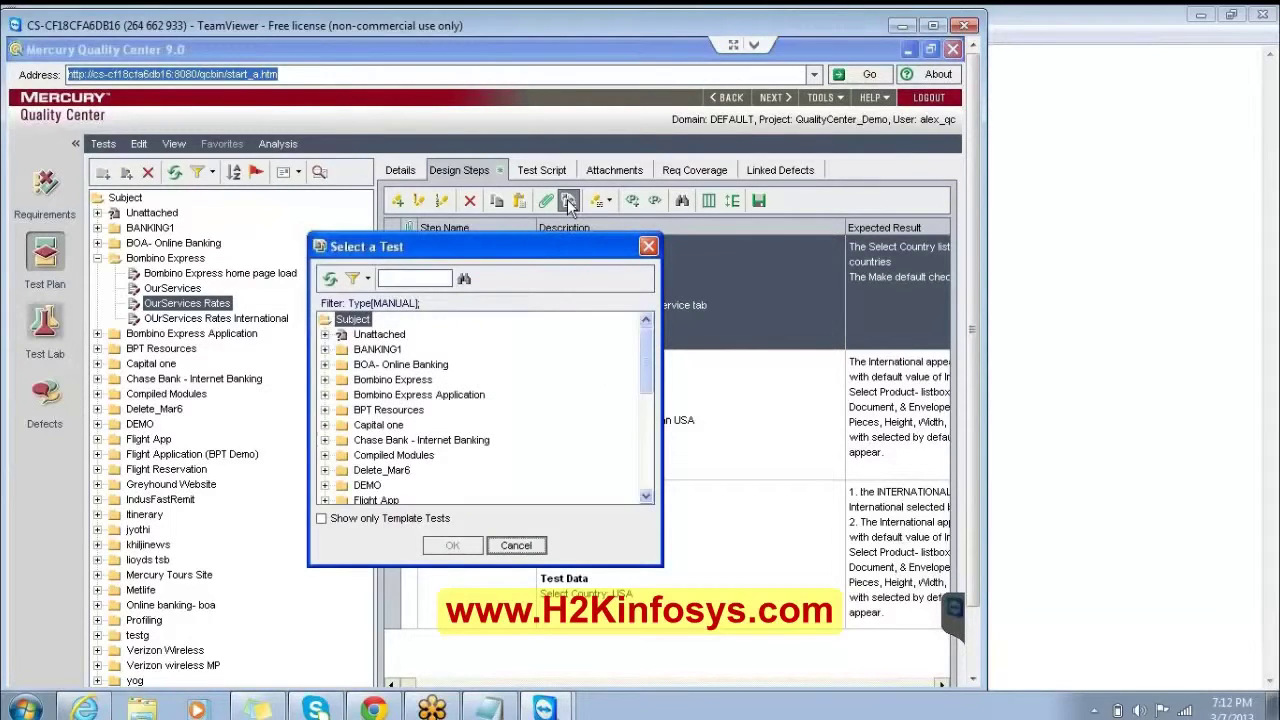
pyautogui.click(325, 380)
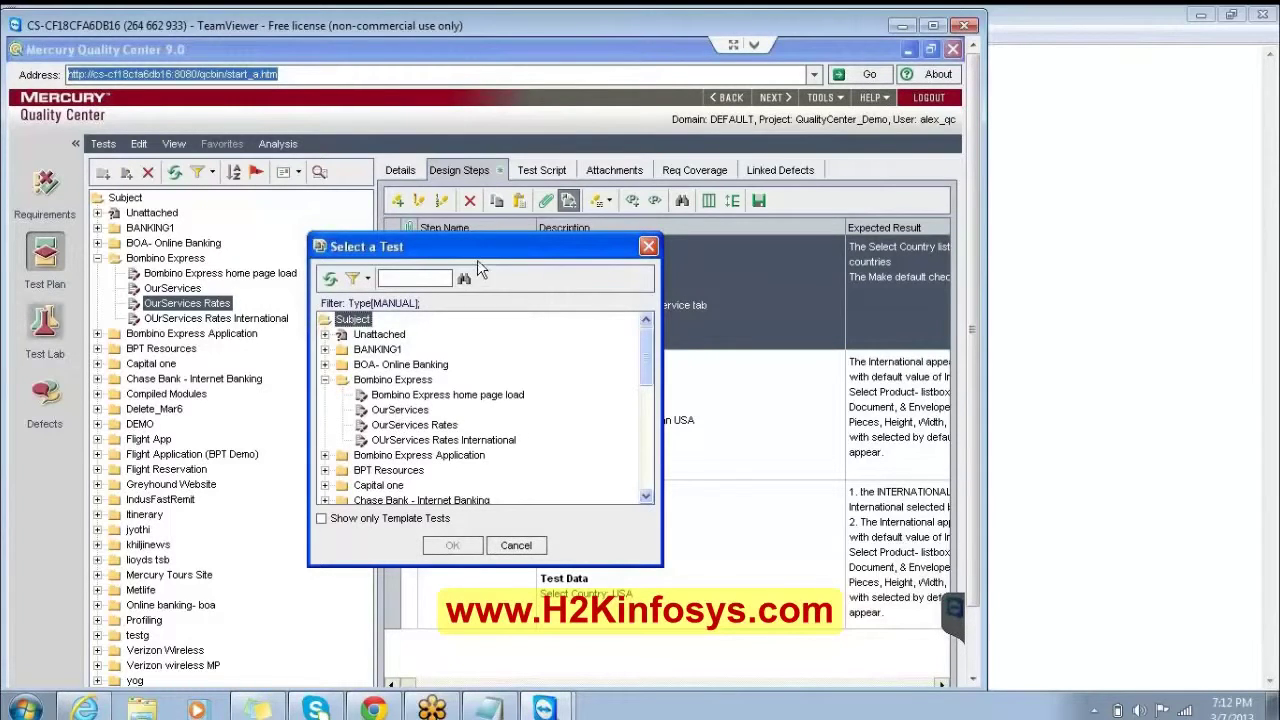
pyautogui.moveTo(477, 259); pyautogui.dragTo(548, 315)
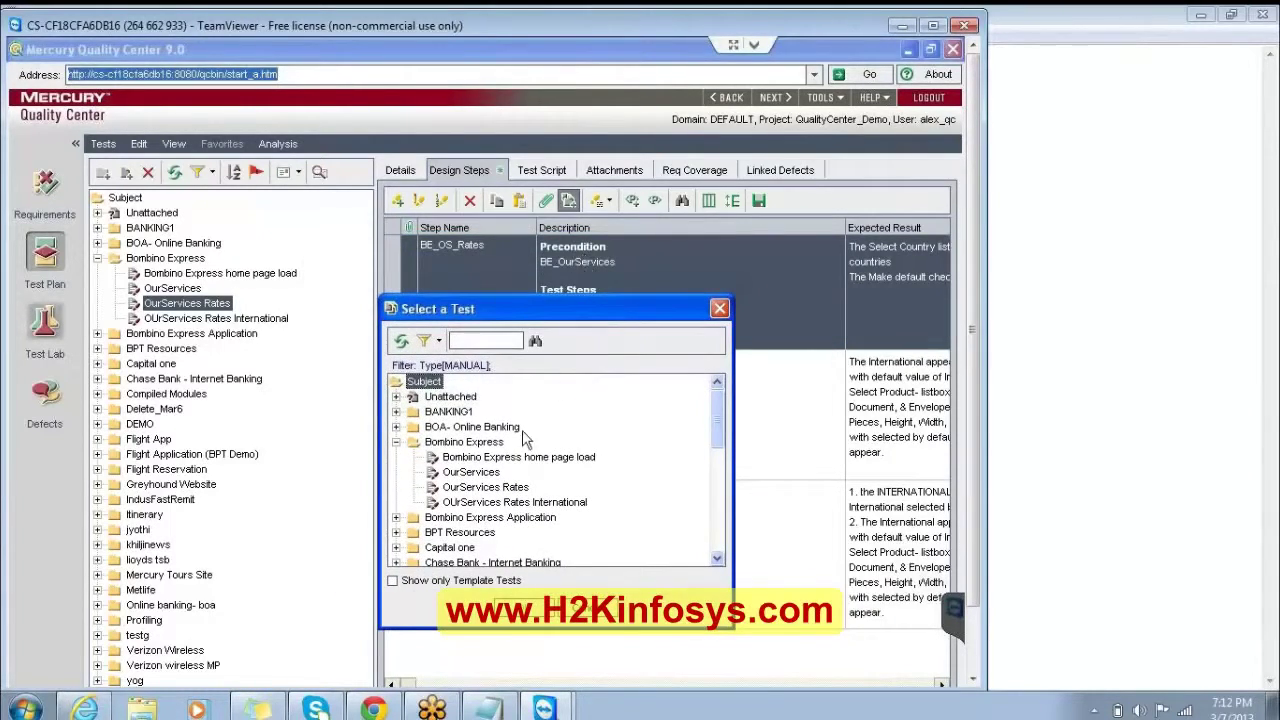
pyautogui.click(481, 474)
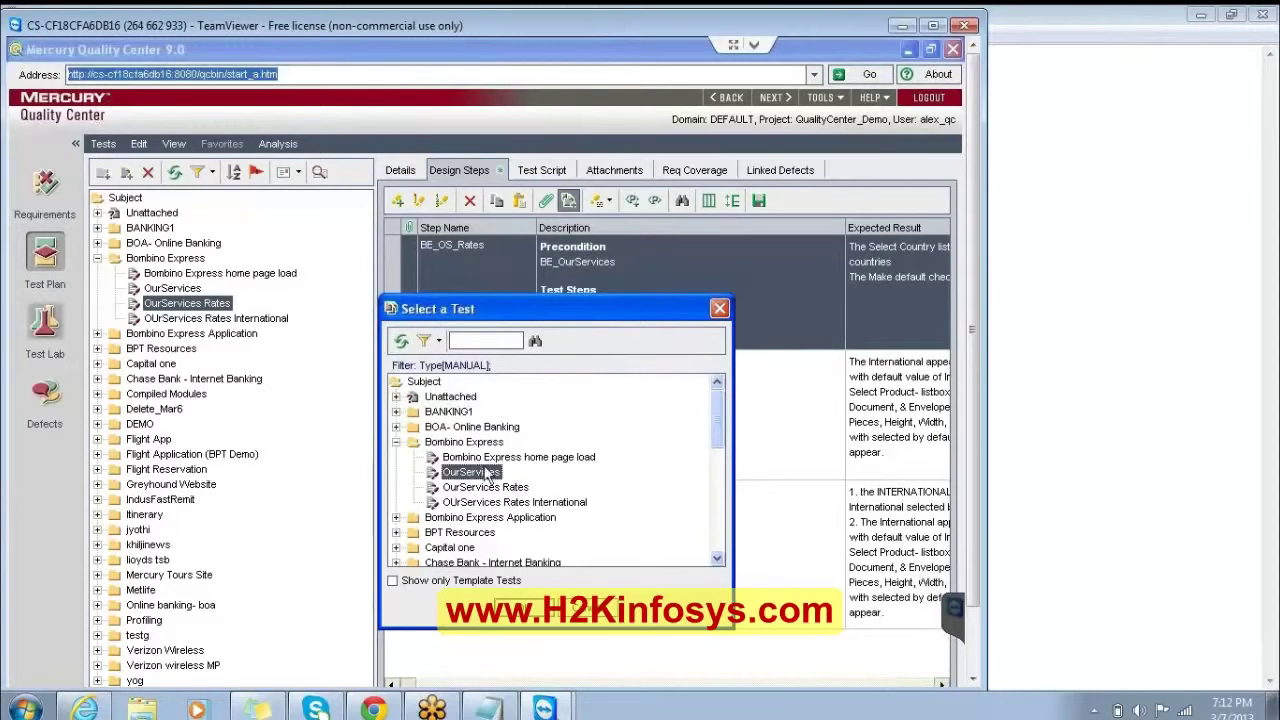
pyautogui.click(537, 617)
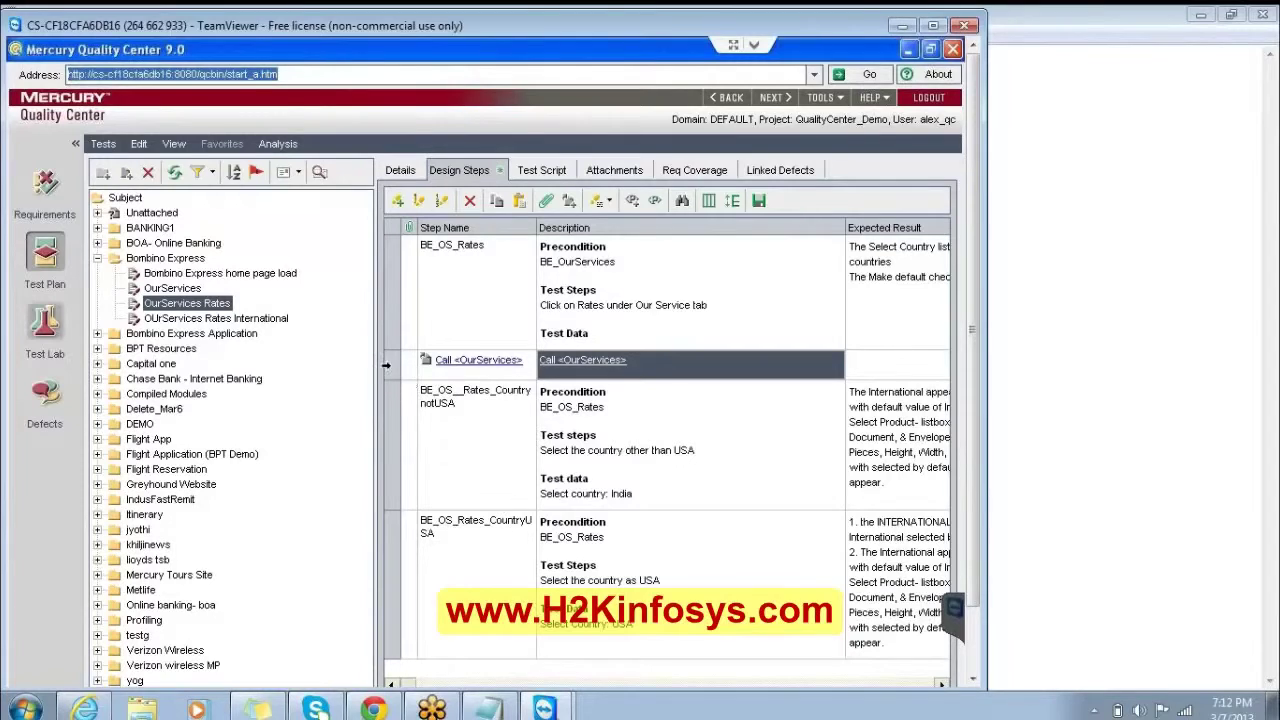
pyautogui.moveTo(386, 364); pyautogui.dragTo(384, 250)
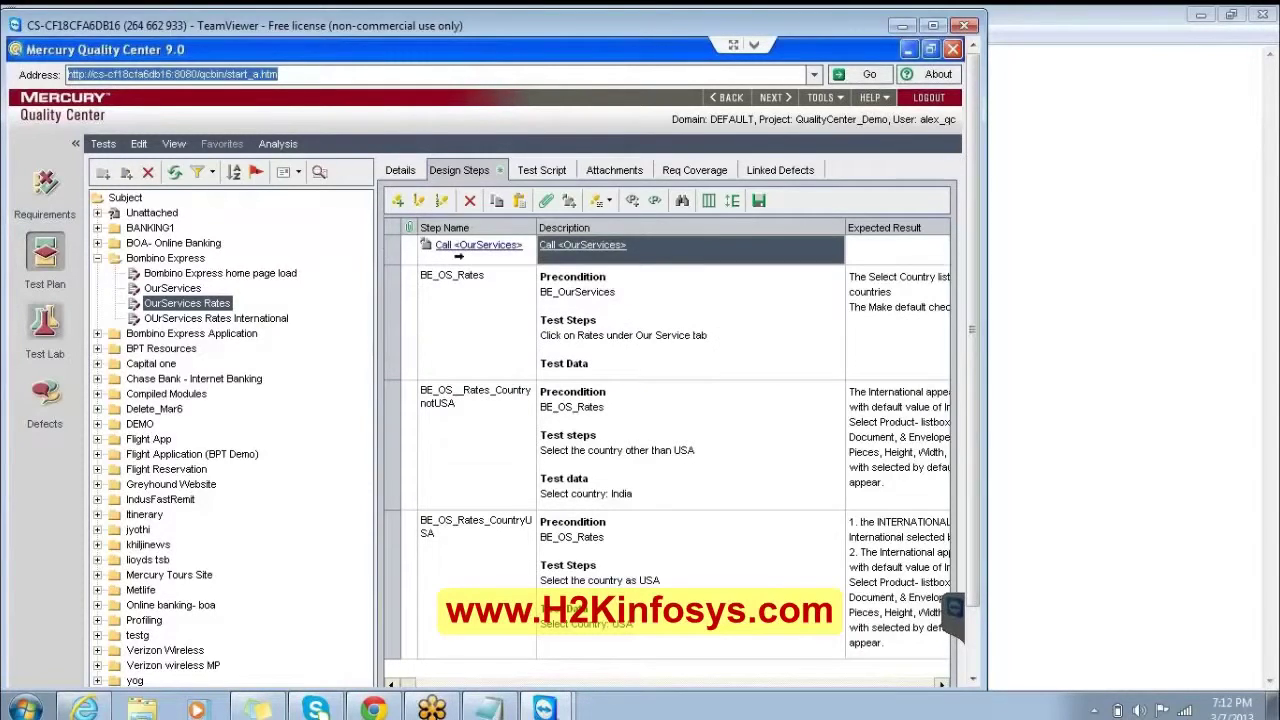
# Delete the "Precondition" heading and its BE_OurServices line from the BE_OS_Rates description and reduce that row's height.
pyautogui.click(580, 292)
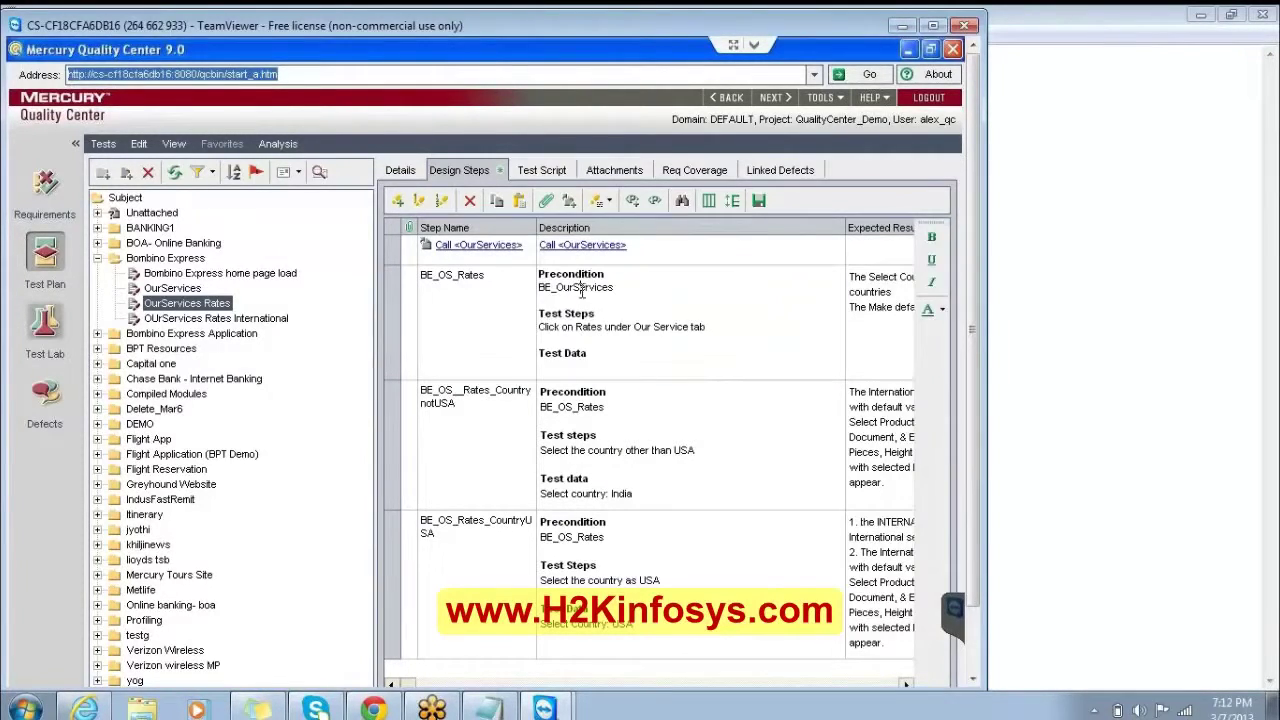
pyautogui.doubleClick(541, 288)
pyautogui.keyDown('shift'); pyautogui.click(541, 273); pyautogui.keyUp('shift')
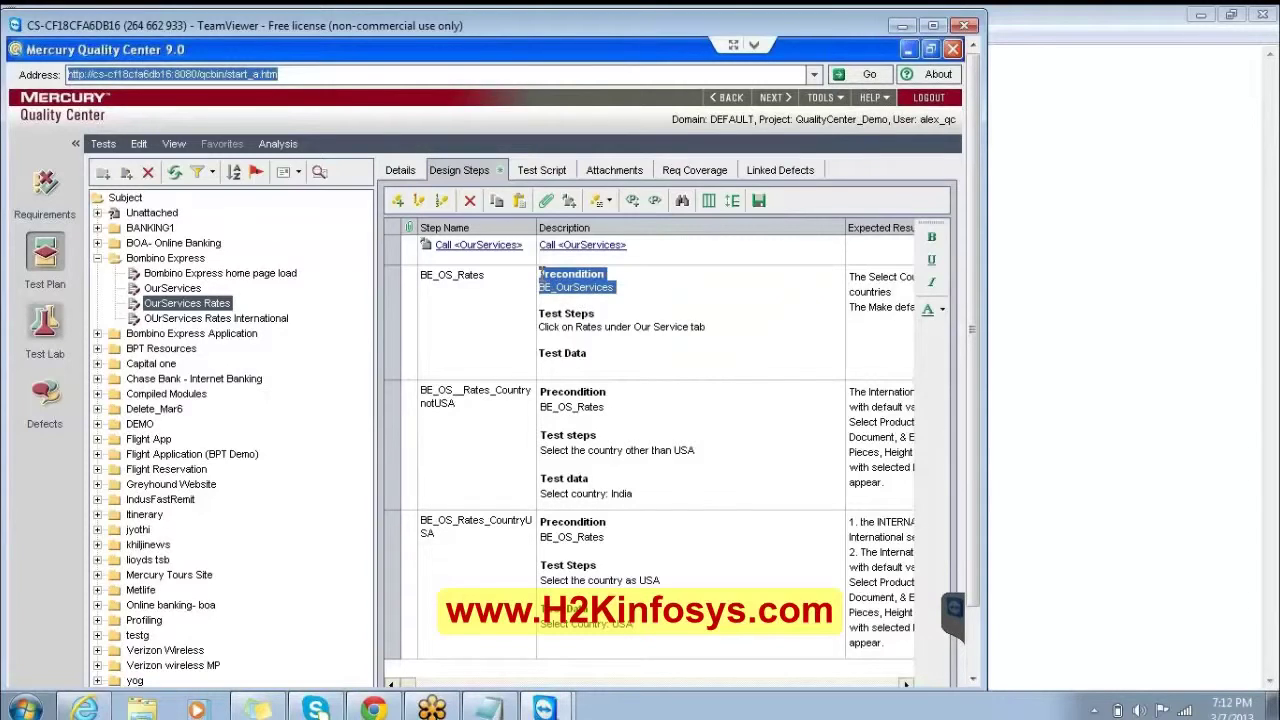
pyautogui.press('Delete')
pyautogui.press('Delete')
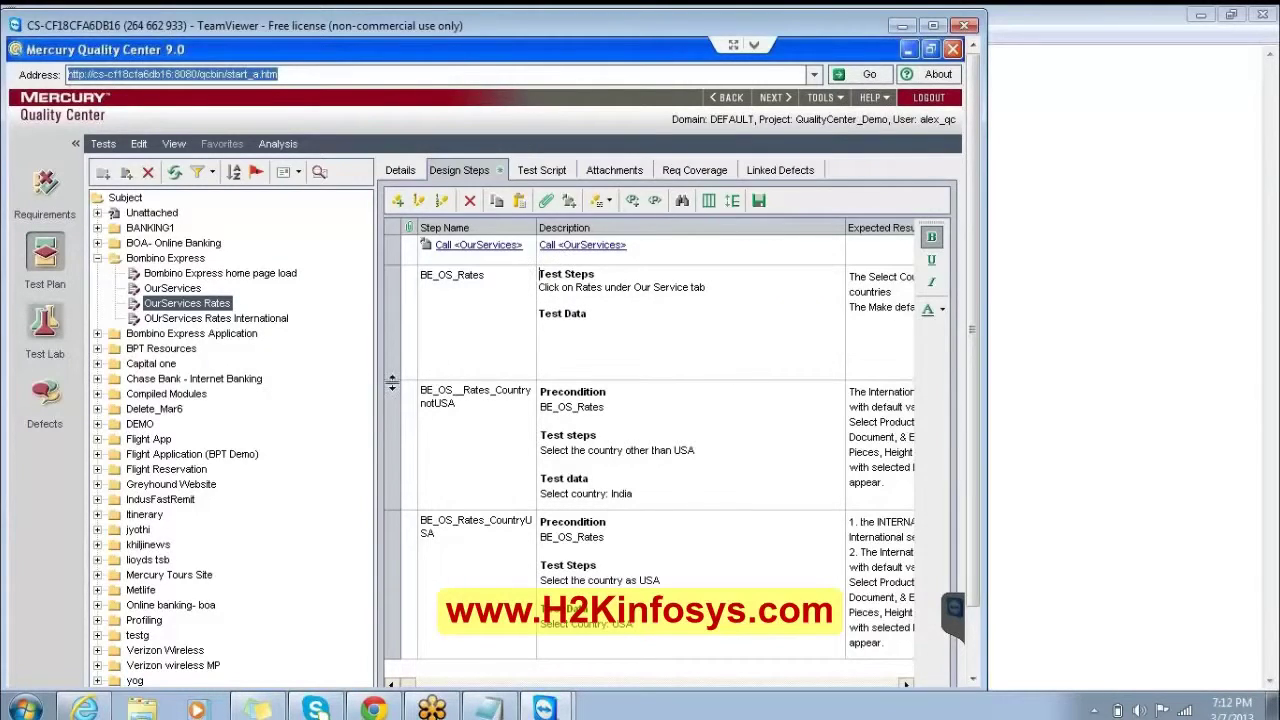
pyautogui.moveTo(392, 383); pyautogui.dragTo(390, 352)
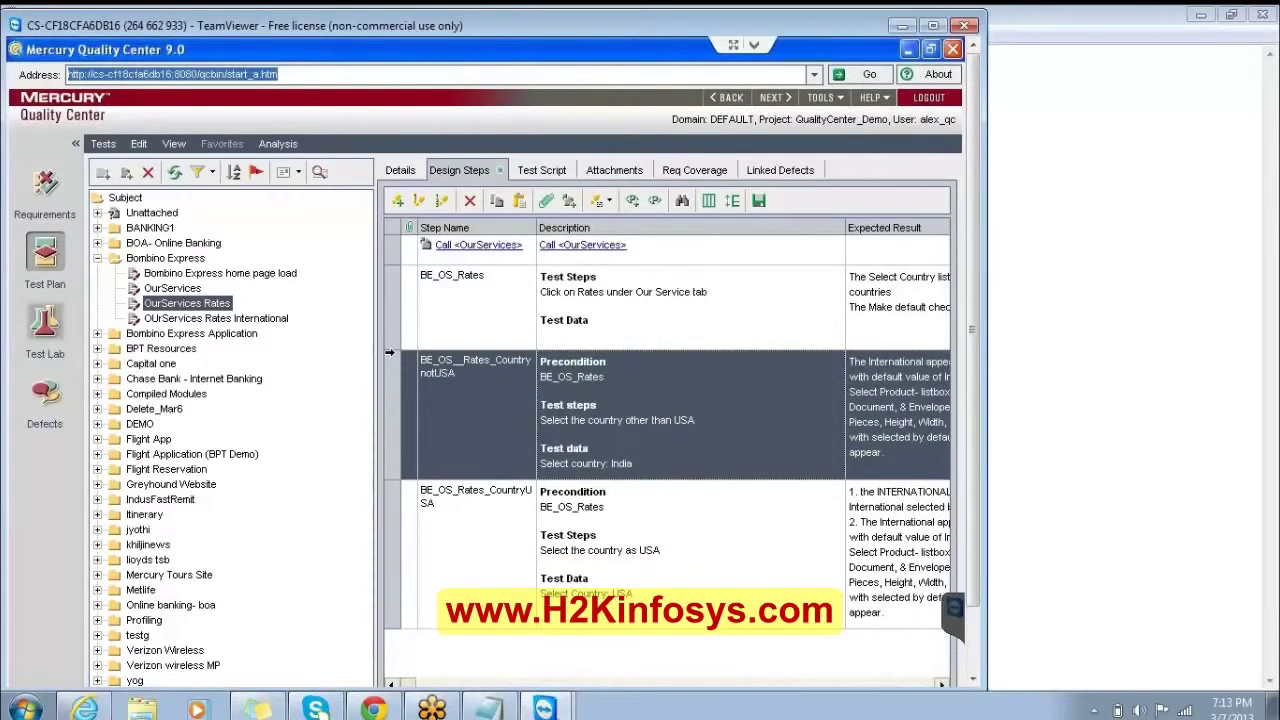
# Remove the empty "Test Data" heading from the BE_OS_Rates description.
pyautogui.click(583, 330)
pyautogui.click(580, 330)
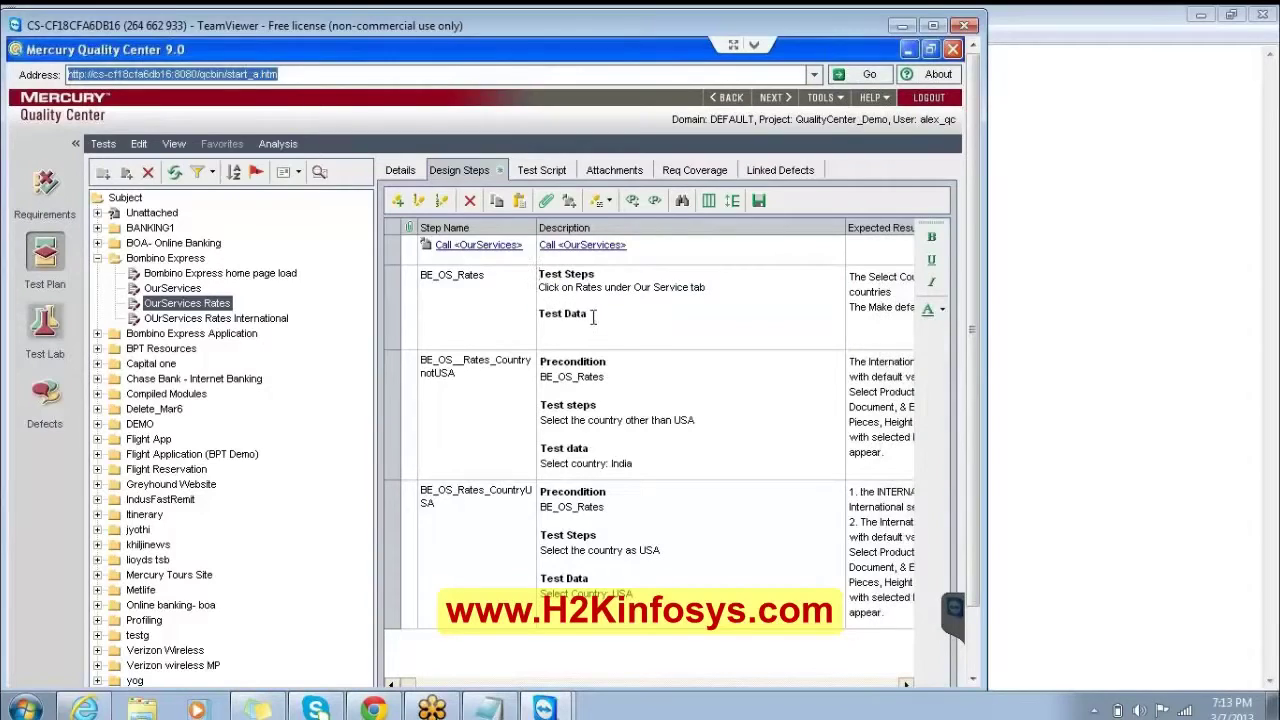
pyautogui.moveTo(590, 314); pyautogui.dragTo(532, 318)
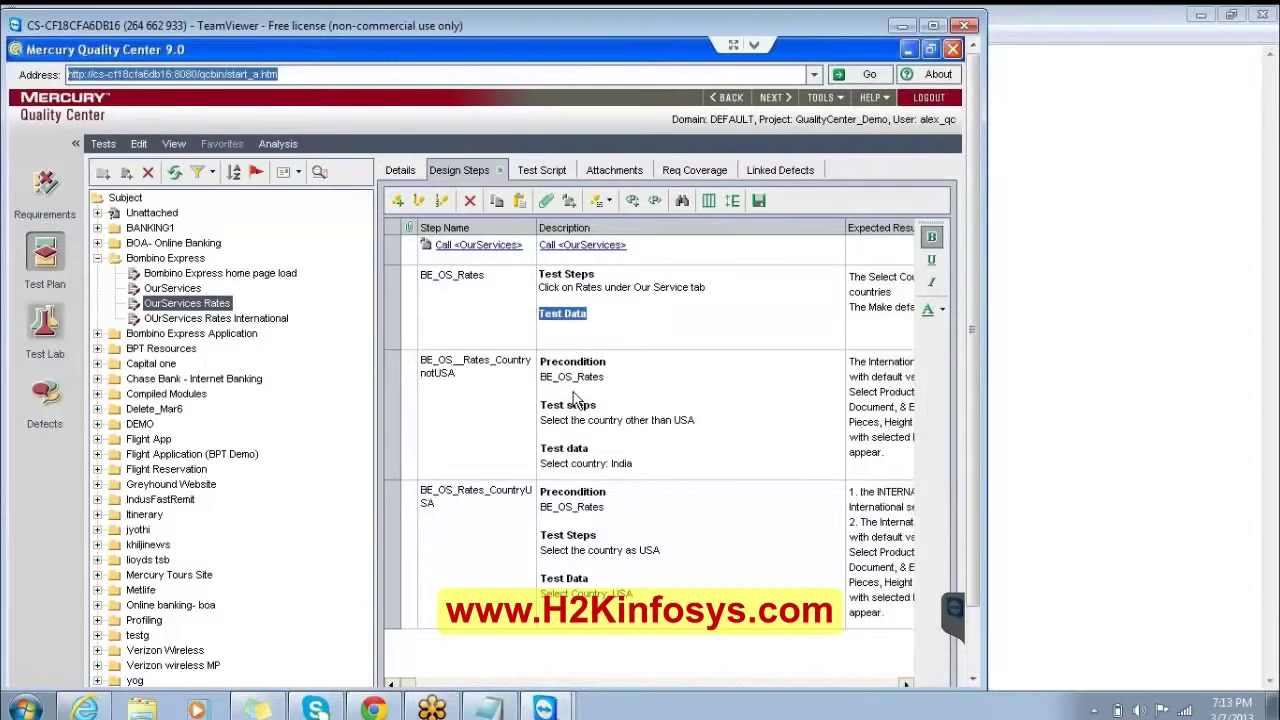
pyautogui.press('Delete')
# Replace India in the test data of the country-not-USA step with a parameter named Select Country.
pyautogui.click(578, 455)
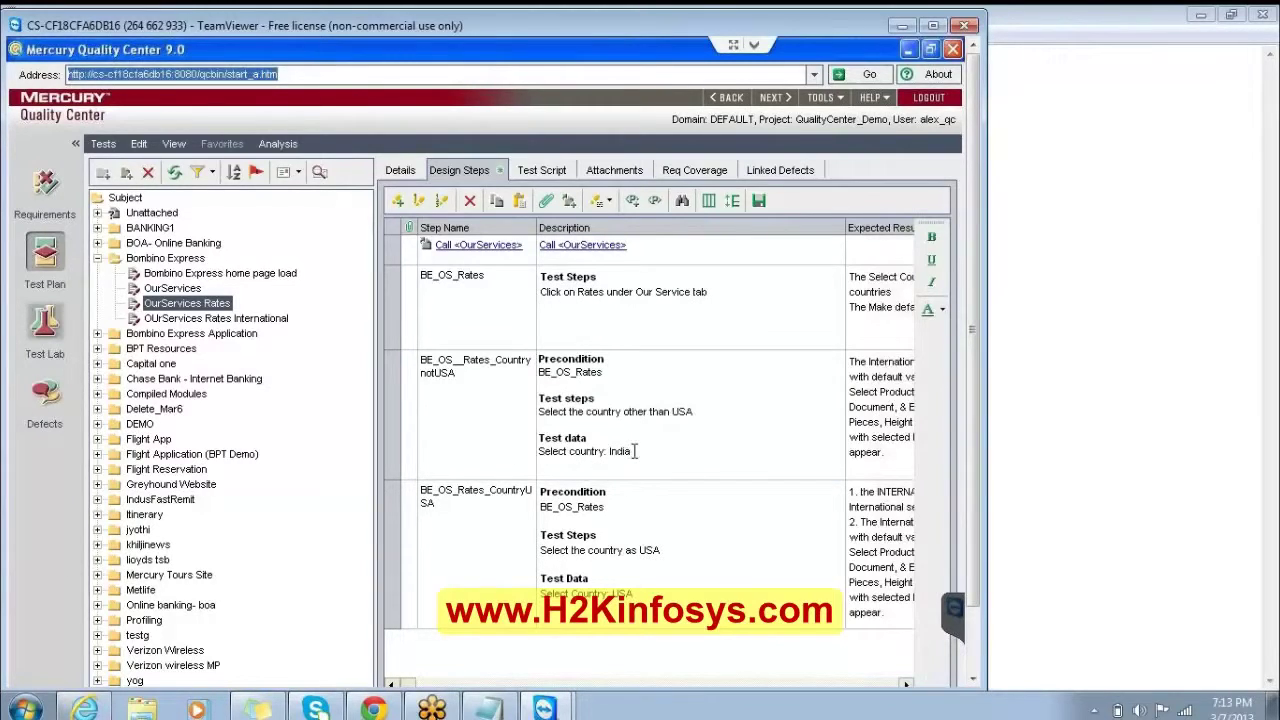
pyautogui.moveTo(634, 451); pyautogui.dragTo(610, 453)
pyautogui.press('BackSpace')
pyautogui.click(632, 201)
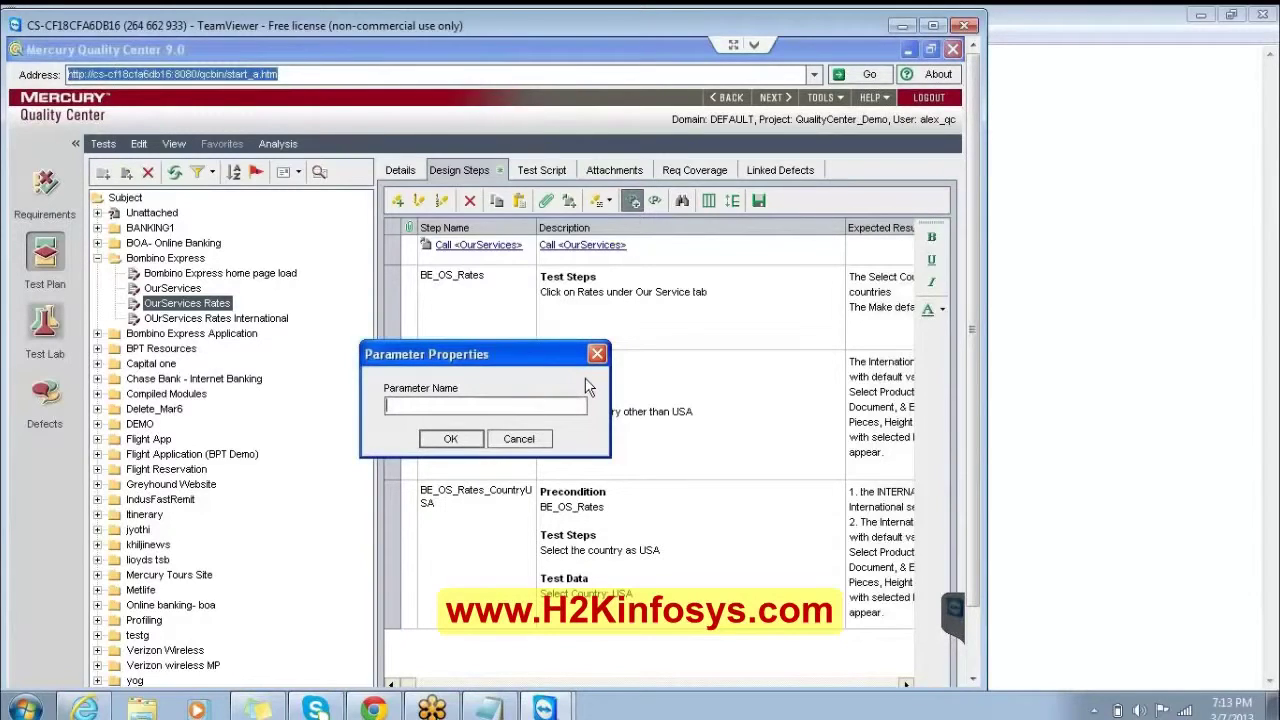
pyautogui.write('Select Country')
pyautogui.click(468, 450)
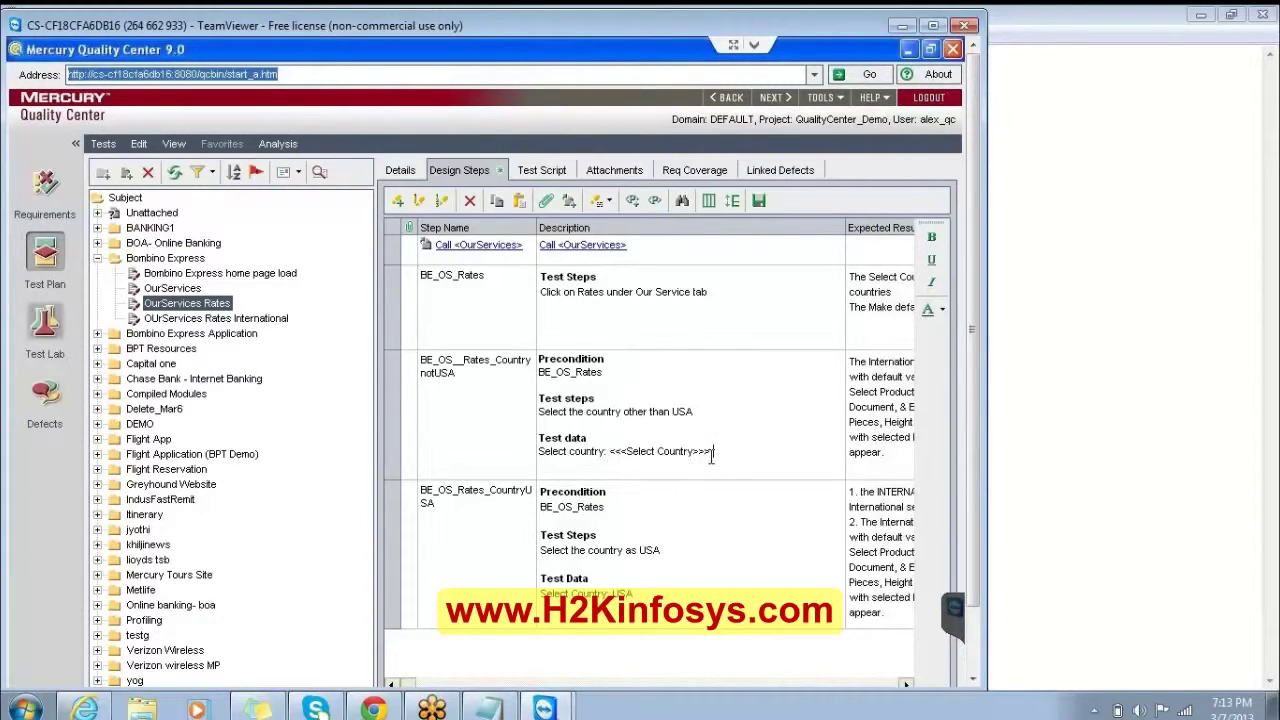
# Replace USA in the test data of the BE_OS_Rates_CountryUSA step with a parameter named Select Country USA.
pyautogui.click(614, 572)
pyautogui.click(615, 598)
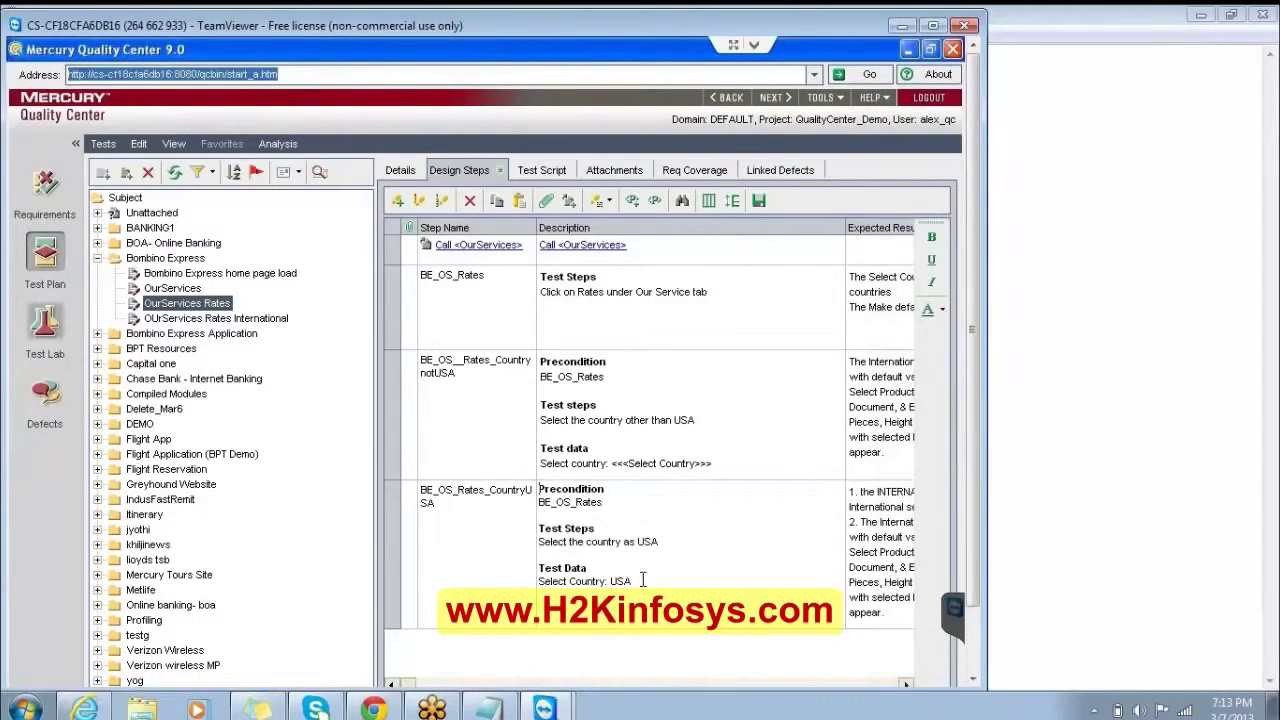
pyautogui.moveTo(643, 580); pyautogui.dragTo(609, 581)
pyautogui.press('Delete')
pyautogui.click(632, 201)
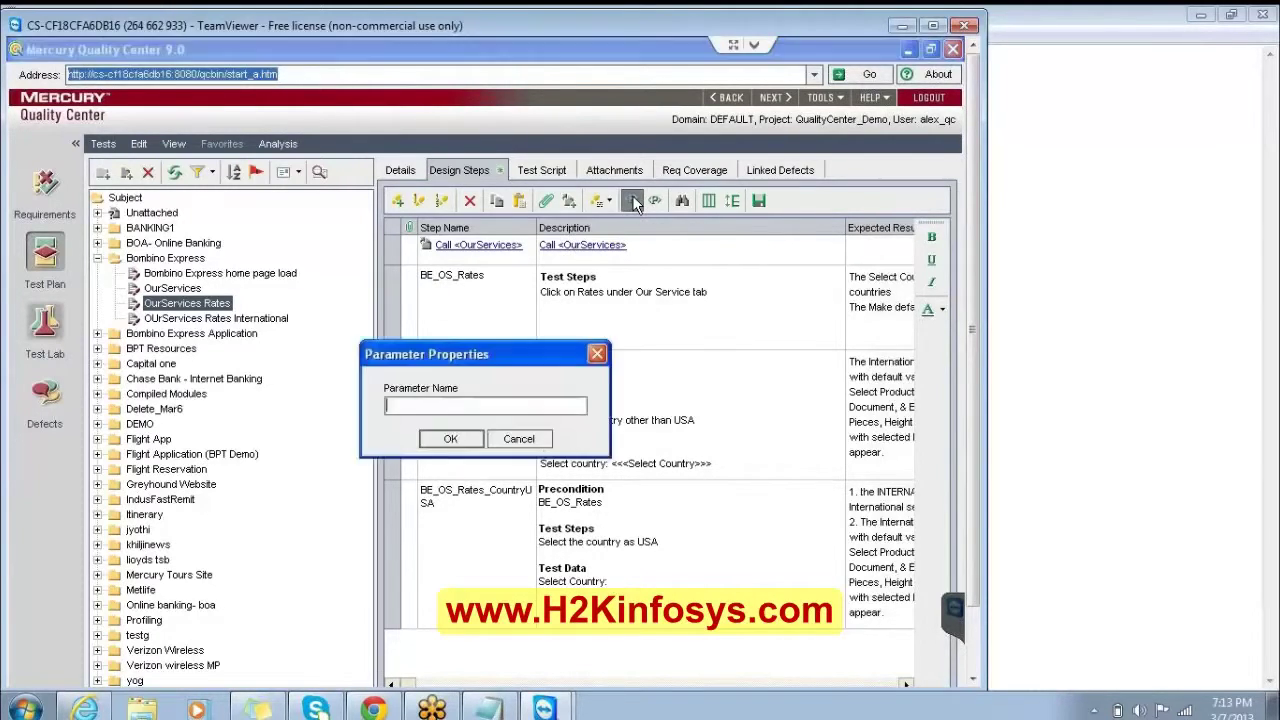
pyautogui.write('Select Country USA')
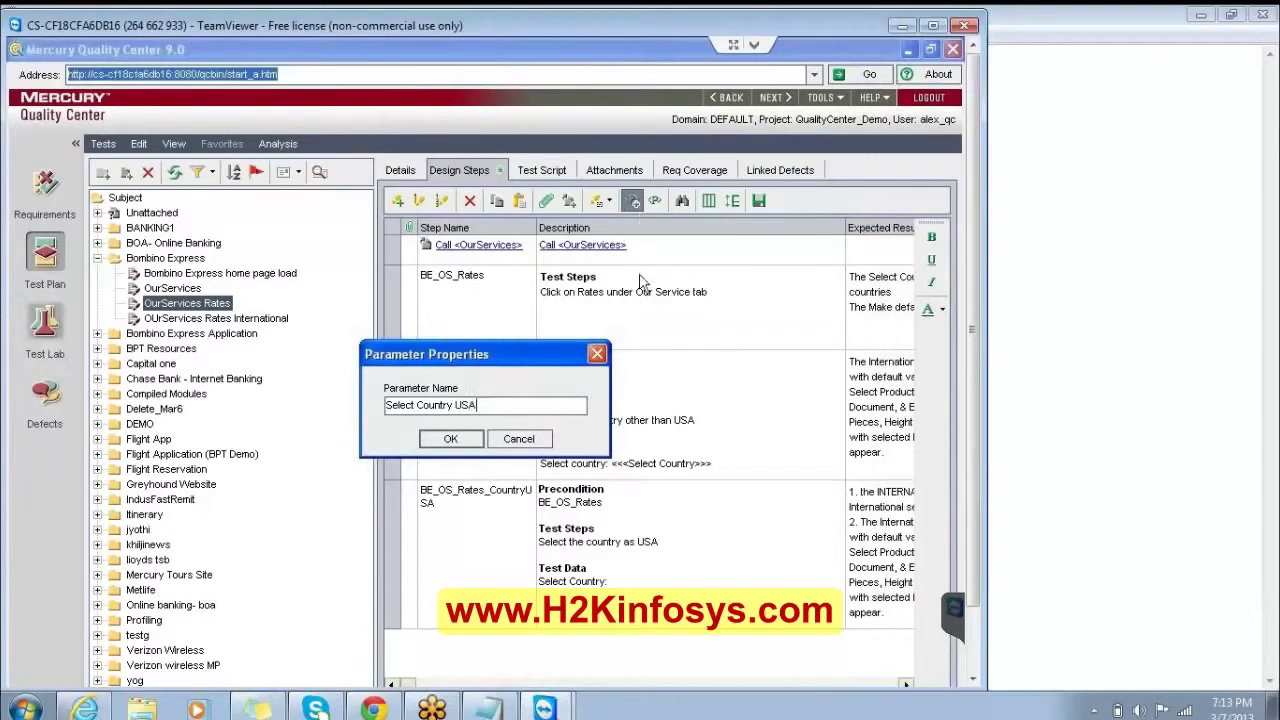
pyautogui.click(450, 439)
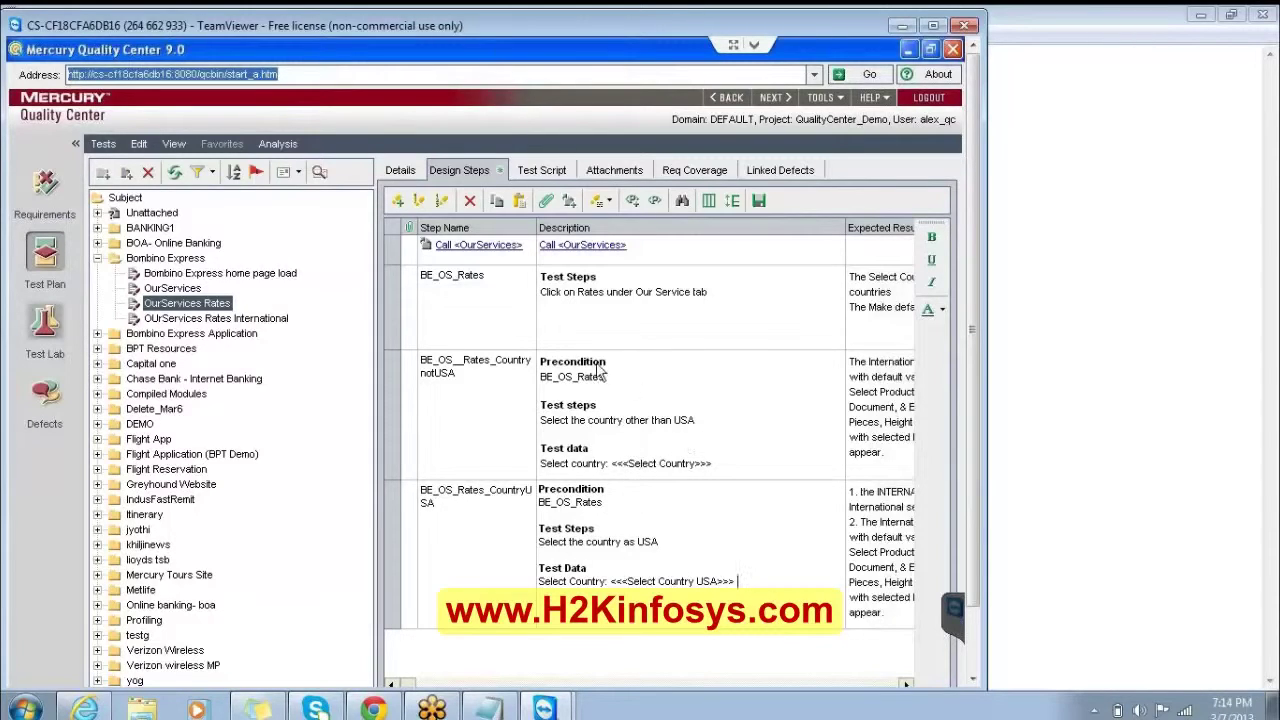
pyautogui.click(568, 200)
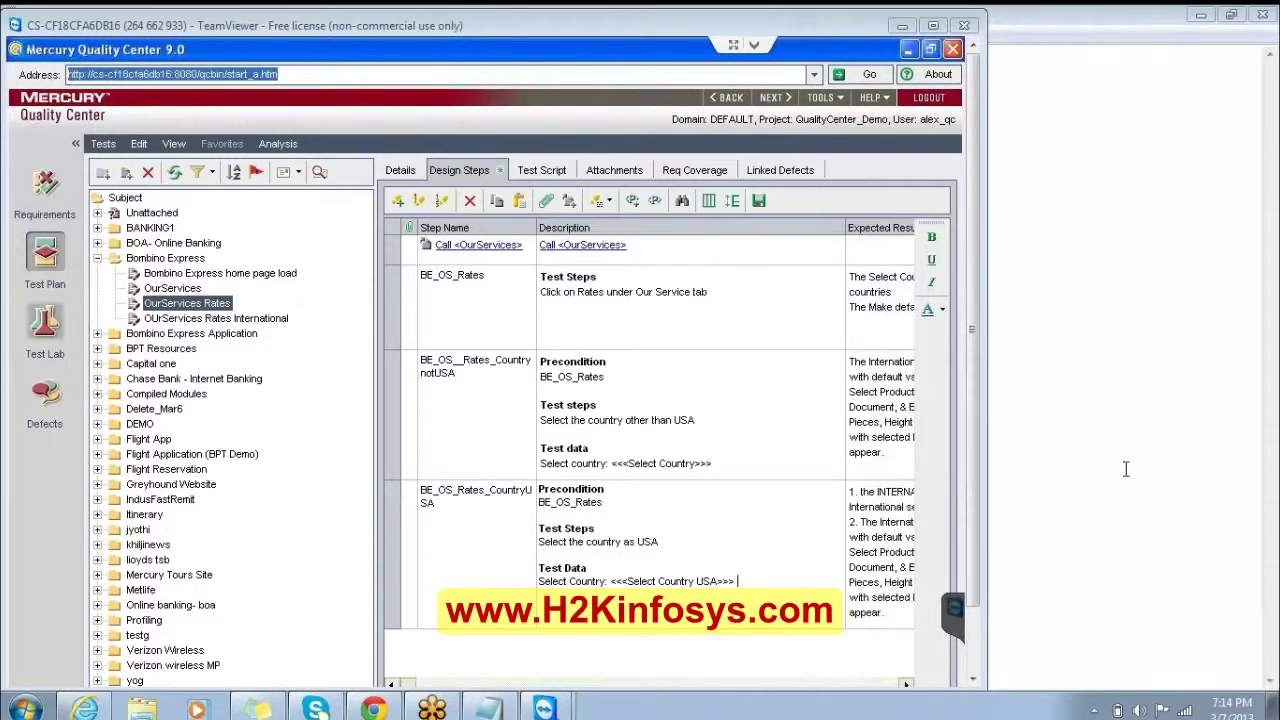
# Switch to the Notepad notes, paste the copied chat questions below "parameter: test data" and return to the first pasted question.
pyautogui.click(1000, 428)
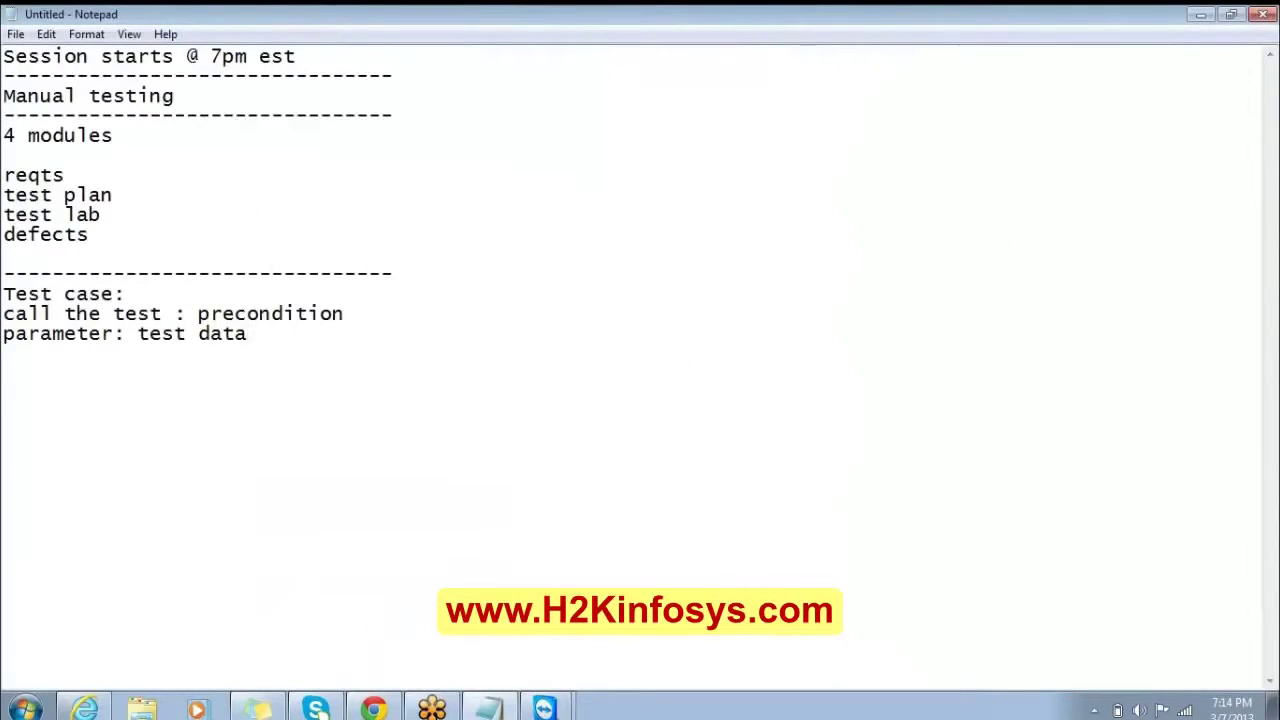
pyautogui.hotkey('ctrl', 'v')
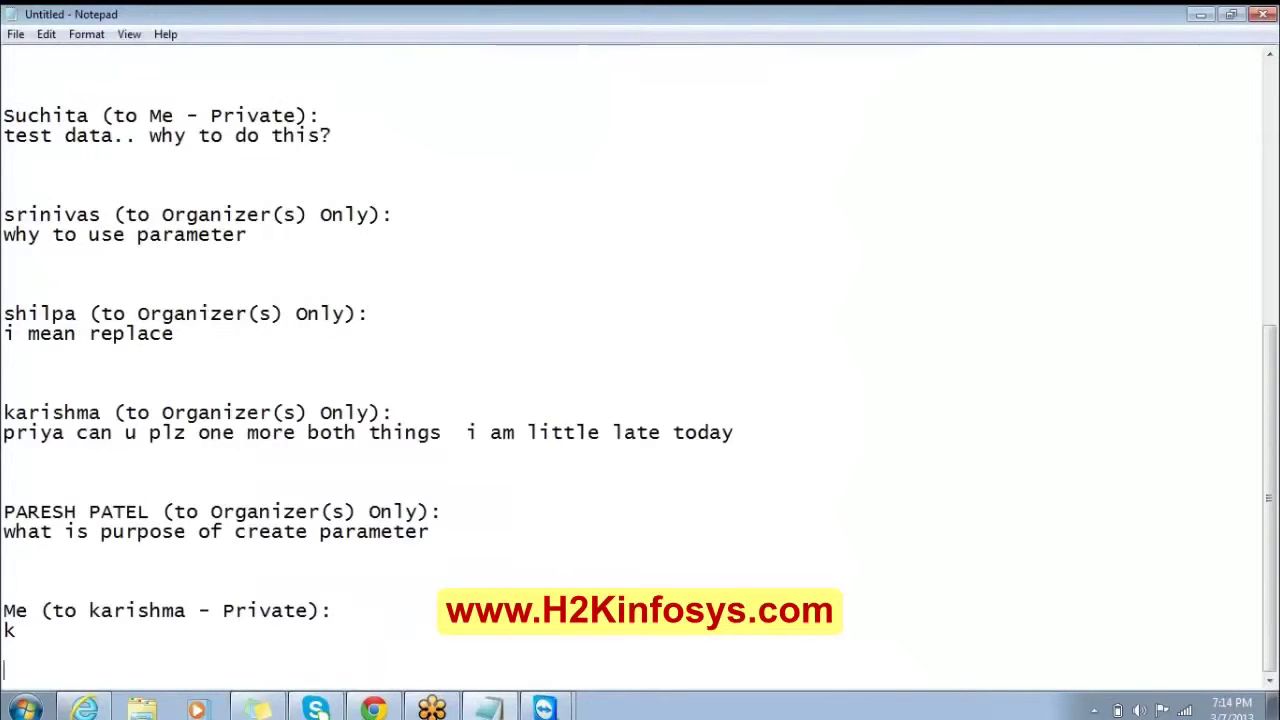
pyautogui.press('Up')
pyautogui.press('Up')
pyautogui.press('Up')
pyautogui.press('Up')
pyautogui.press('Up')
pyautogui.press('Up')
pyautogui.press('Up')
pyautogui.press('Up')
pyautogui.press('Up')
pyautogui.press('Up')
pyautogui.press('Up')
pyautogui.press('Up')
pyautogui.press('Up')
pyautogui.press('Up')
pyautogui.press('Up')
pyautogui.press('Up')
pyautogui.press('Up')
pyautogui.press('Up')
pyautogui.press('Up')
pyautogui.press('Up')
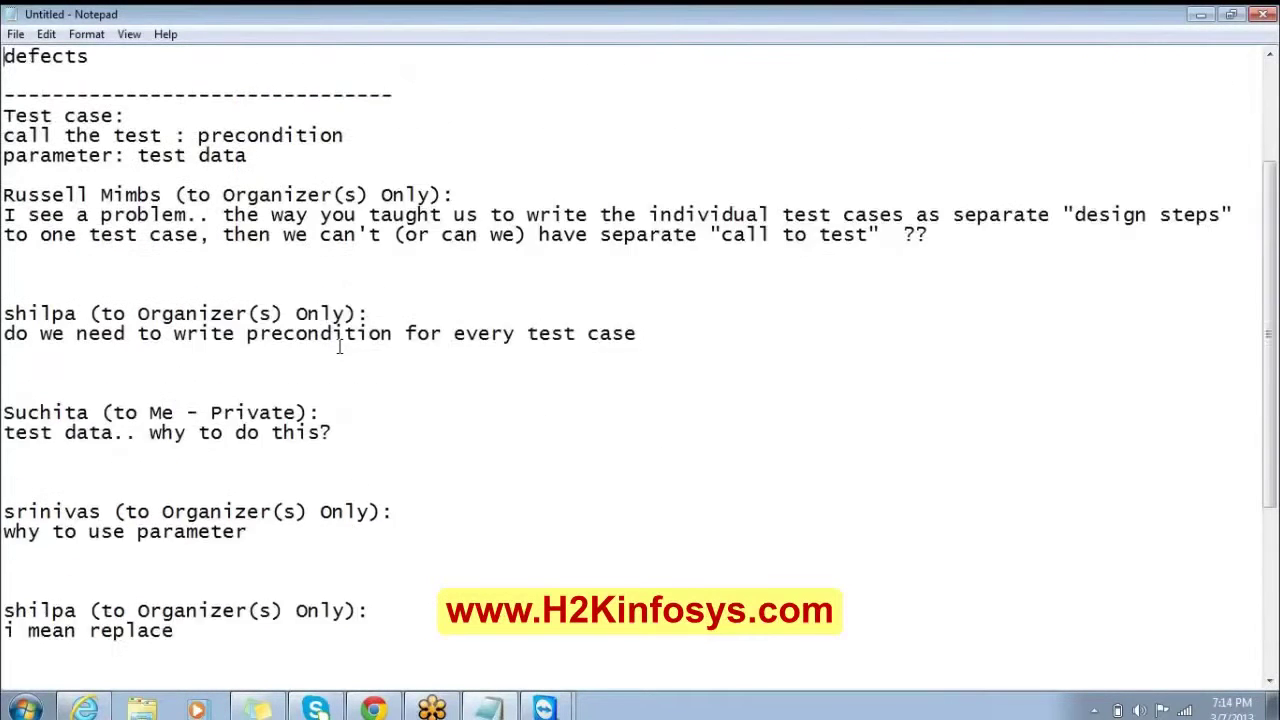
pyautogui.press('Up')
pyautogui.press('Up')
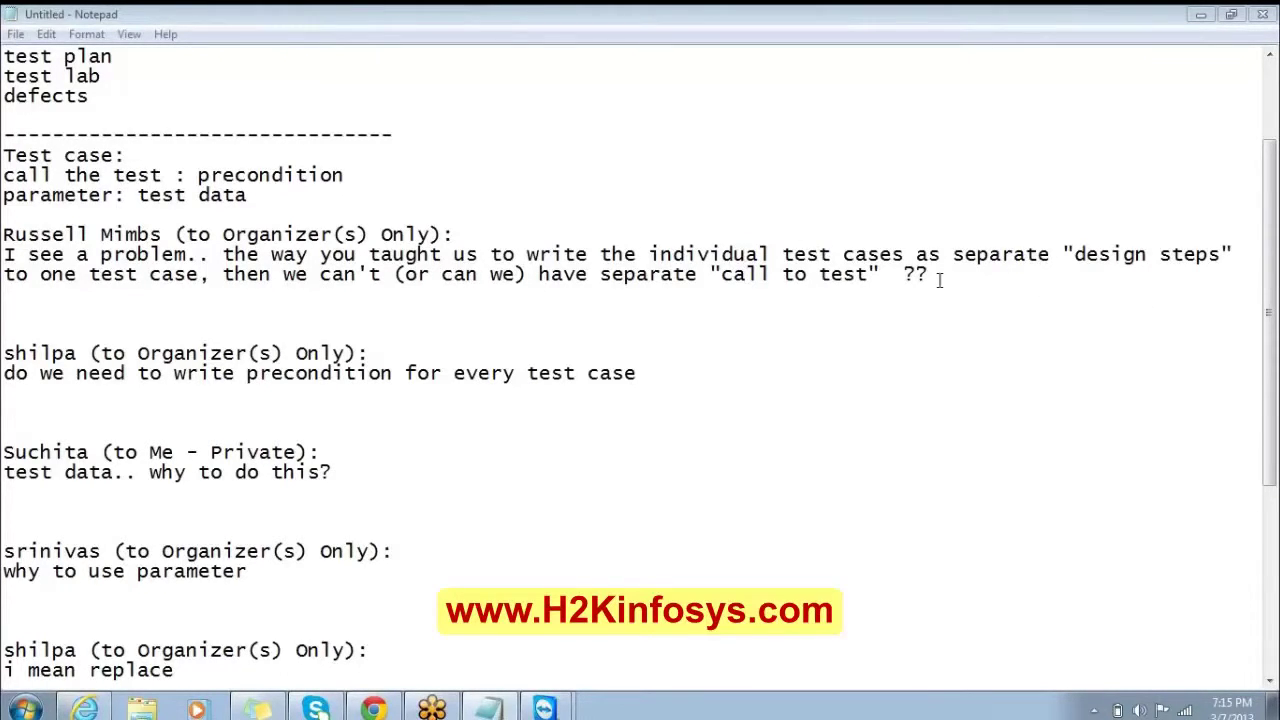
# Delete the first two pasted chat questions, about separate test calls and writing preconditions, and enter a dashed separator line in their place.
pyautogui.moveTo(940, 280); pyautogui.dragTo(516, 255)
pyautogui.moveTo(157, 257); pyautogui.dragTo(3, 230)
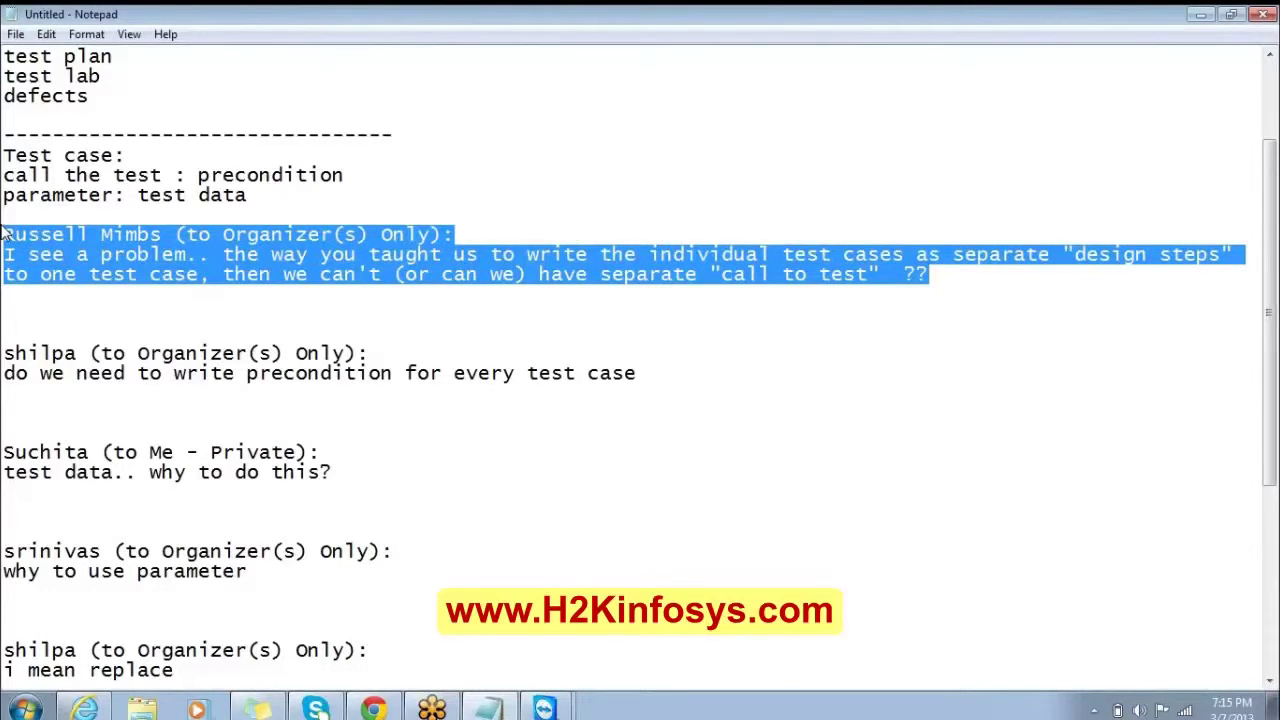
pyautogui.click(55, 337)
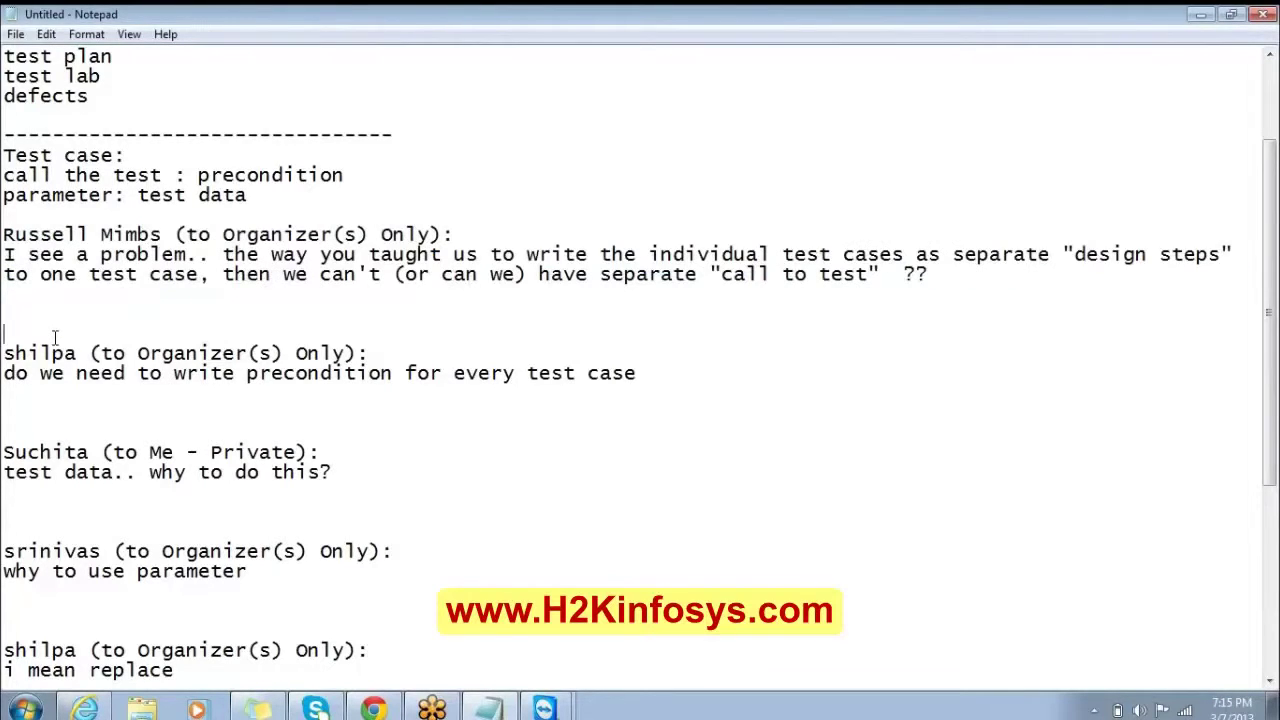
pyautogui.moveTo(27, 328); pyautogui.dragTo(99, 413)
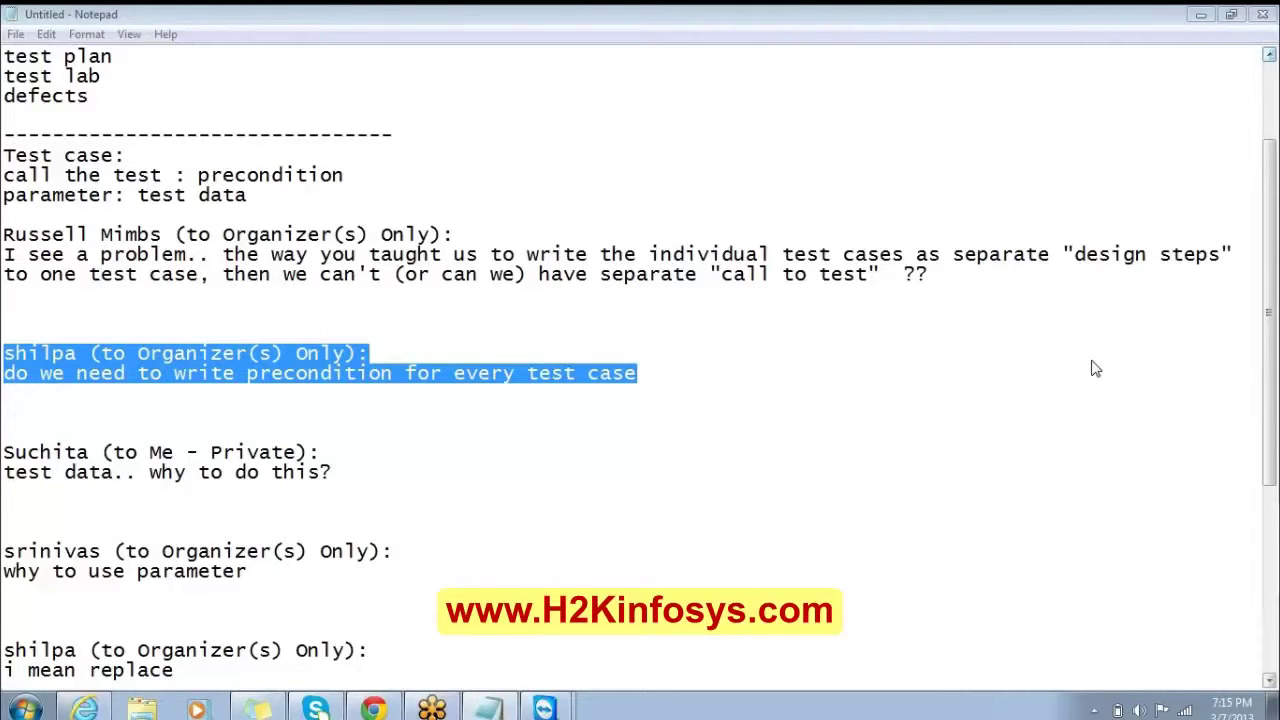
pyautogui.click(809, 447)
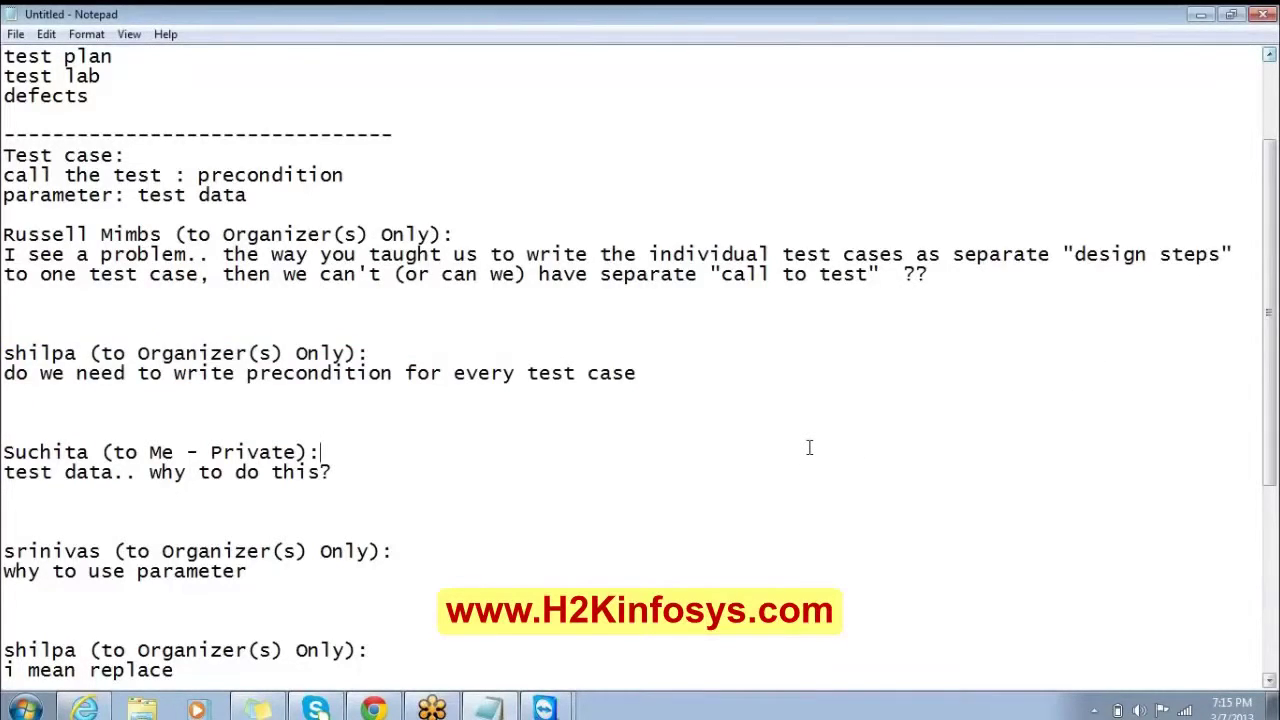
pyautogui.moveTo(694, 400); pyautogui.dragTo(5, 234)
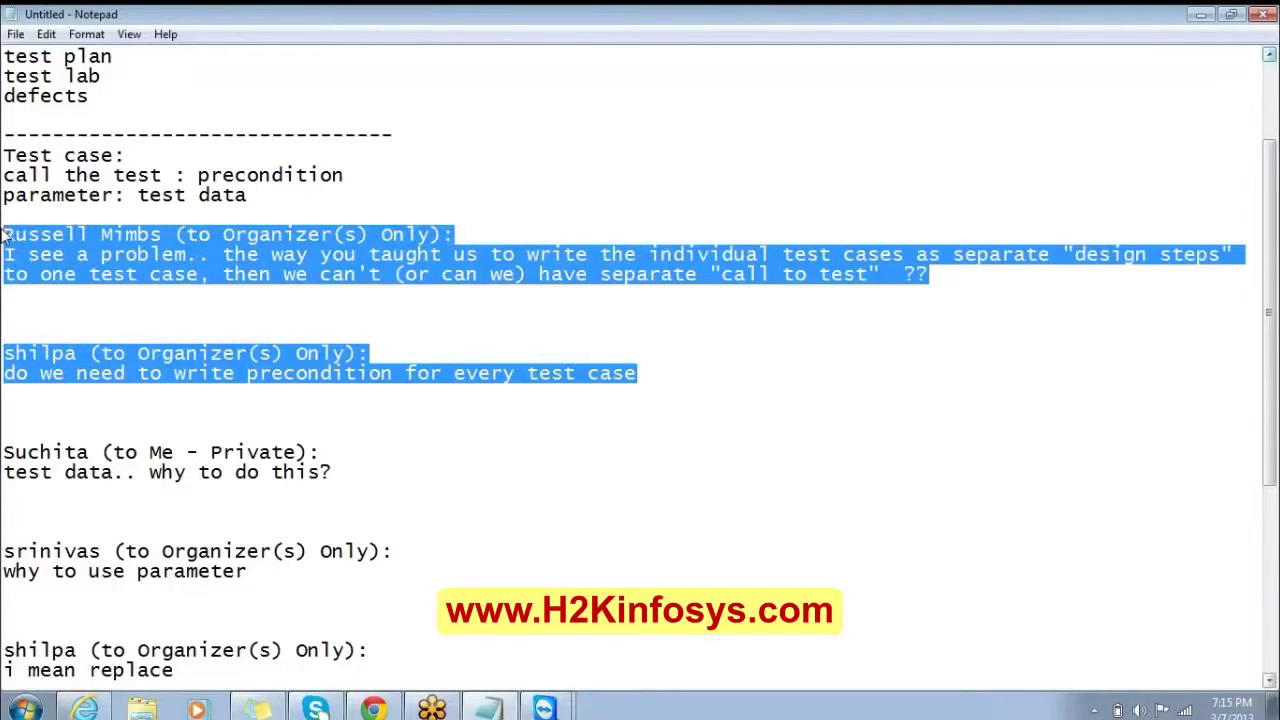
pyautogui.press('Delete')
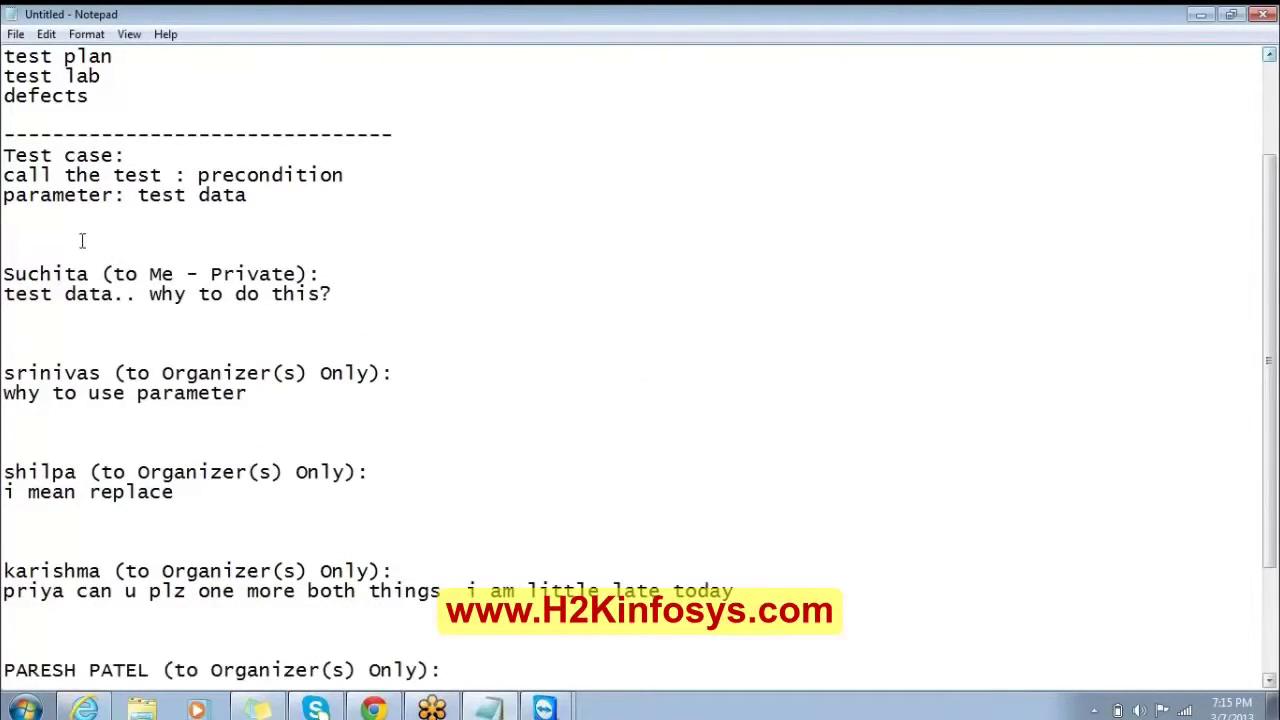
pyautogui.write('----------------------------------------------------')
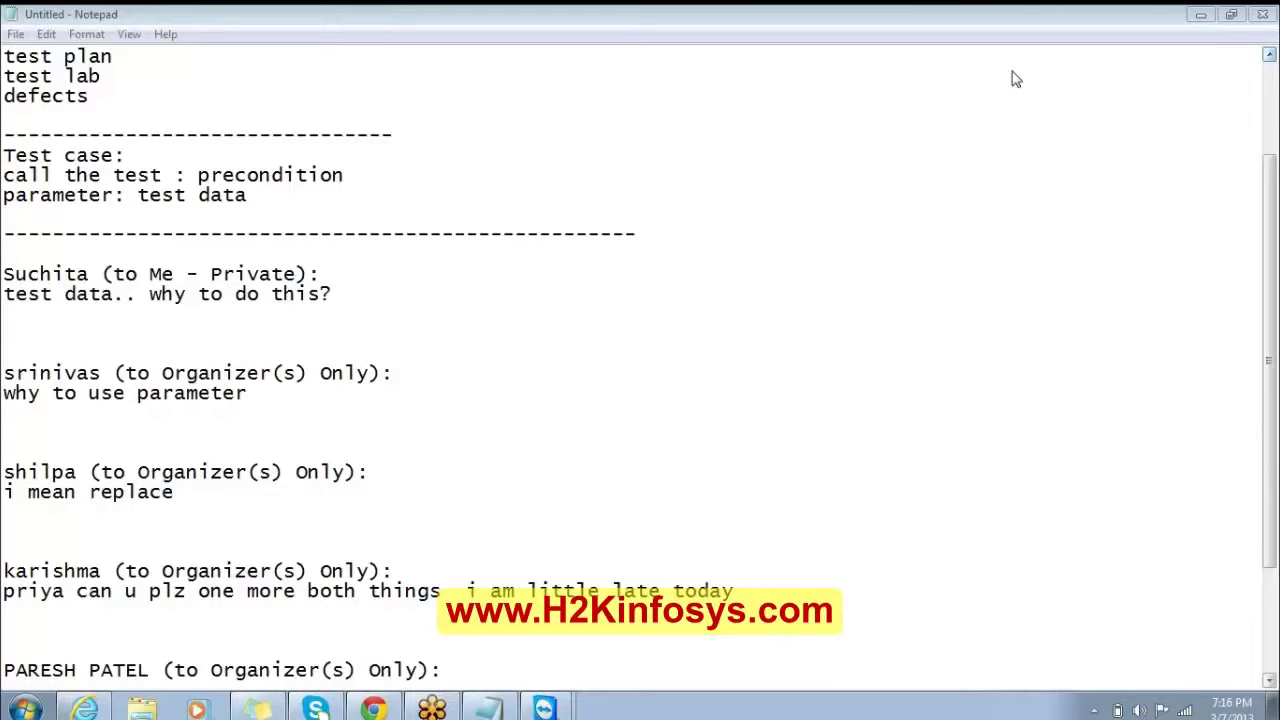
pyautogui.click(218, 257)
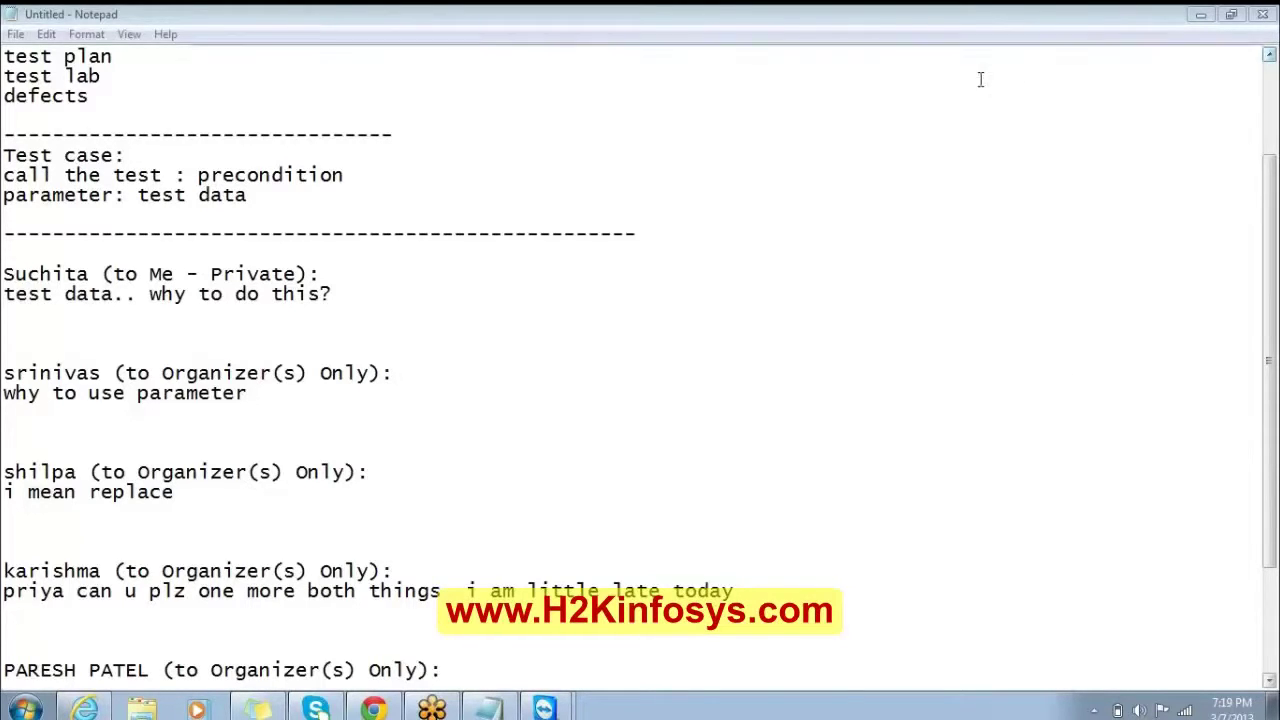
# Switch to Quality Center to view the parameterized OurServices Rates design steps and return to the Notepad notes.
pyautogui.click(735, 200)
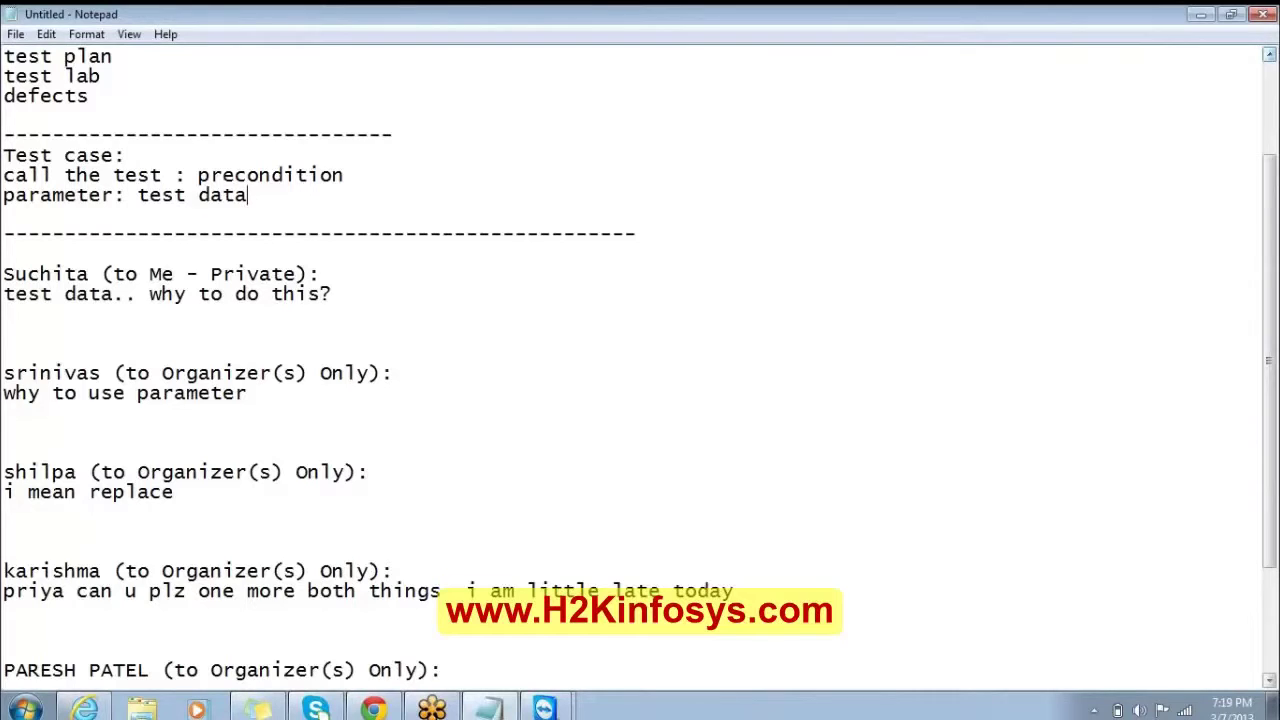
pyautogui.moveTo(540, 708)
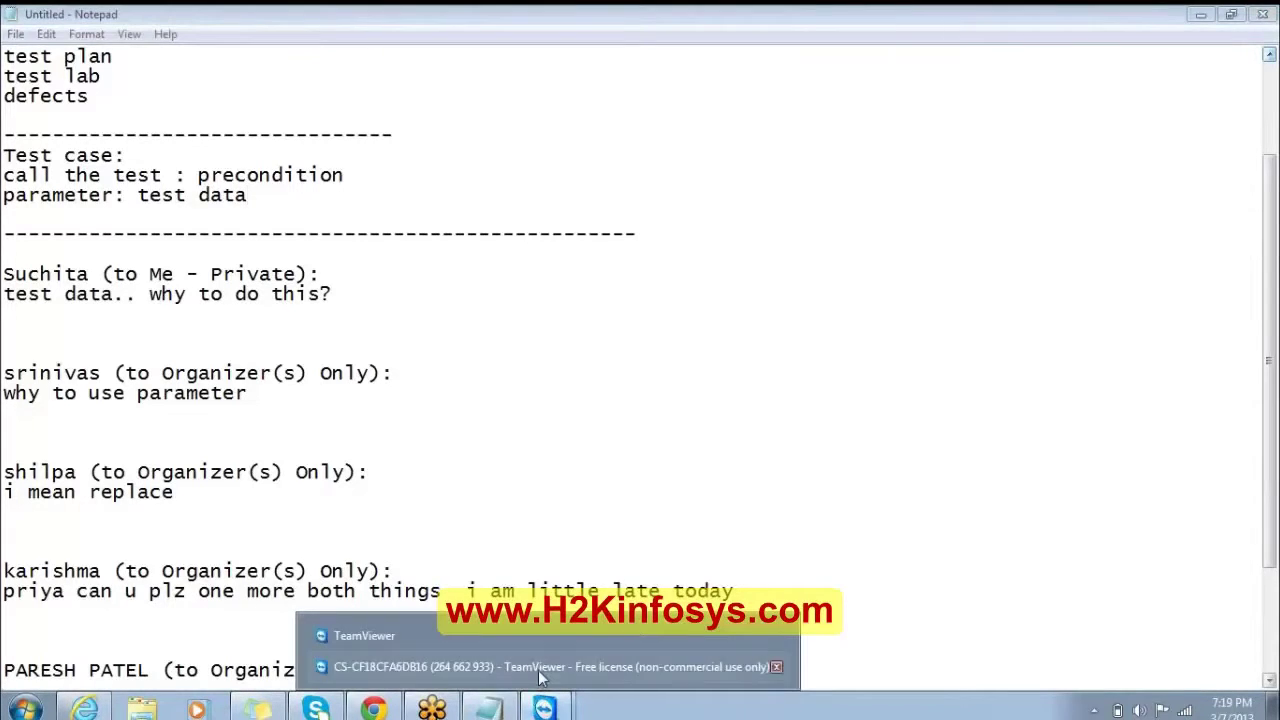
pyautogui.click(539, 669)
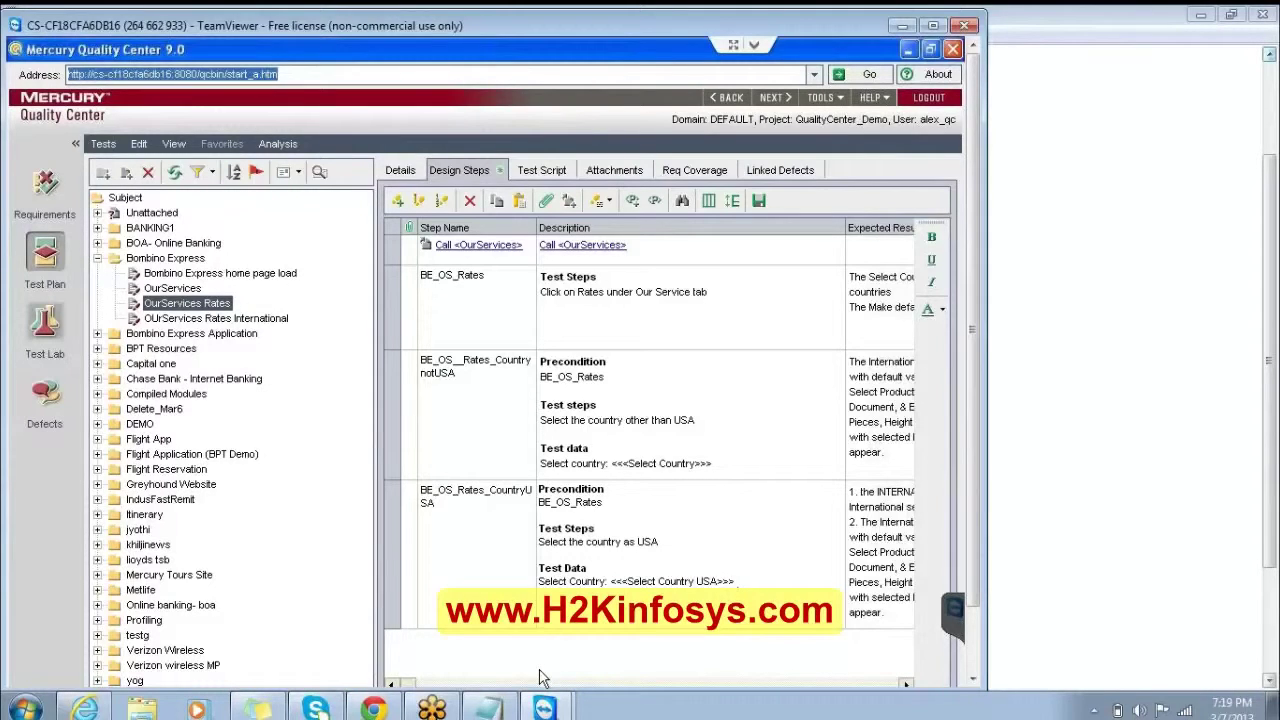
pyautogui.click(1016, 480)
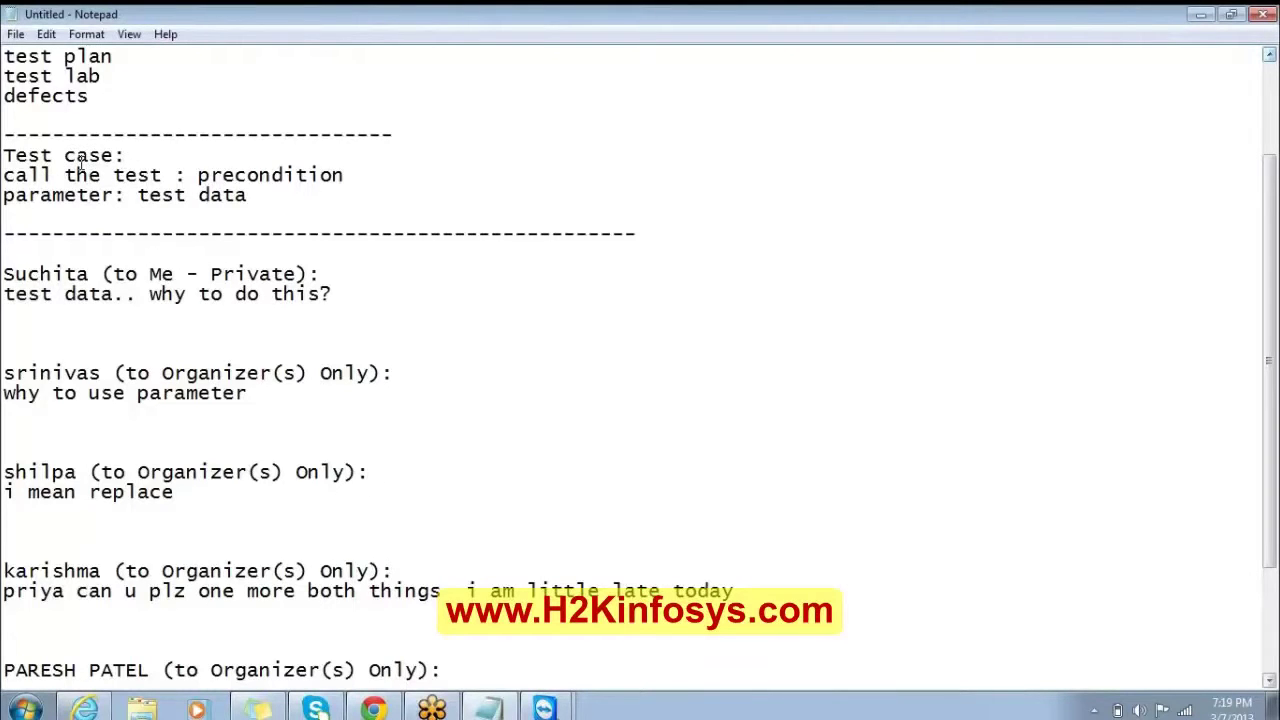
# Append "- an alternat way of mentioning pre condition" to the "call the test : precondition" line of the notes.
pyautogui.click(345, 175)
pyautogui.write('- an altre')
pyautogui.press('BackSpace')
pyautogui.press('BackSpace')
pyautogui.write('ernat')
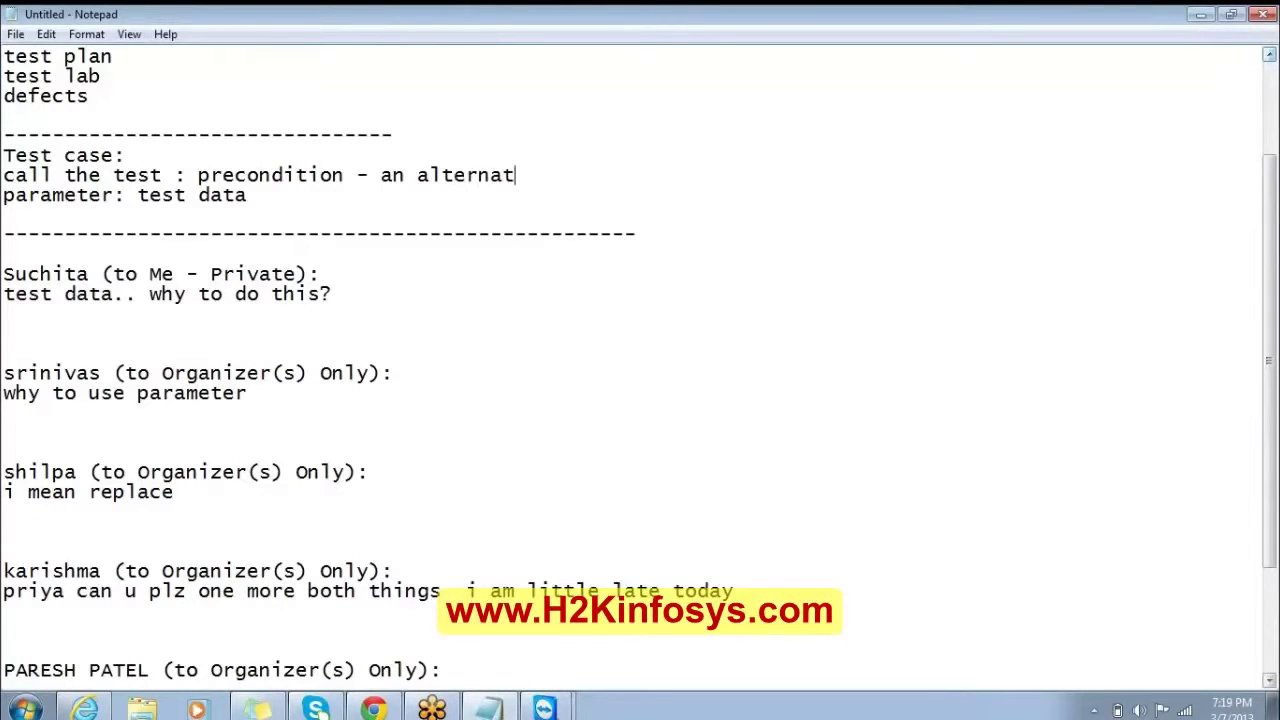
pyautogui.write(' way of mention')
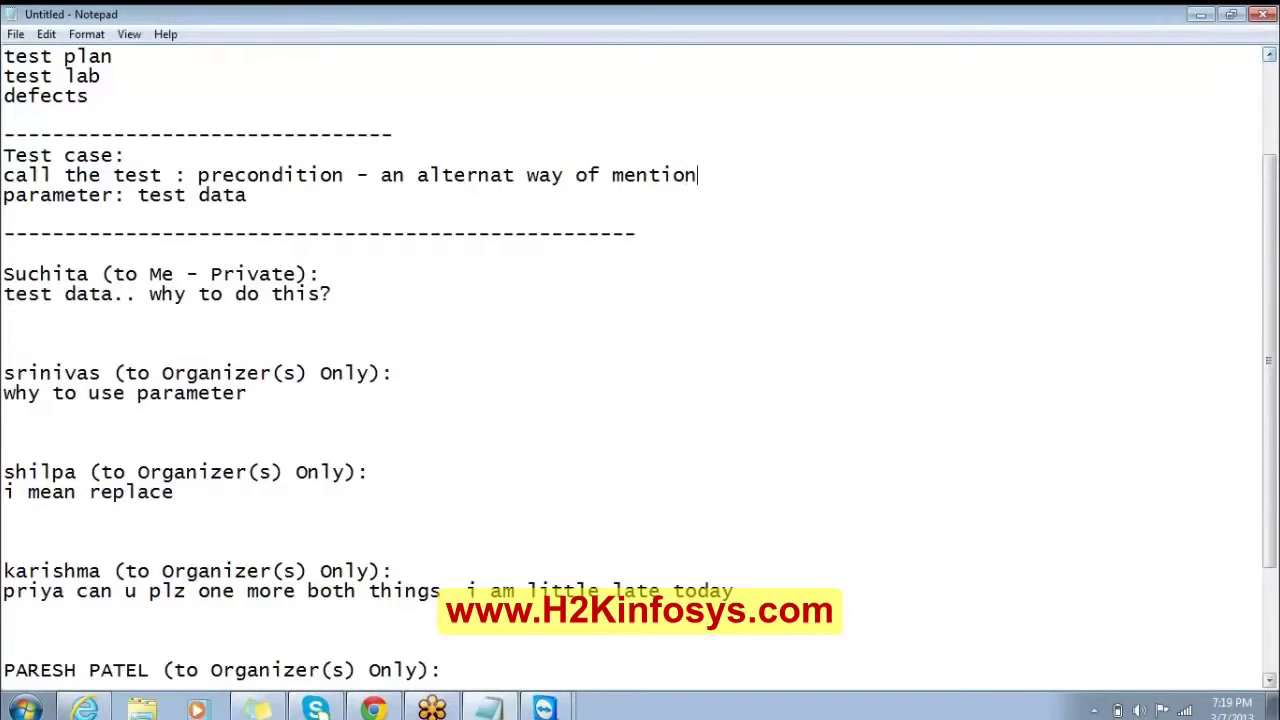
pyautogui.write('ing pre co')
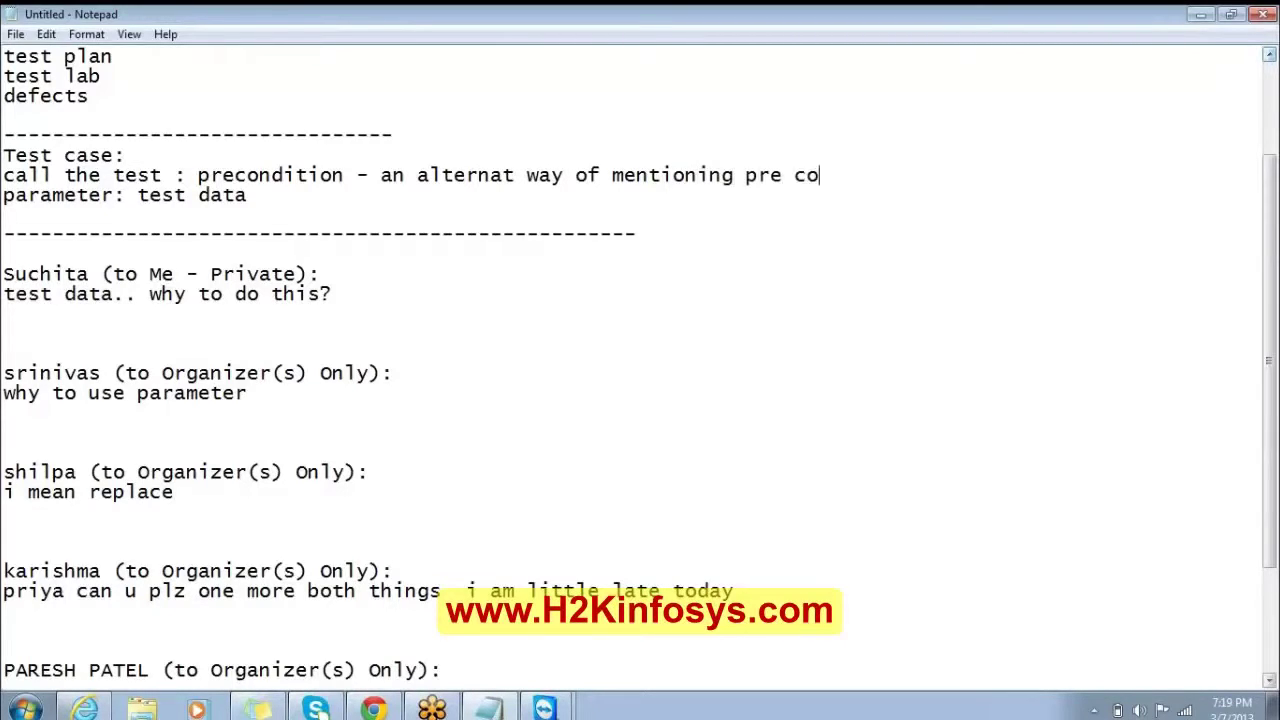
pyautogui.write('ndition')
# Append "- another way of writing test data" to the parameter line and delete all the remaining pasted chat questions below the dashed separator.
pyautogui.press('Down')
pyautogui.write('-')
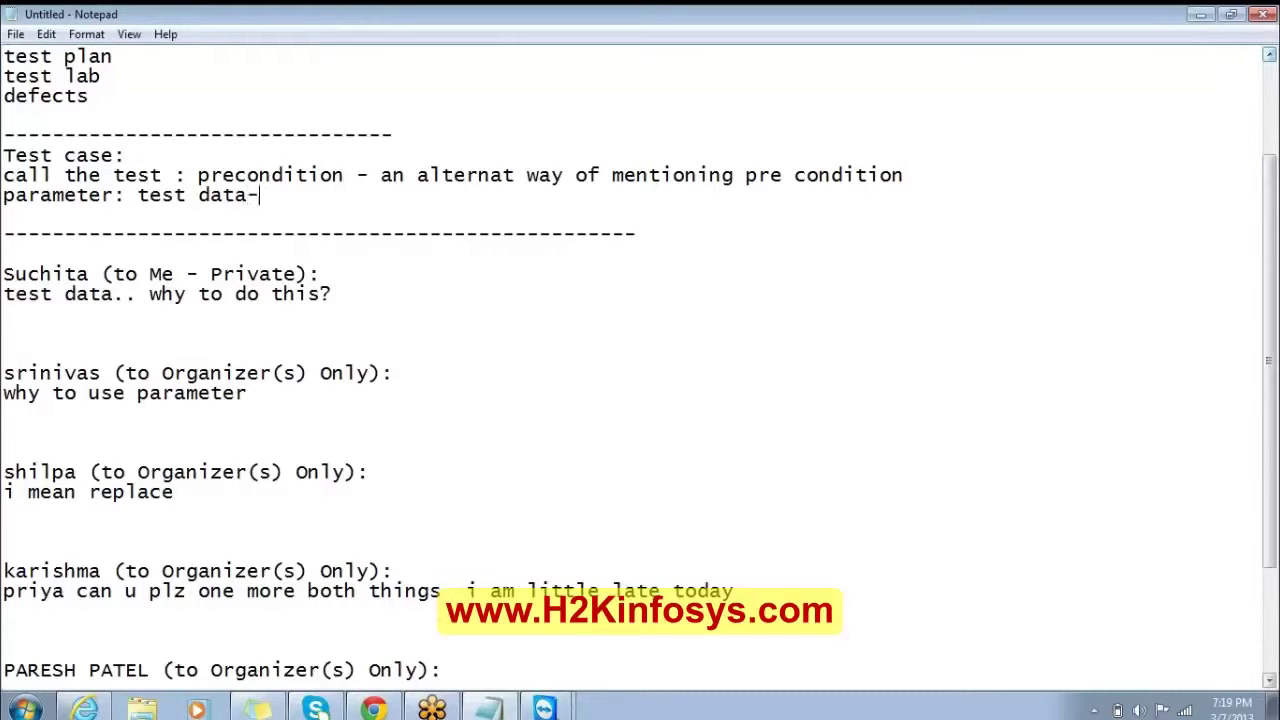
pyautogui.write(' another w')
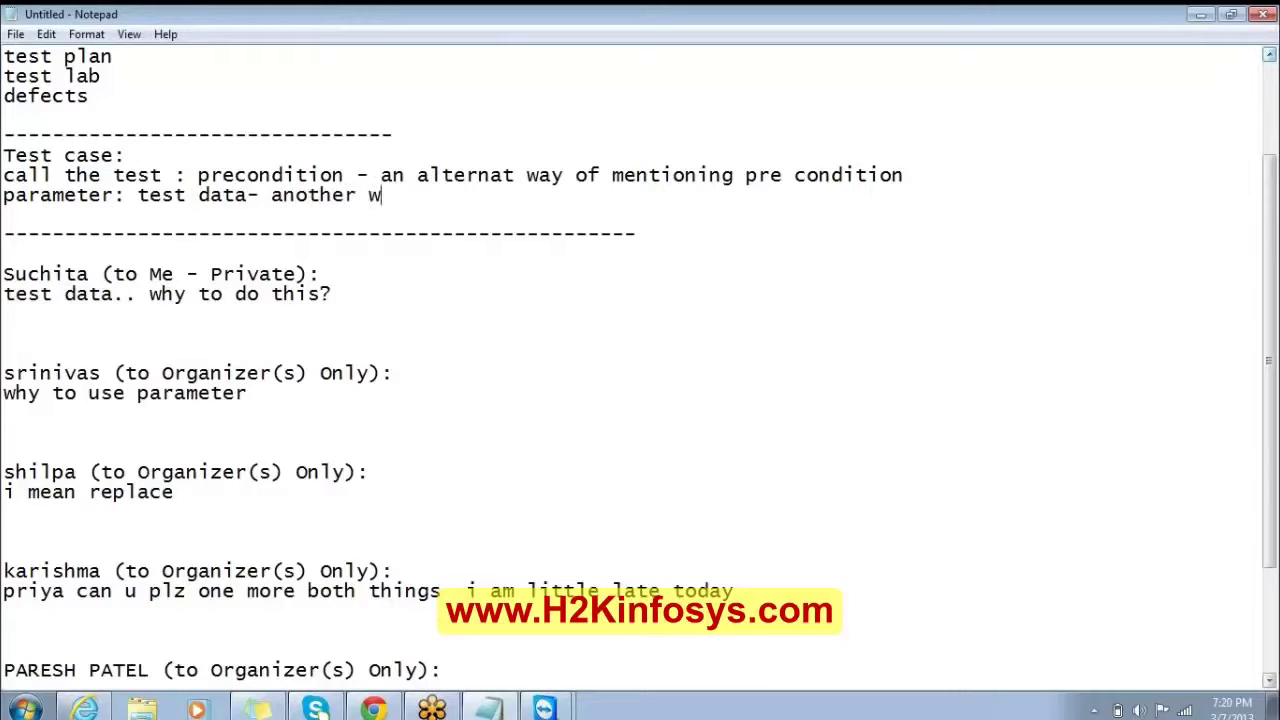
pyautogui.write('ay of wri')
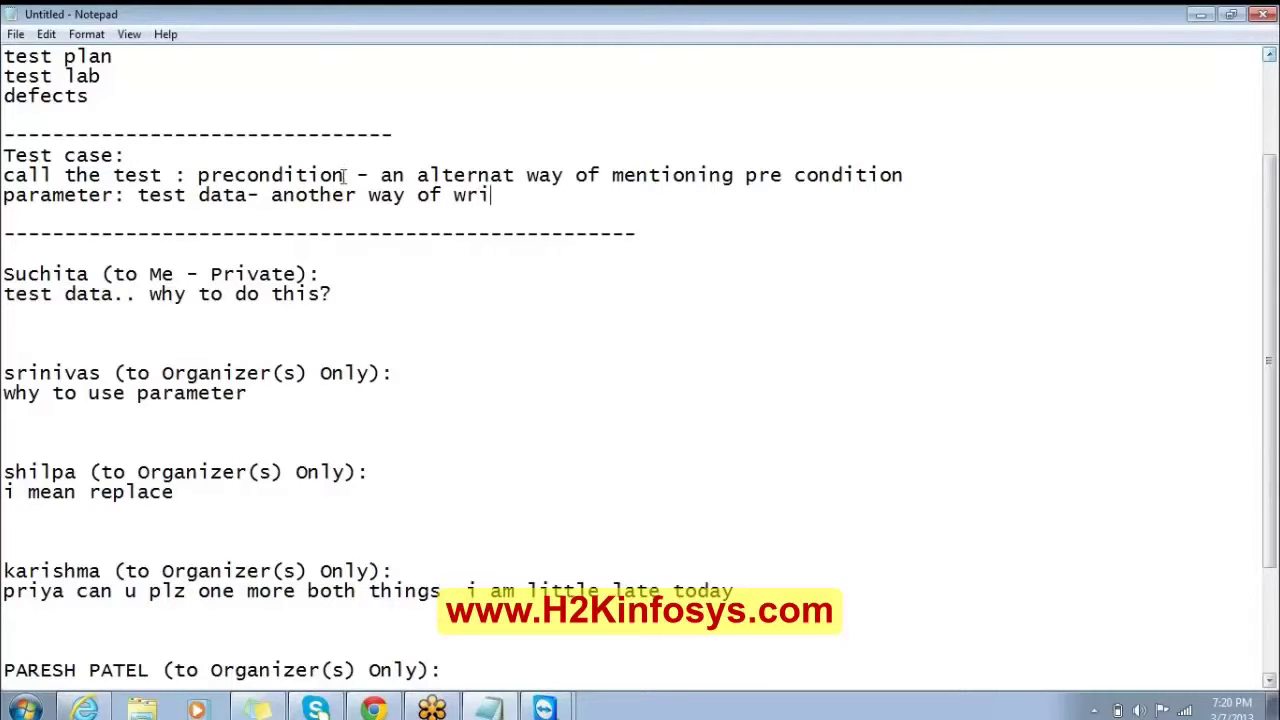
pyautogui.write('ting test data')
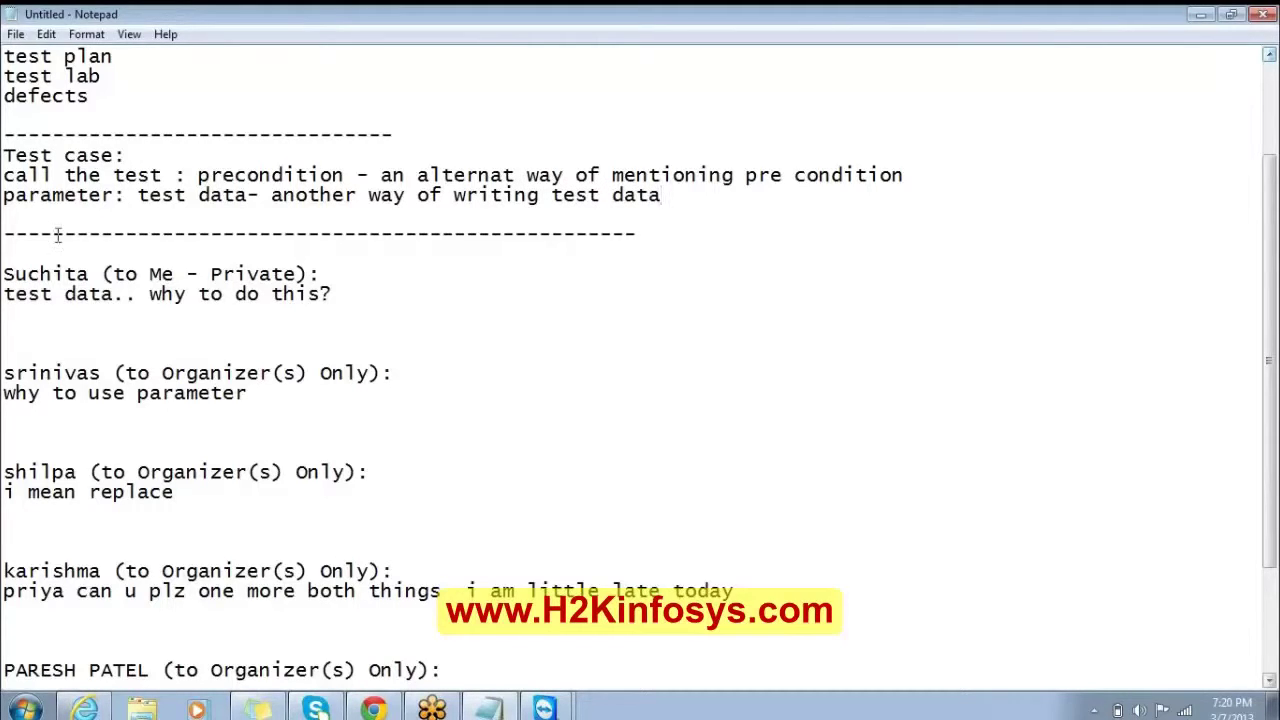
pyautogui.moveTo(5, 272); pyautogui.dragTo(262, 640)
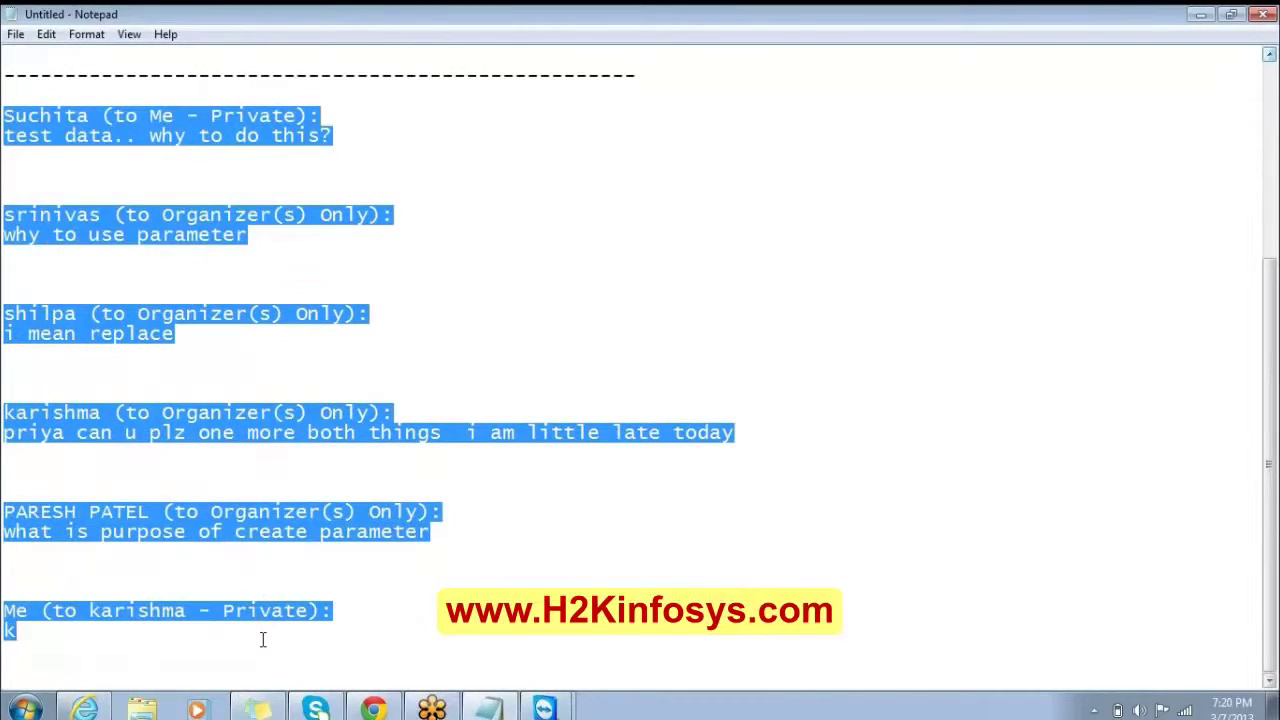
pyautogui.press('Delete')
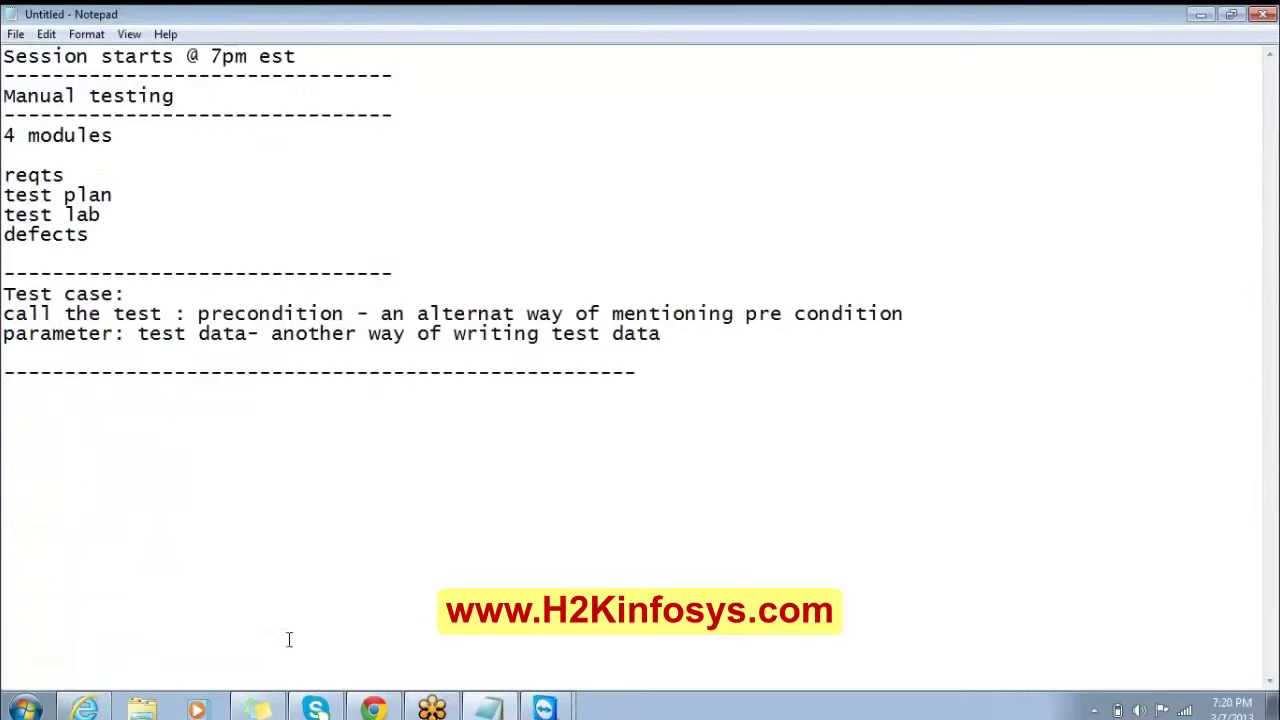
# Switch to Quality Center and open the design steps of the OUrServices Rates International test under Bombino Express.
pyautogui.moveTo(544, 706)
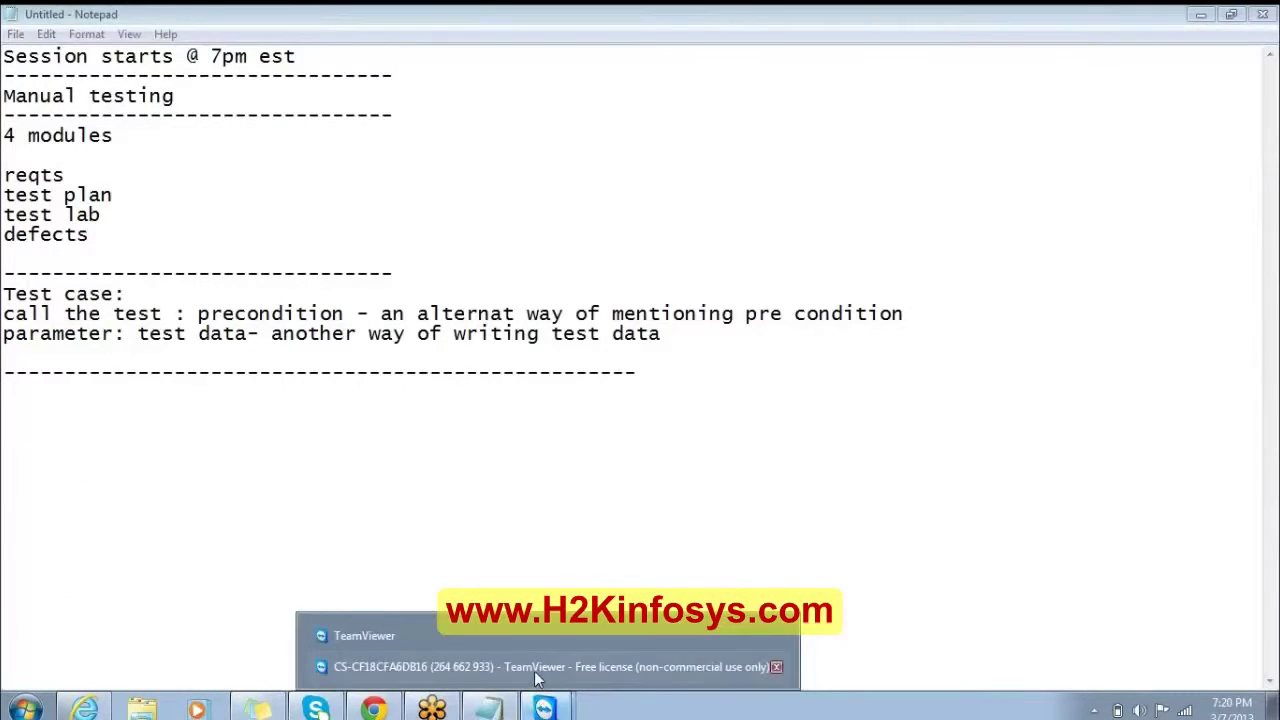
pyautogui.click(530, 665)
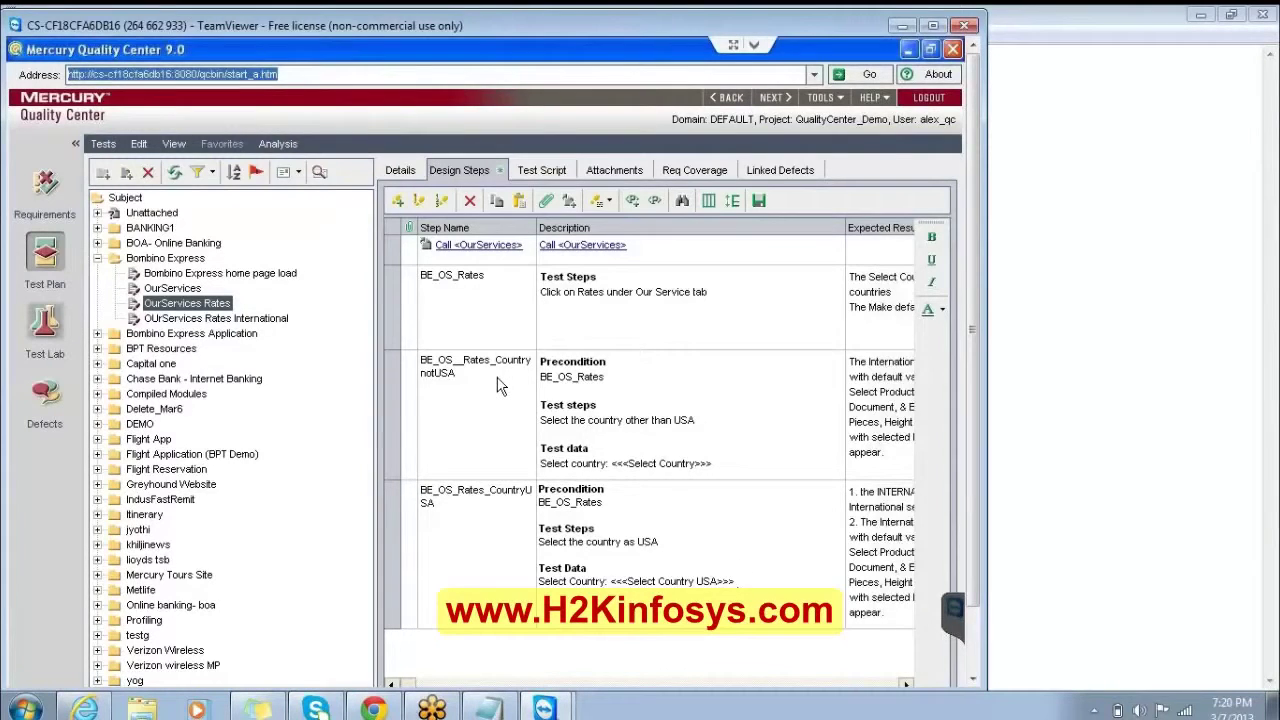
pyautogui.click(405, 393)
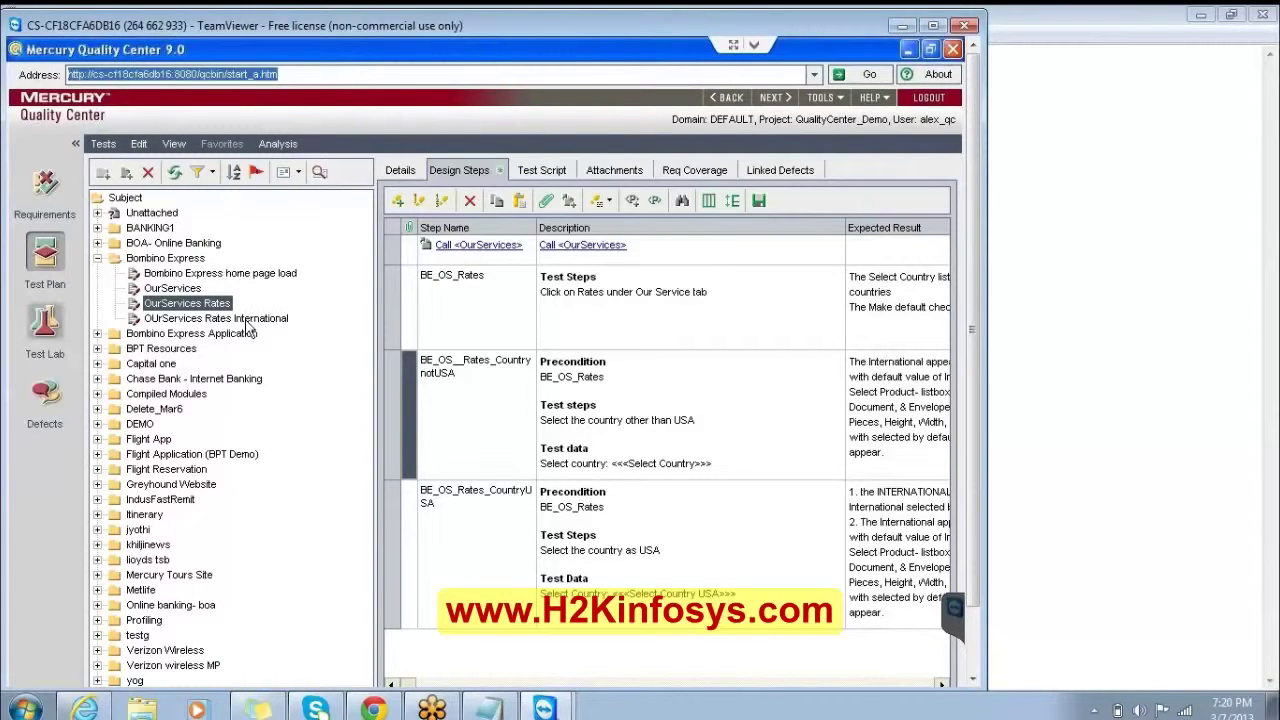
pyautogui.click(245, 320)
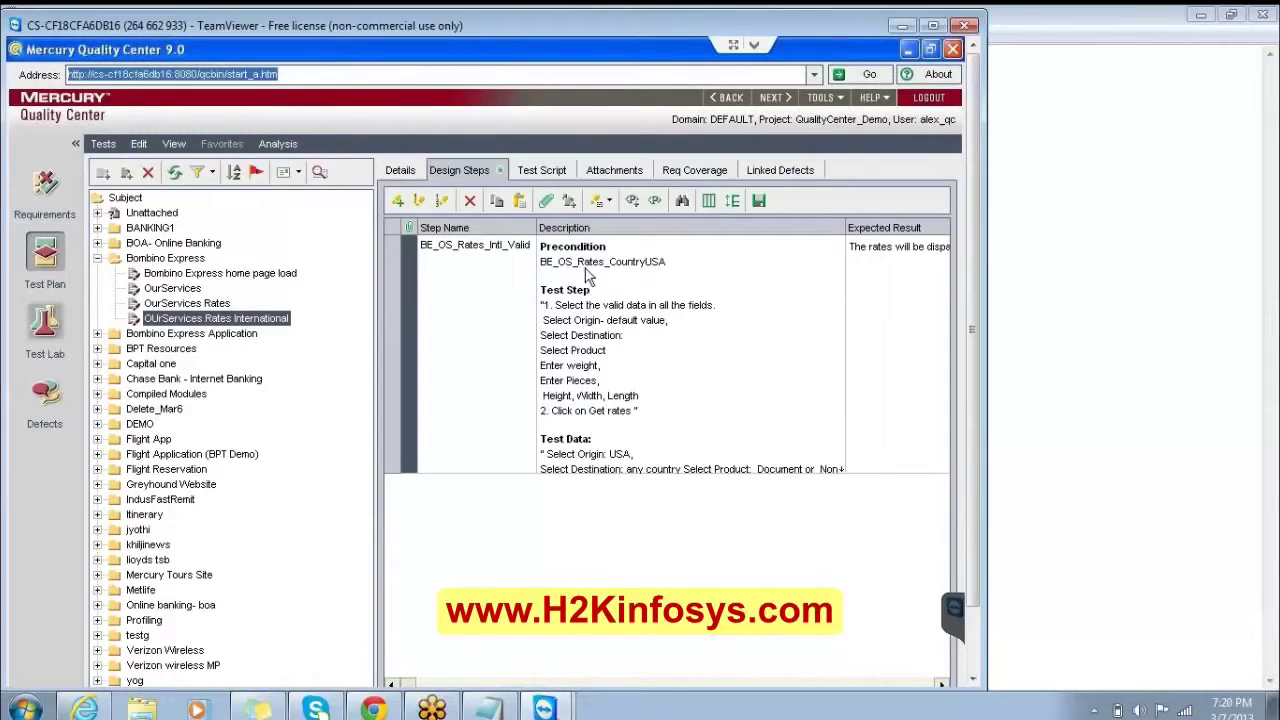
# Add a call to the Bombino Express test OurServices Rates without parameter values and place it above the BE_OS_Rates_Intl_Valid step.
pyautogui.click(568, 202)
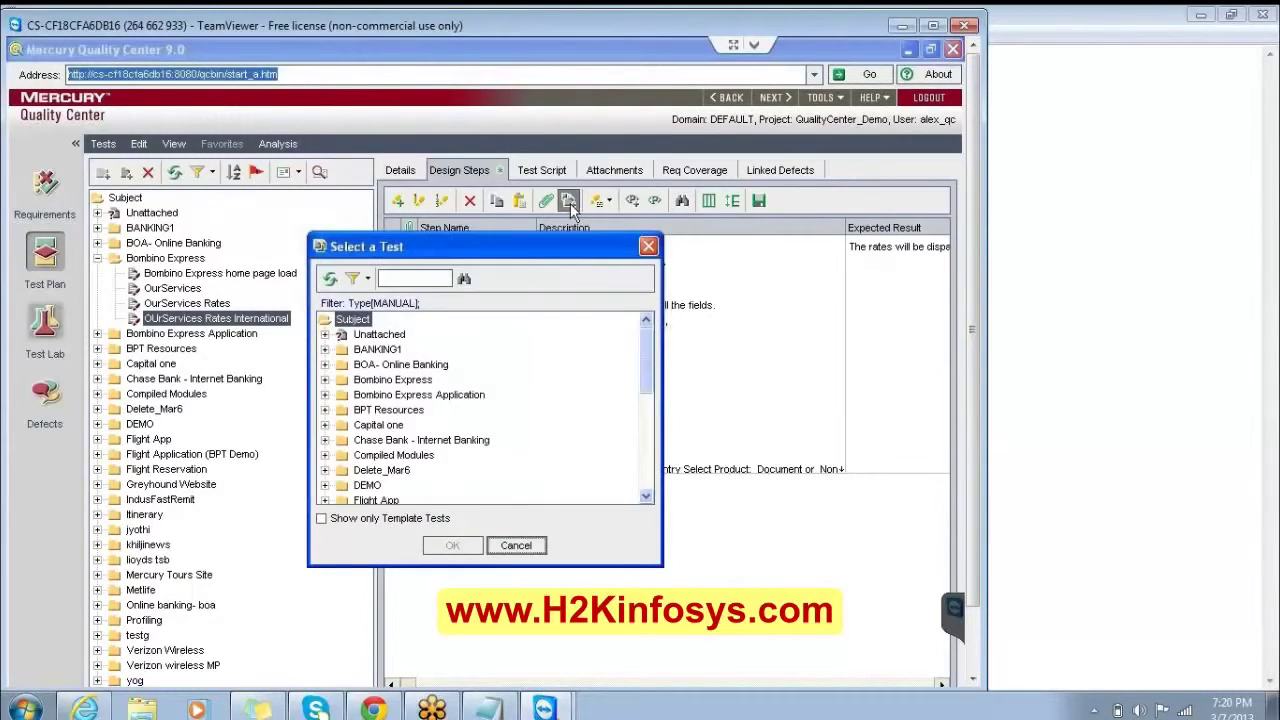
pyautogui.click(325, 380)
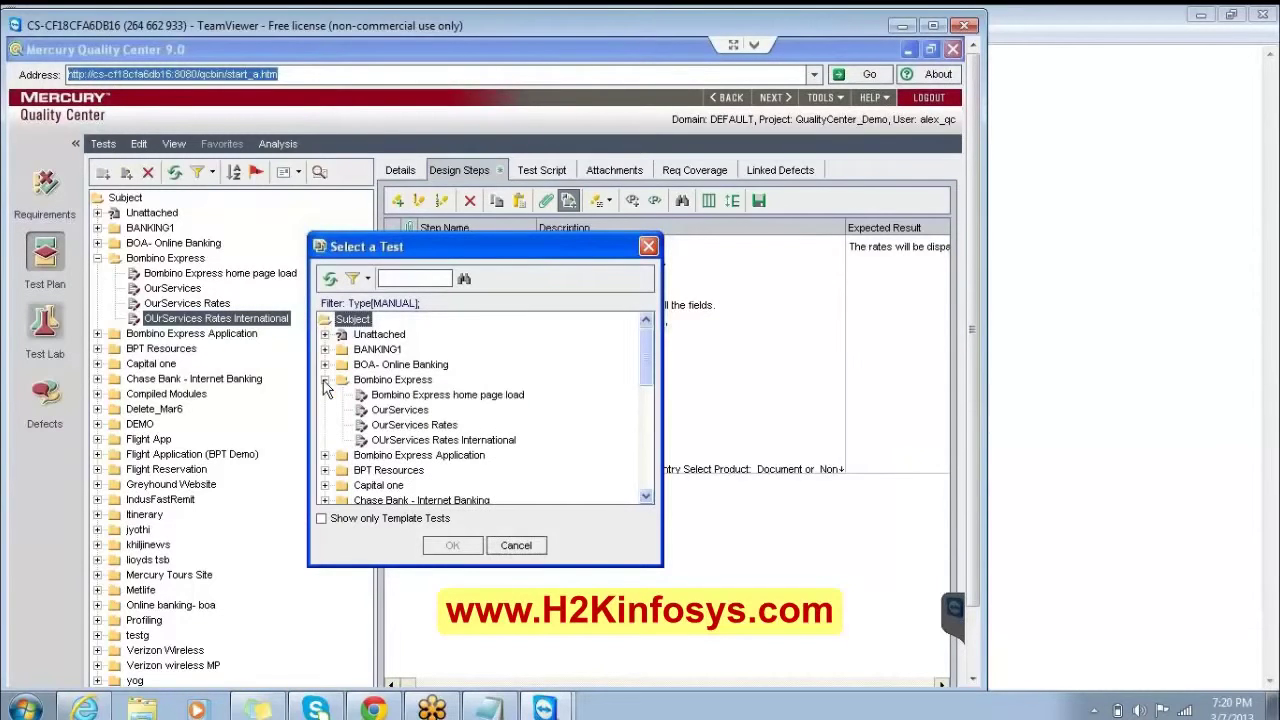
pyautogui.click(412, 427)
pyautogui.click(452, 545)
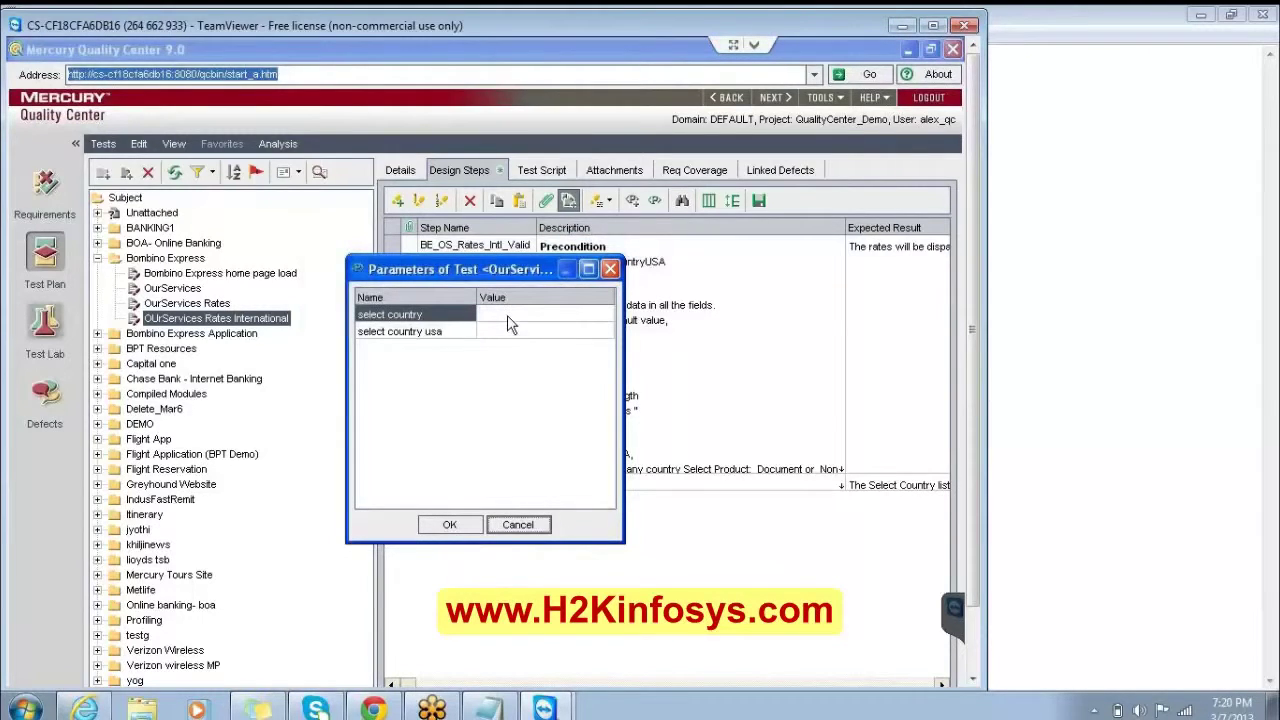
pyautogui.click(507, 315)
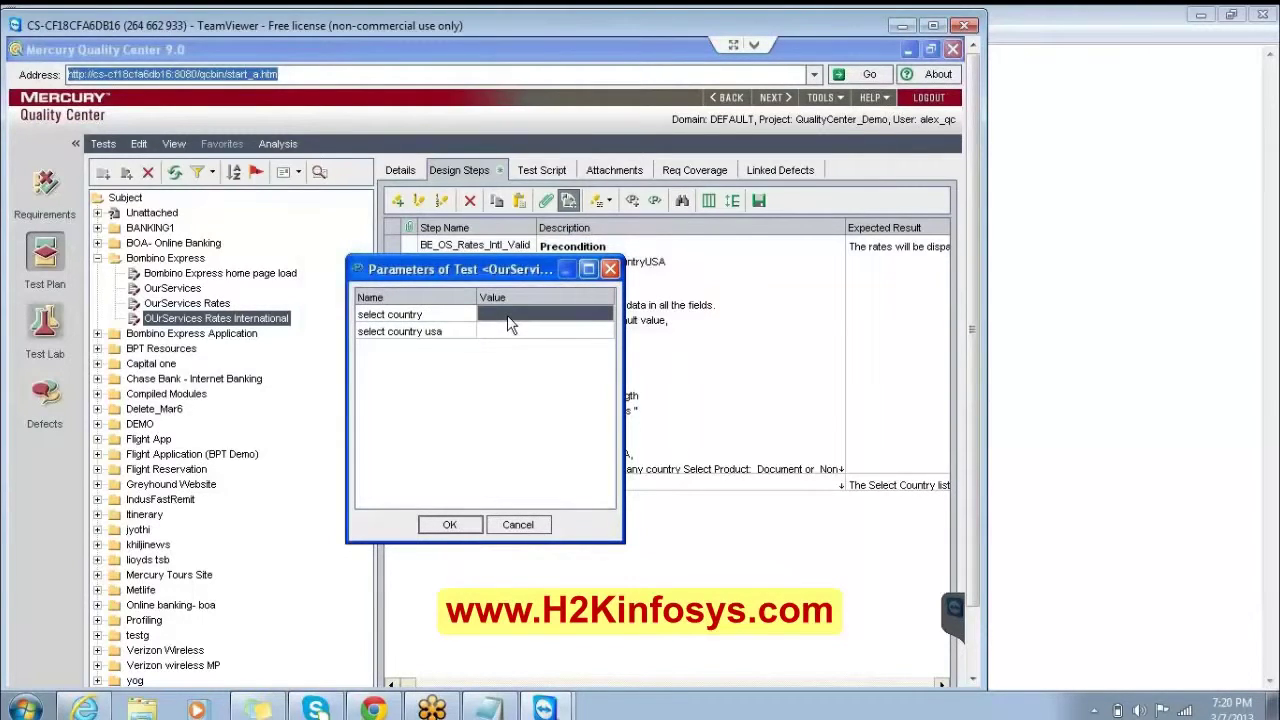
pyautogui.click(518, 524)
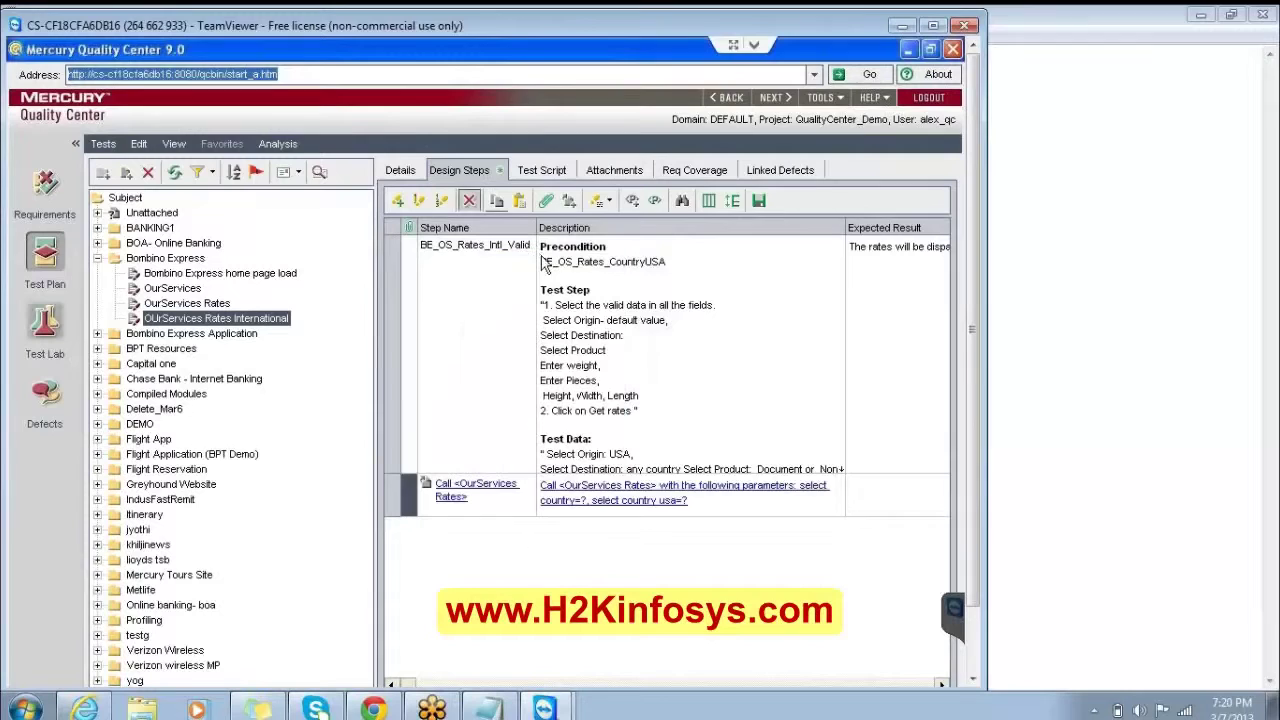
pyautogui.click(386, 484)
pyautogui.moveTo(384, 241); pyautogui.dragTo(384, 241)
# Delete the Precondition heading and its BE_OS_Rates_CountryUSA entry from the description of the BE_OS_Rates_Intl_Valid step.
pyautogui.click(442, 334)
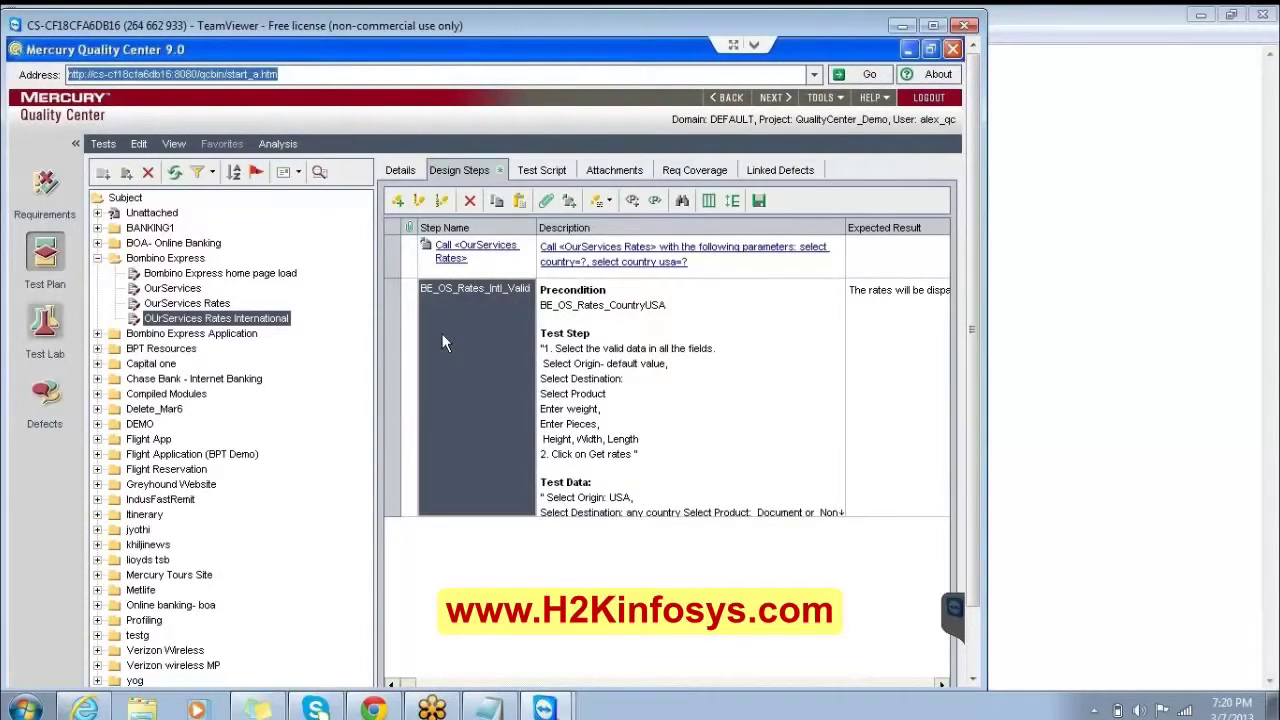
pyautogui.click(639, 310)
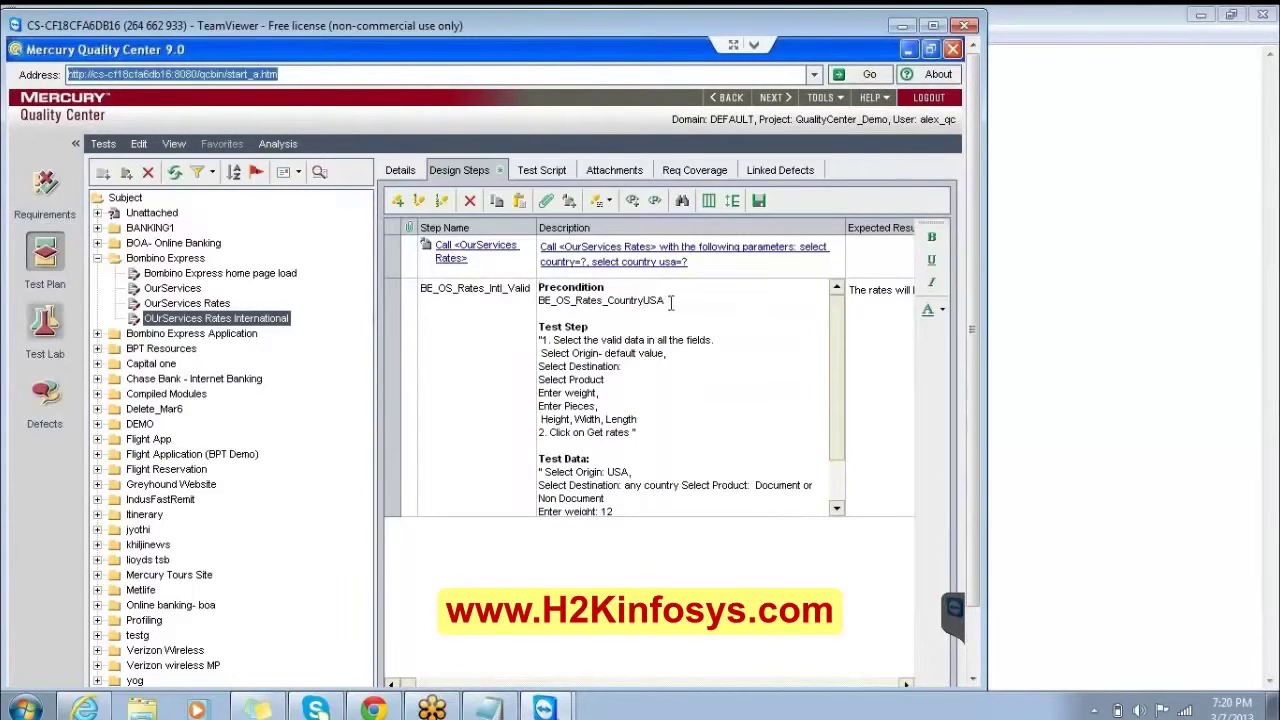
pyautogui.moveTo(664, 300); pyautogui.dragTo(512, 288)
pyautogui.press('Delete')
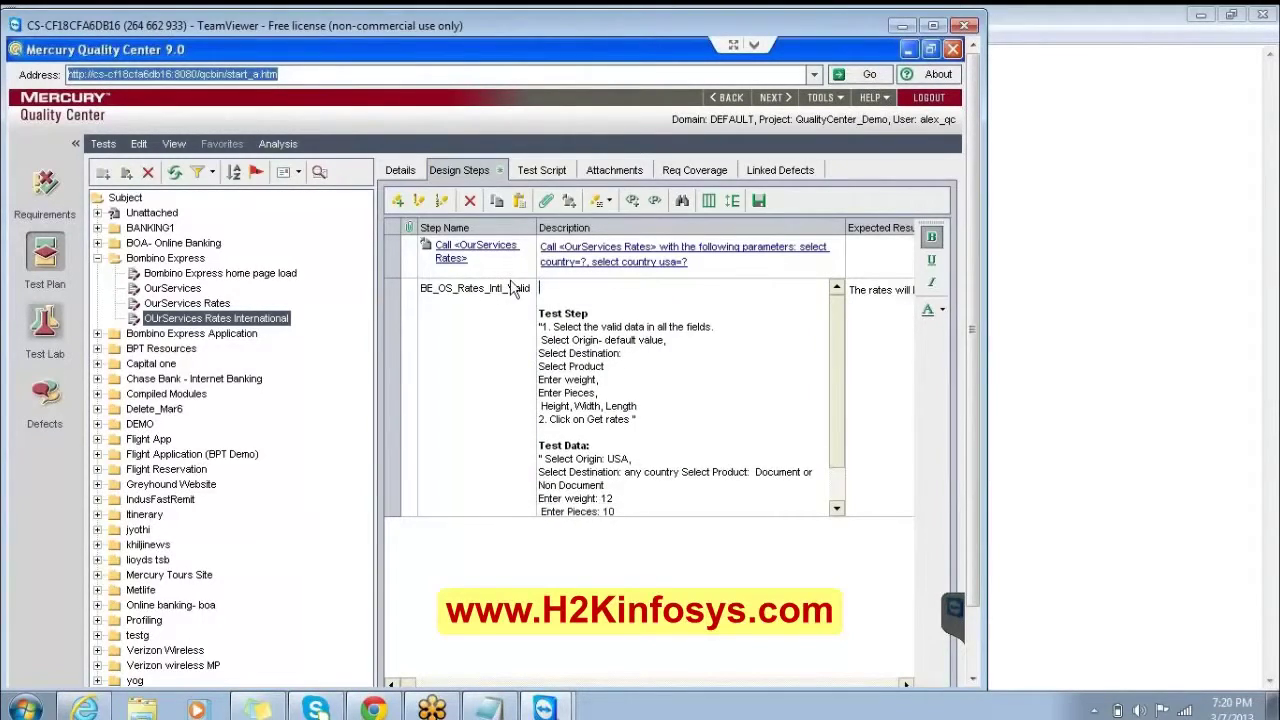
# Replace the Select Origin value in the test data of BE_OS_Rates_Intl_Valid with a parameter named Select Origin.
pyautogui.doubleClick(614, 458)
pyautogui.press('Delete')
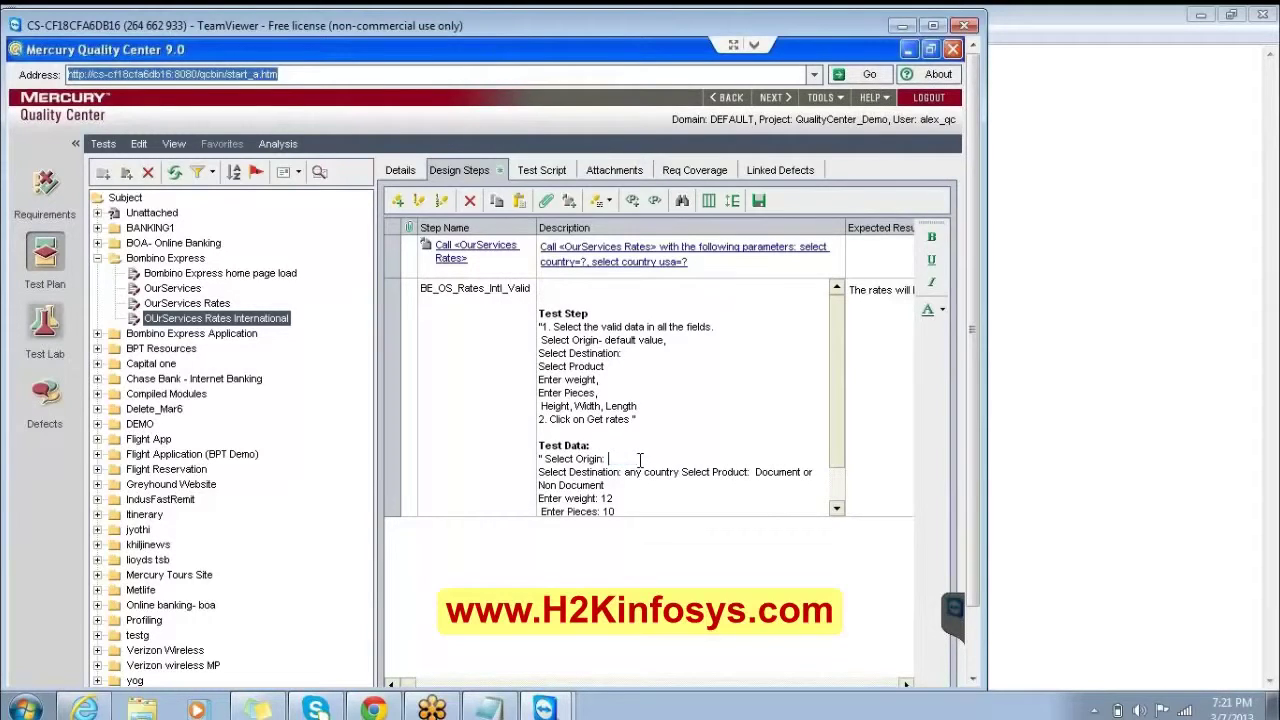
pyautogui.click(632, 201)
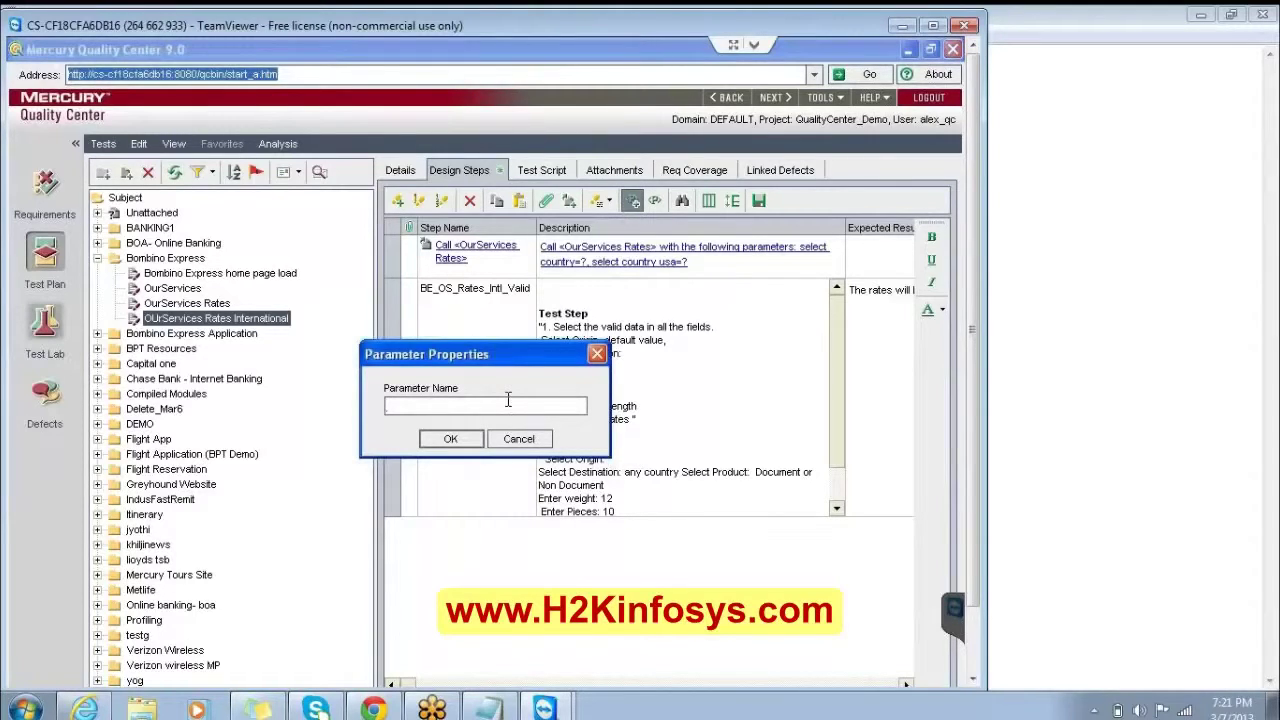
pyautogui.write('Select Origin')
pyautogui.click(466, 439)
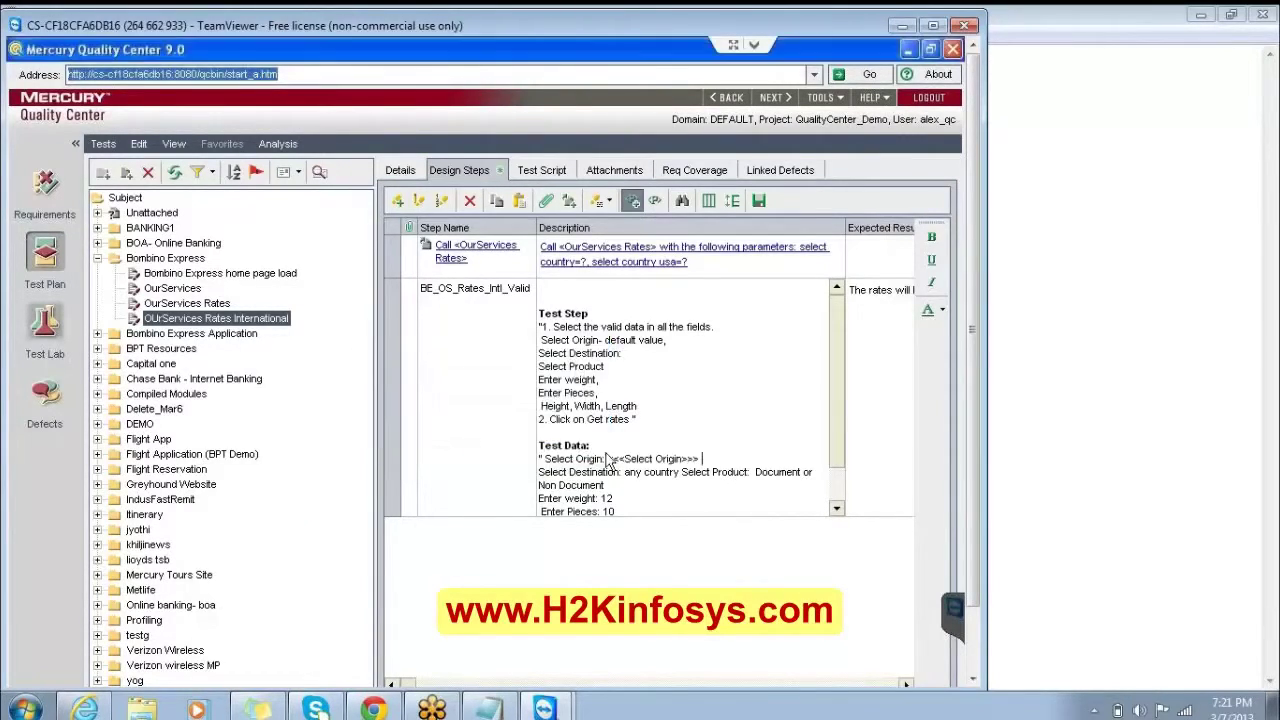
# Replace the destination value and the product text after it in the BE_OS_Rates_Intl_Valid test data with a parameter named Select Destination.
pyautogui.moveTo(624, 472); pyautogui.dragTo(792, 484)
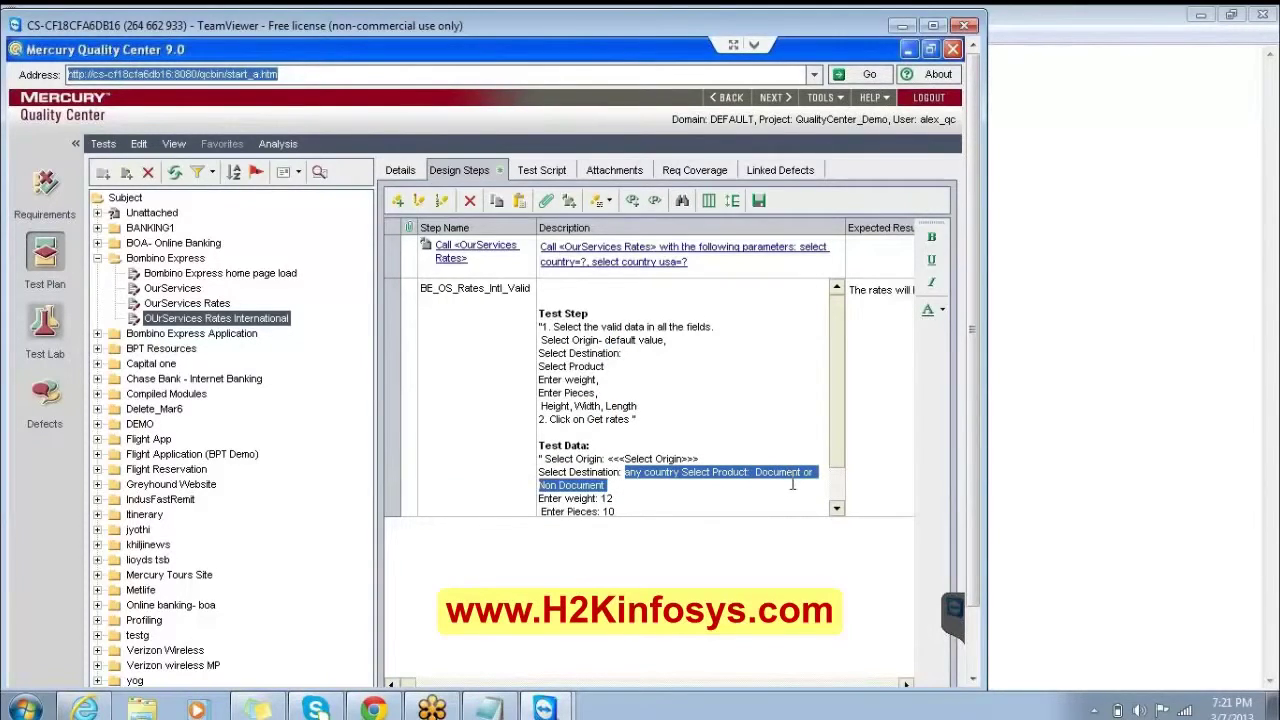
pyautogui.press('Delete')
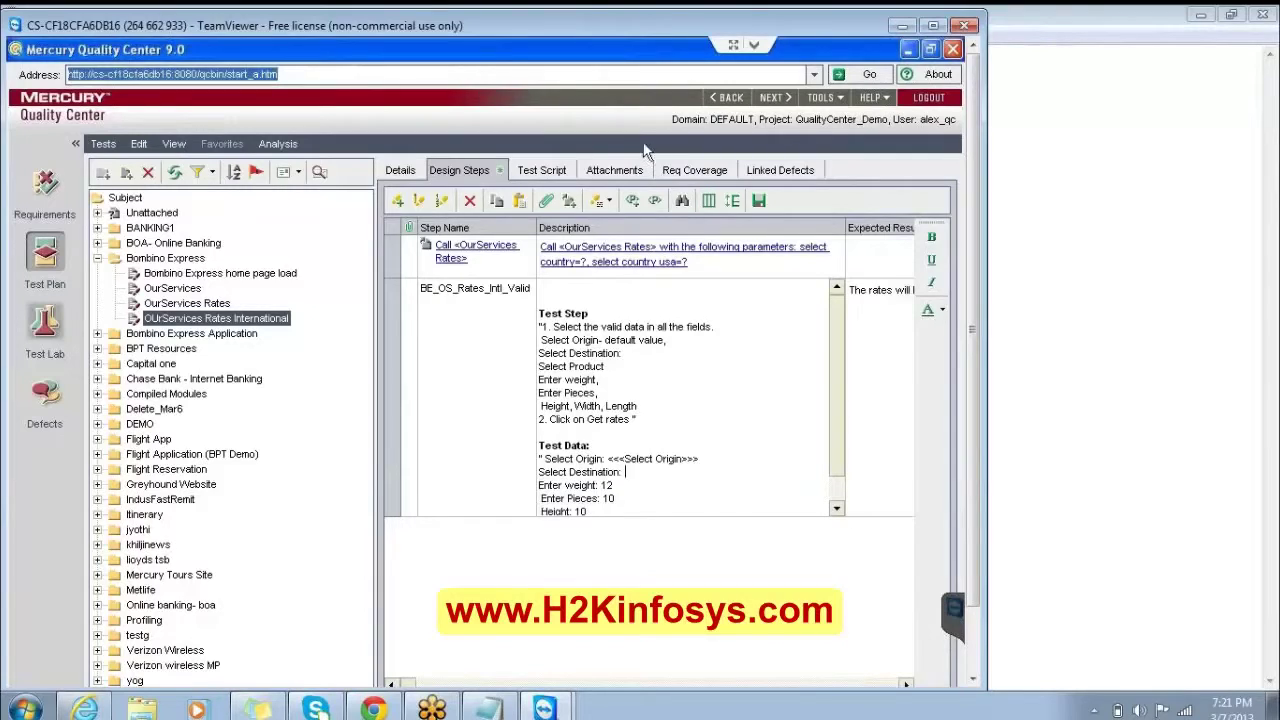
pyautogui.click(632, 200)
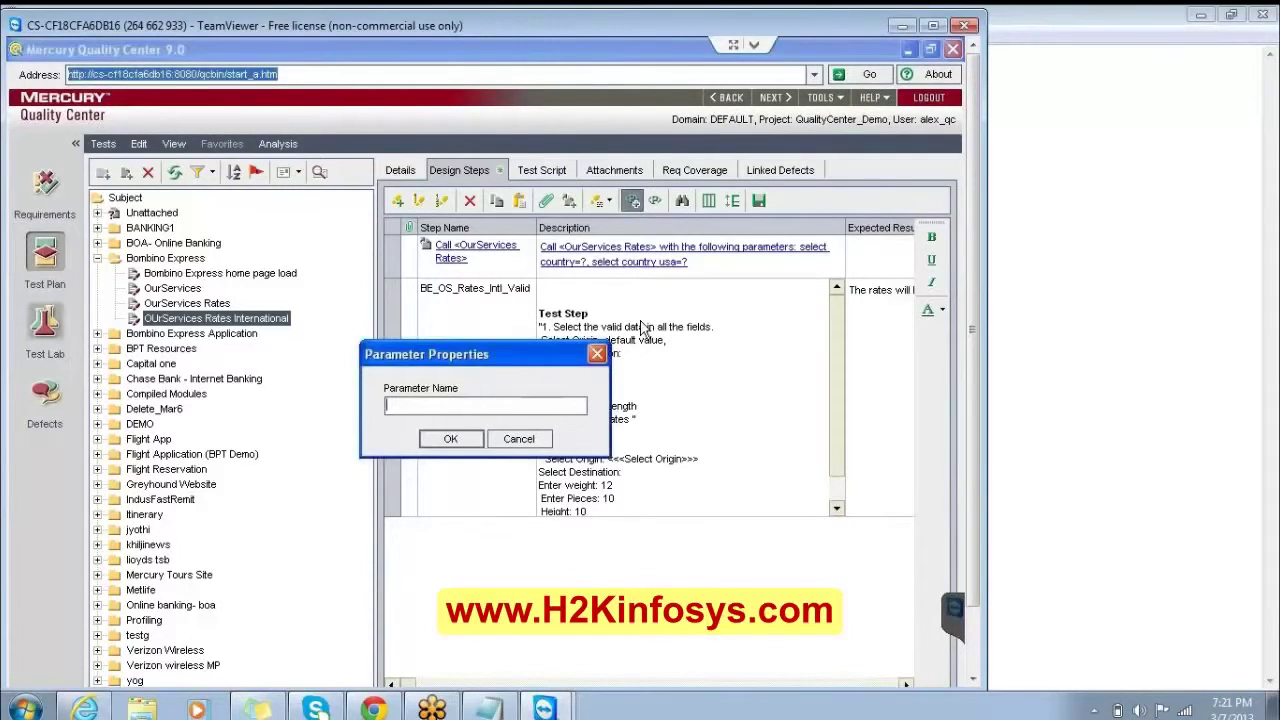
pyautogui.write('Select Destin')
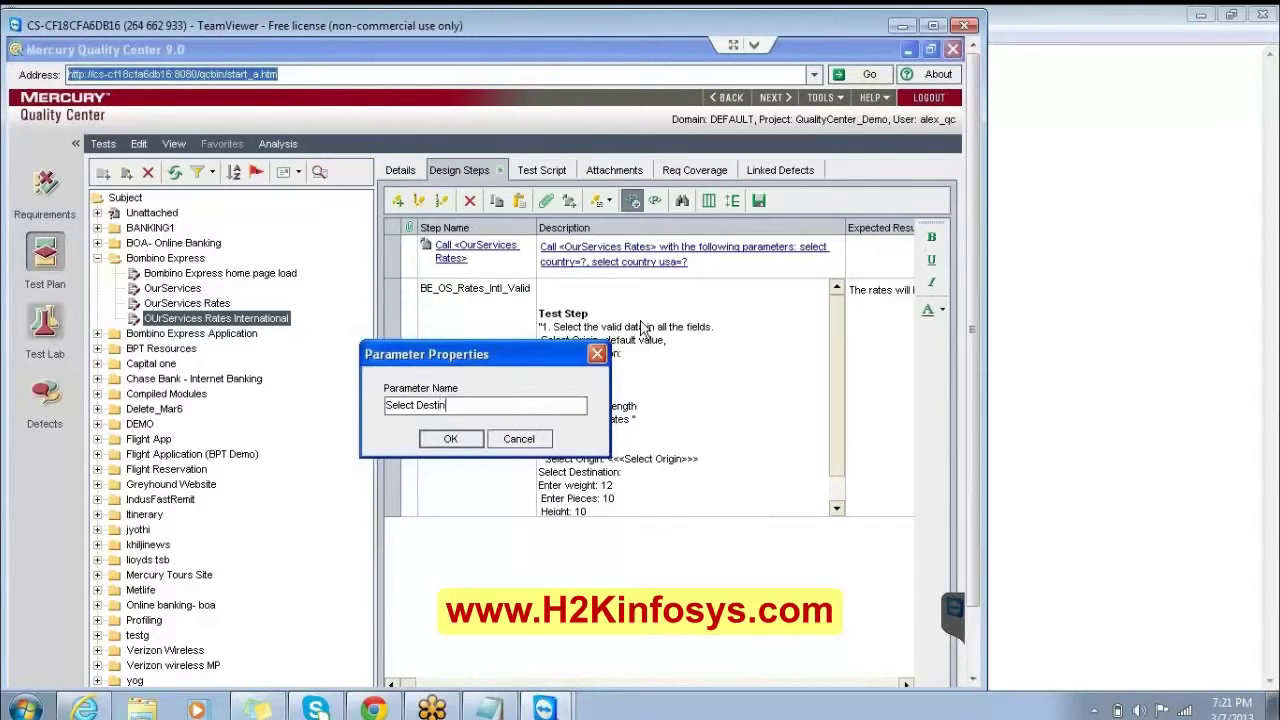
pyautogui.write('ation')
pyautogui.click(452, 439)
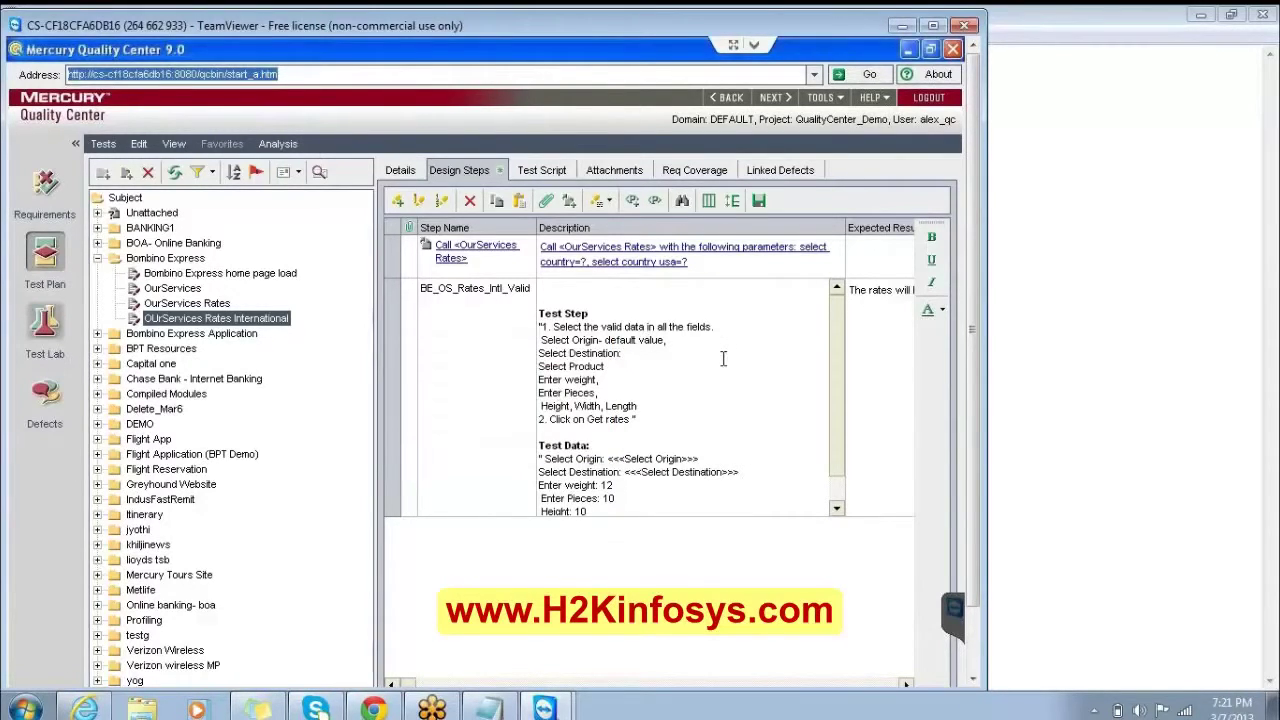
pyautogui.click(836, 508)
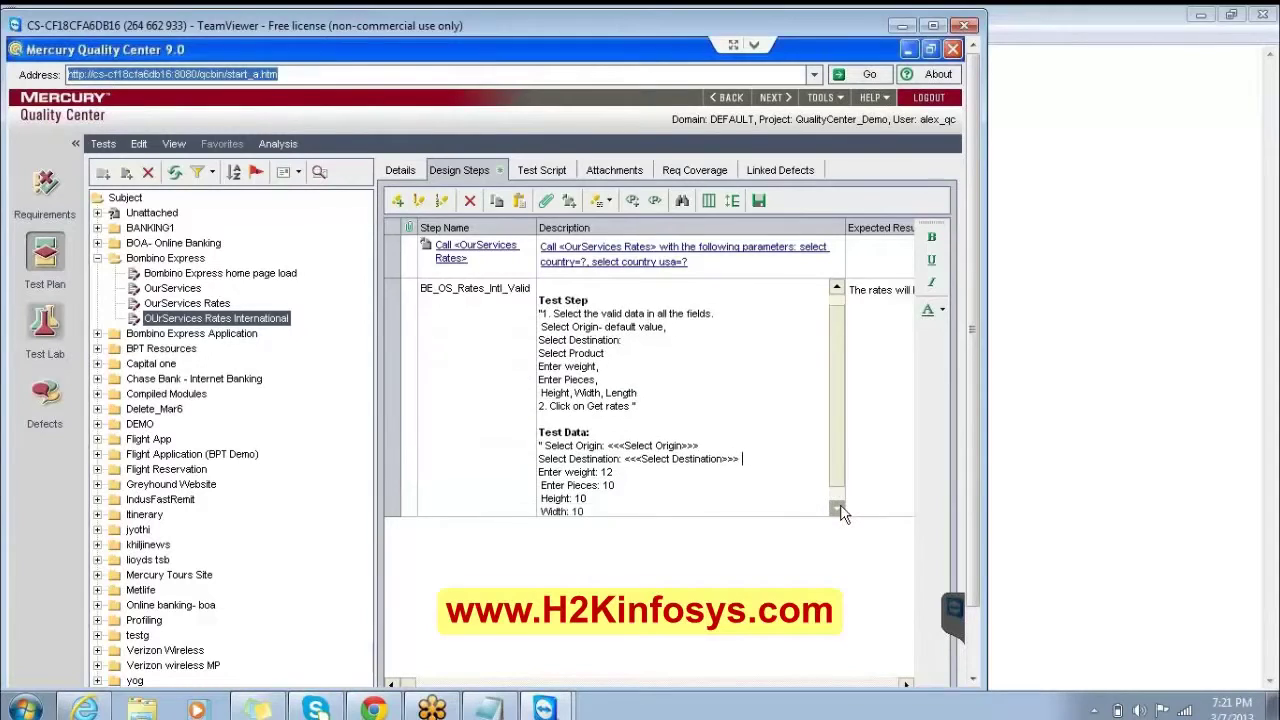
pyautogui.click(836, 508)
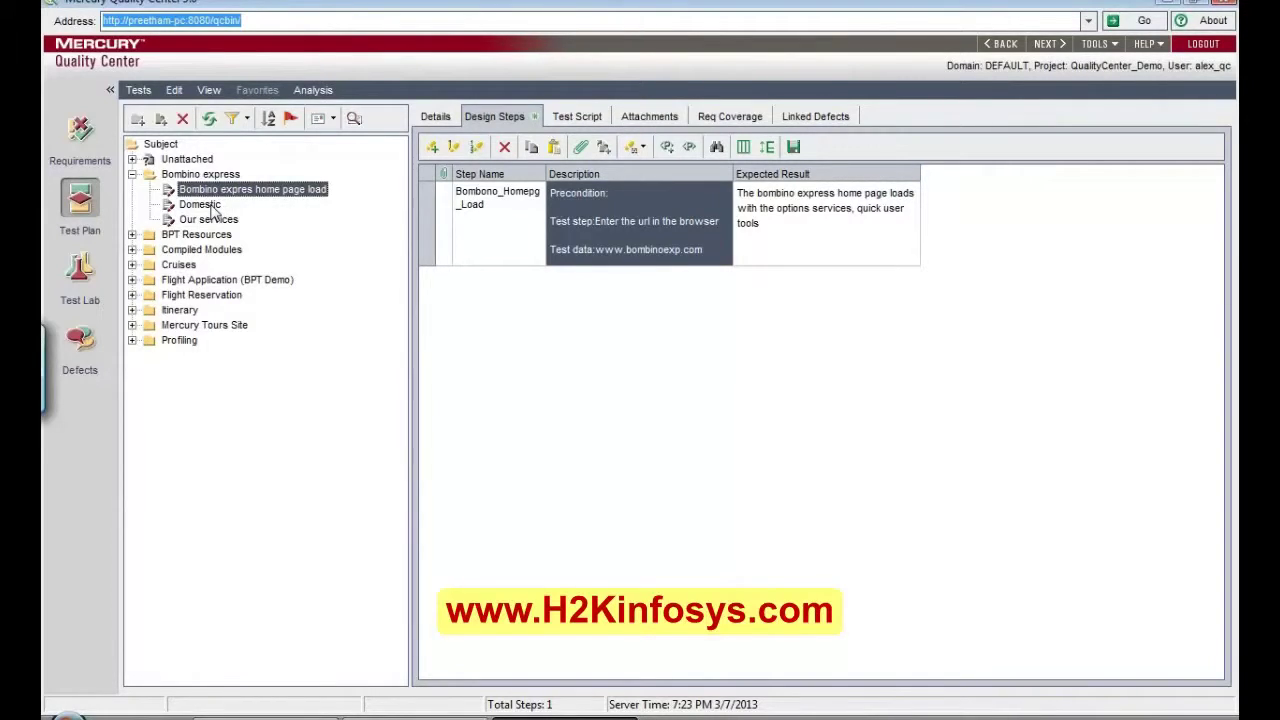
# Examine the design steps of the Domestic and Our services tests and follow the call to the home page load test.
pyautogui.click(205, 205)
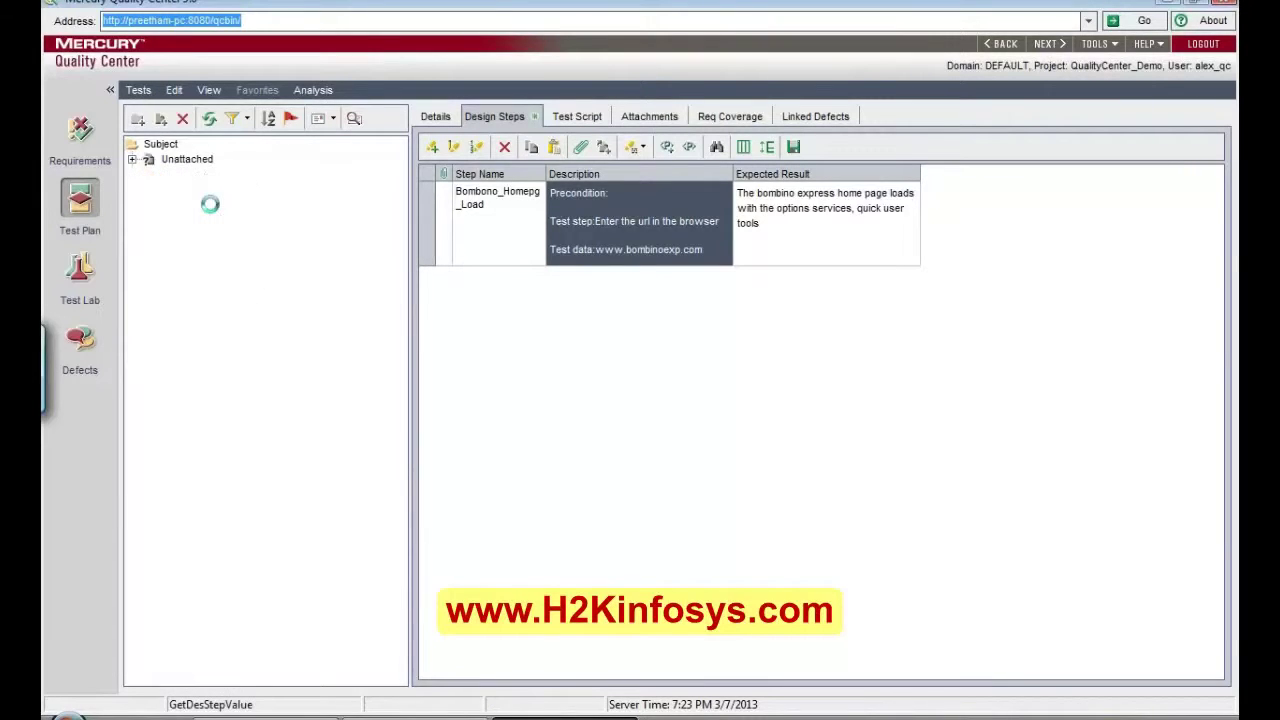
pyautogui.rightClick(213, 212)
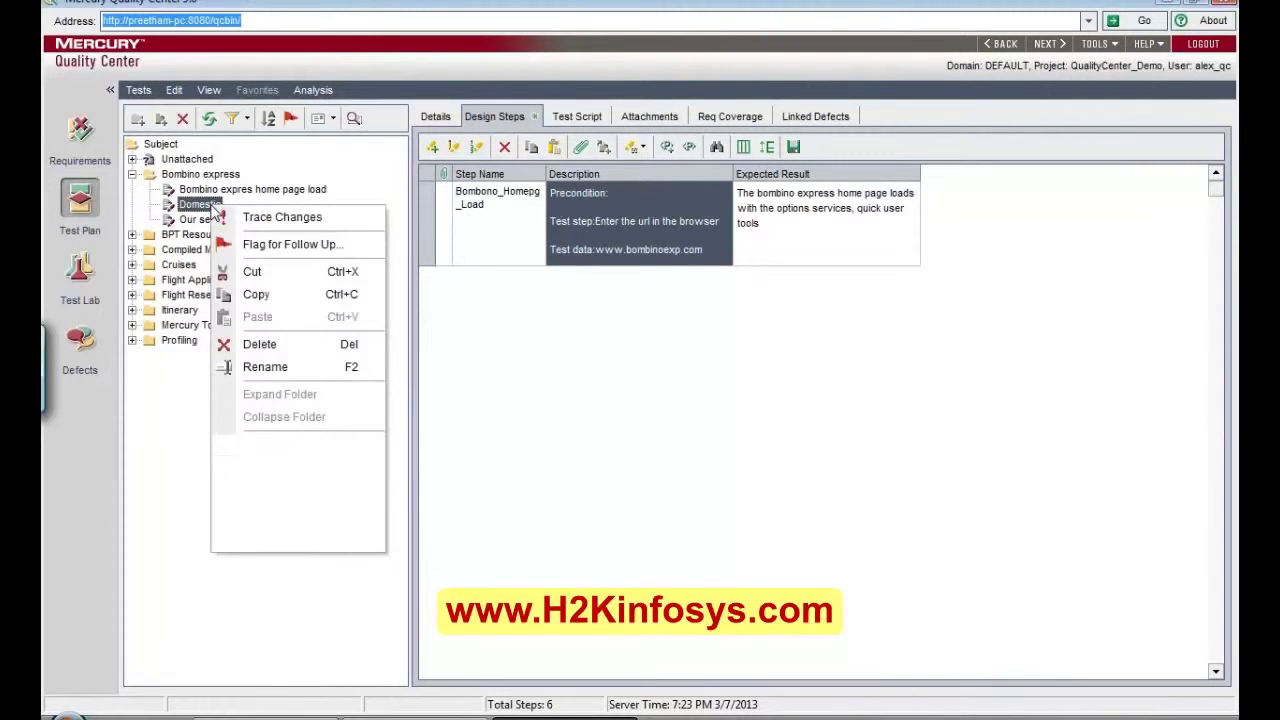
pyautogui.press('Escape')
pyautogui.click(200, 219)
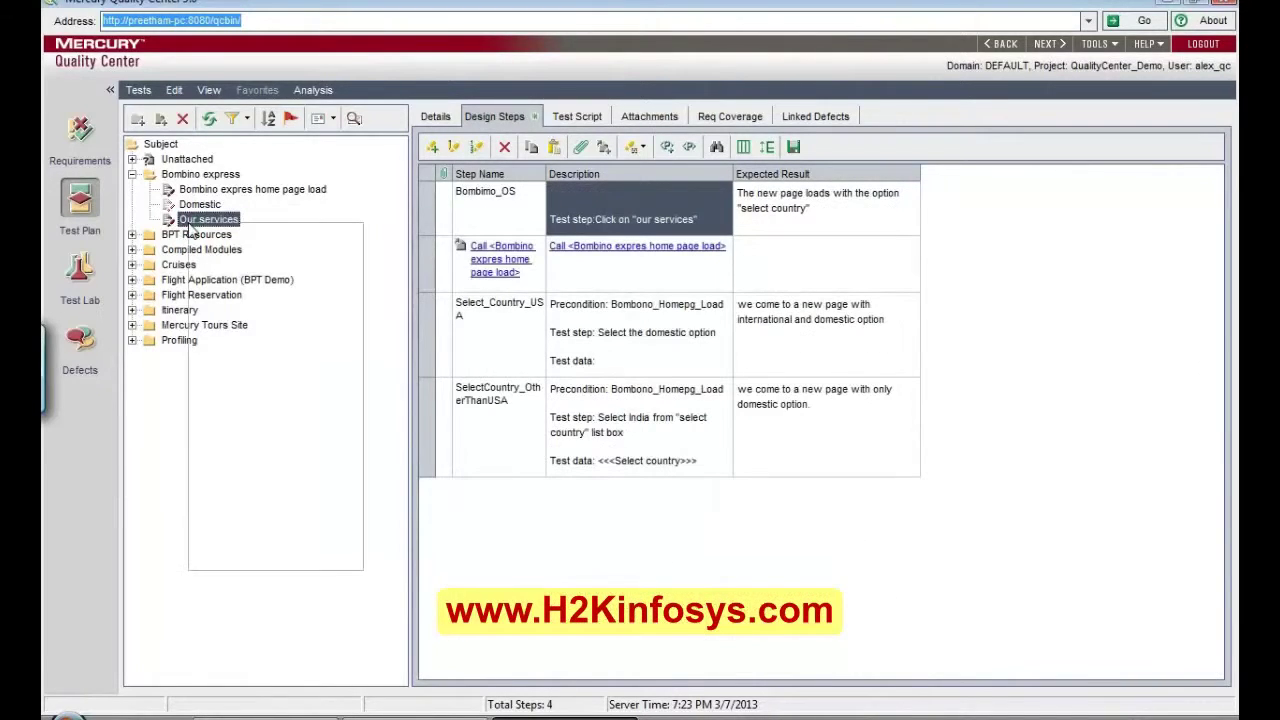
pyautogui.click(252, 216)
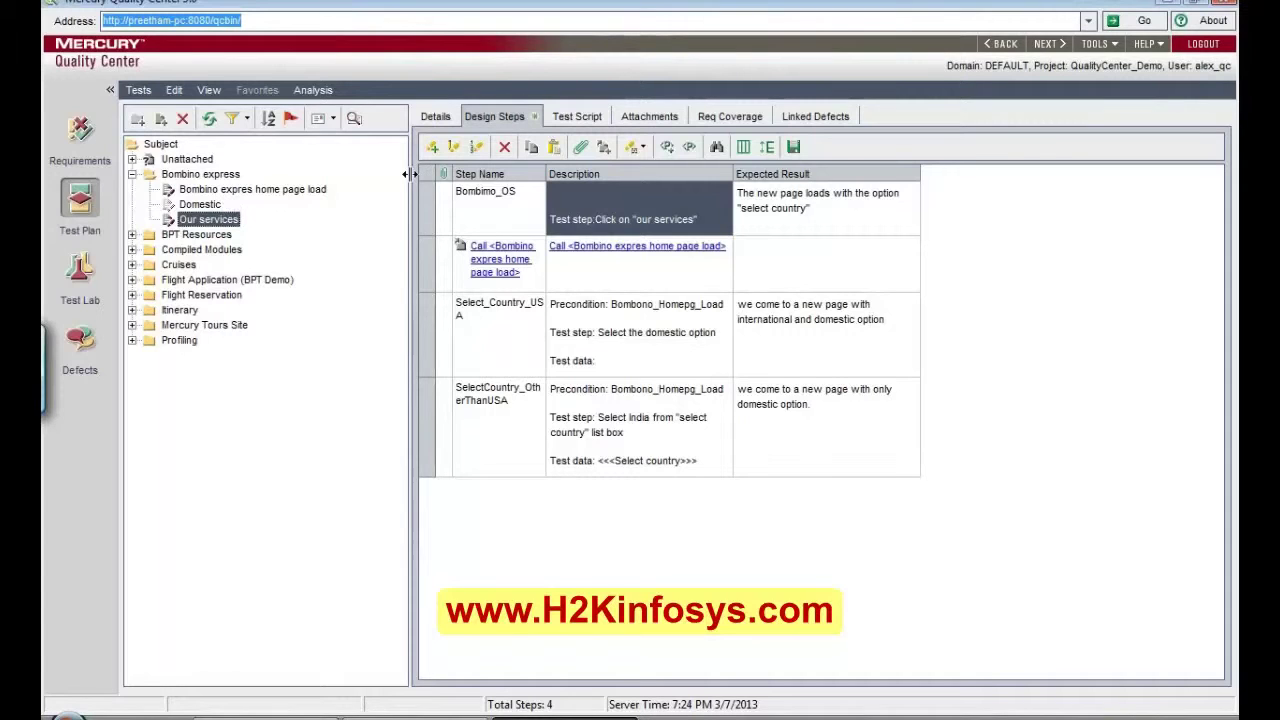
pyautogui.click(591, 272)
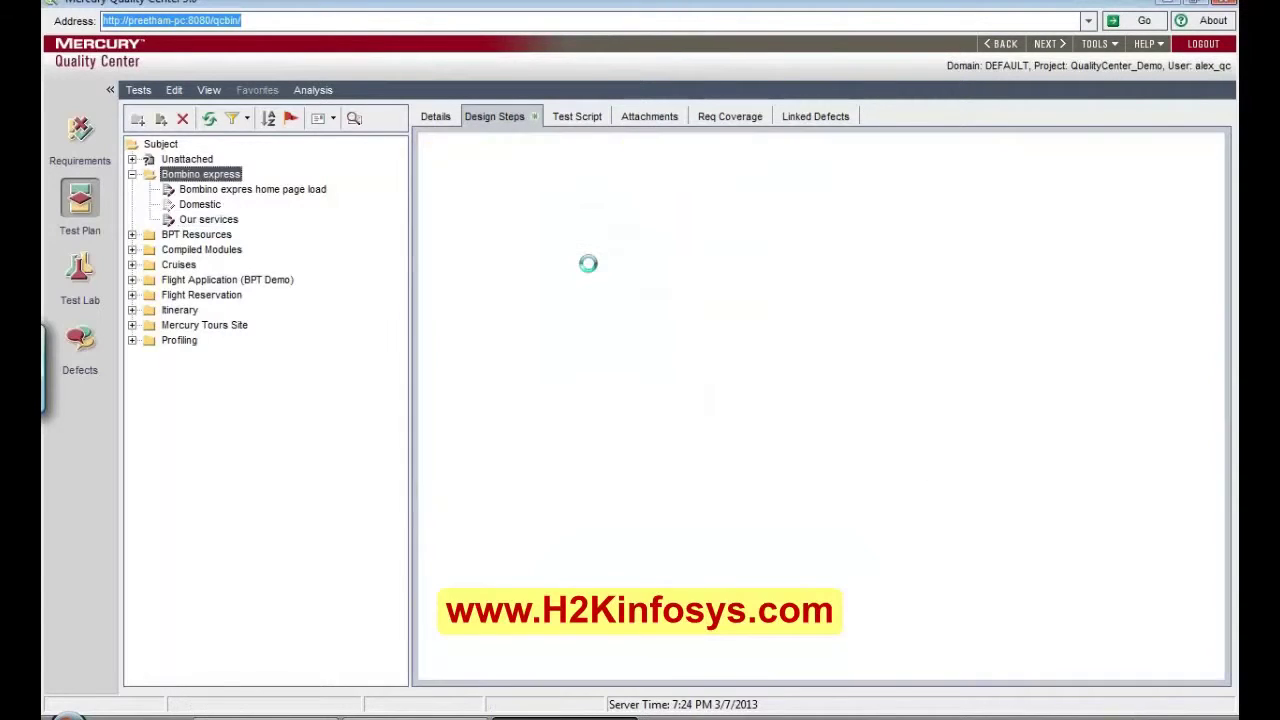
pyautogui.click(200, 219)
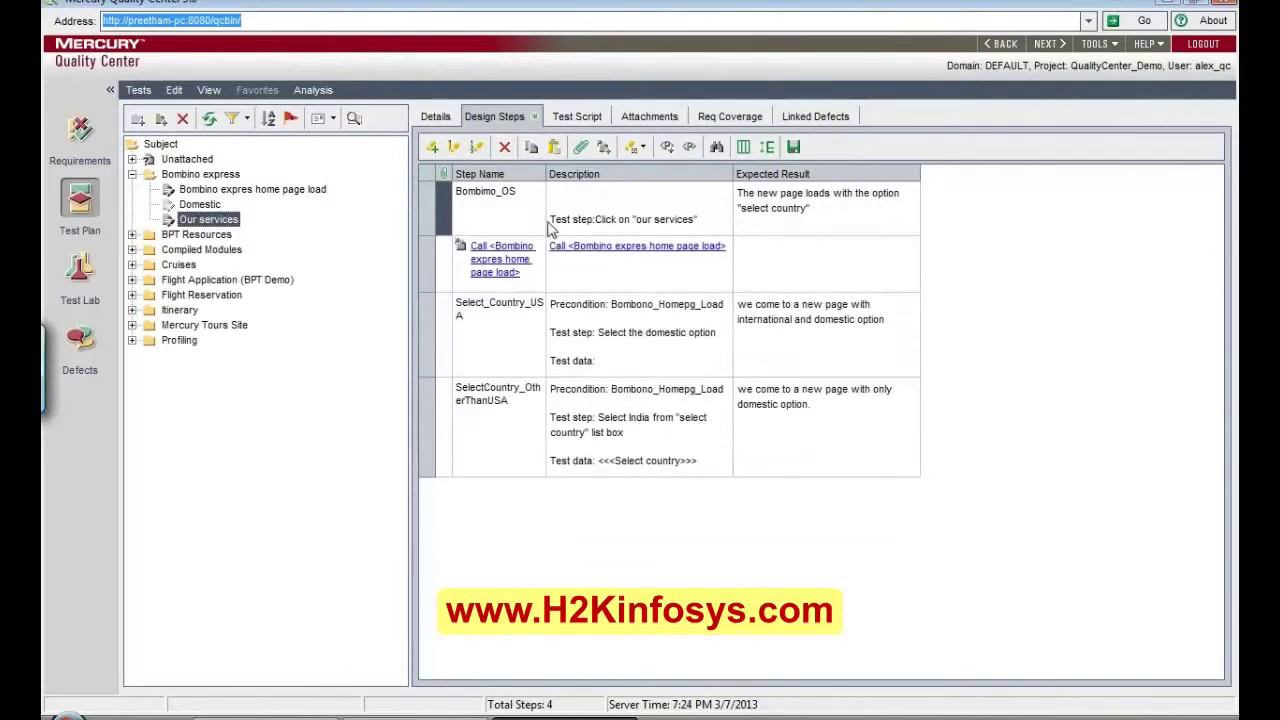
pyautogui.click(512, 262)
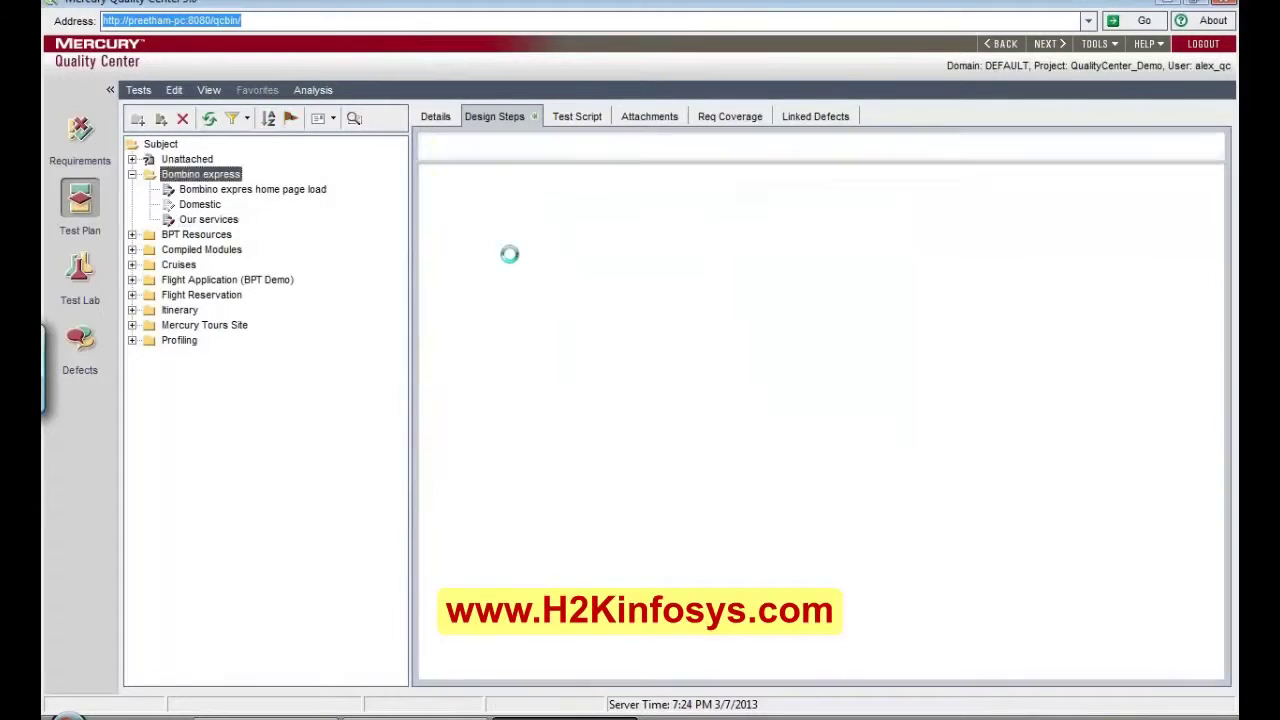
pyautogui.click(218, 205)
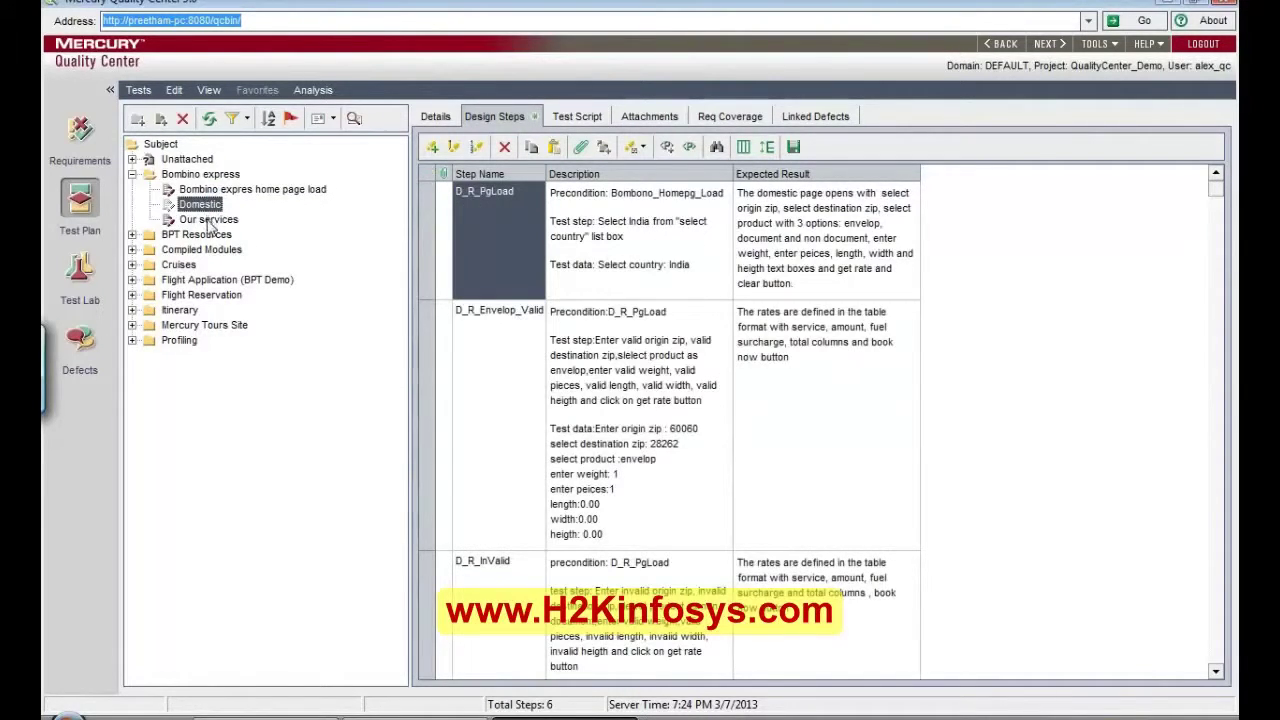
pyautogui.click(209, 220)
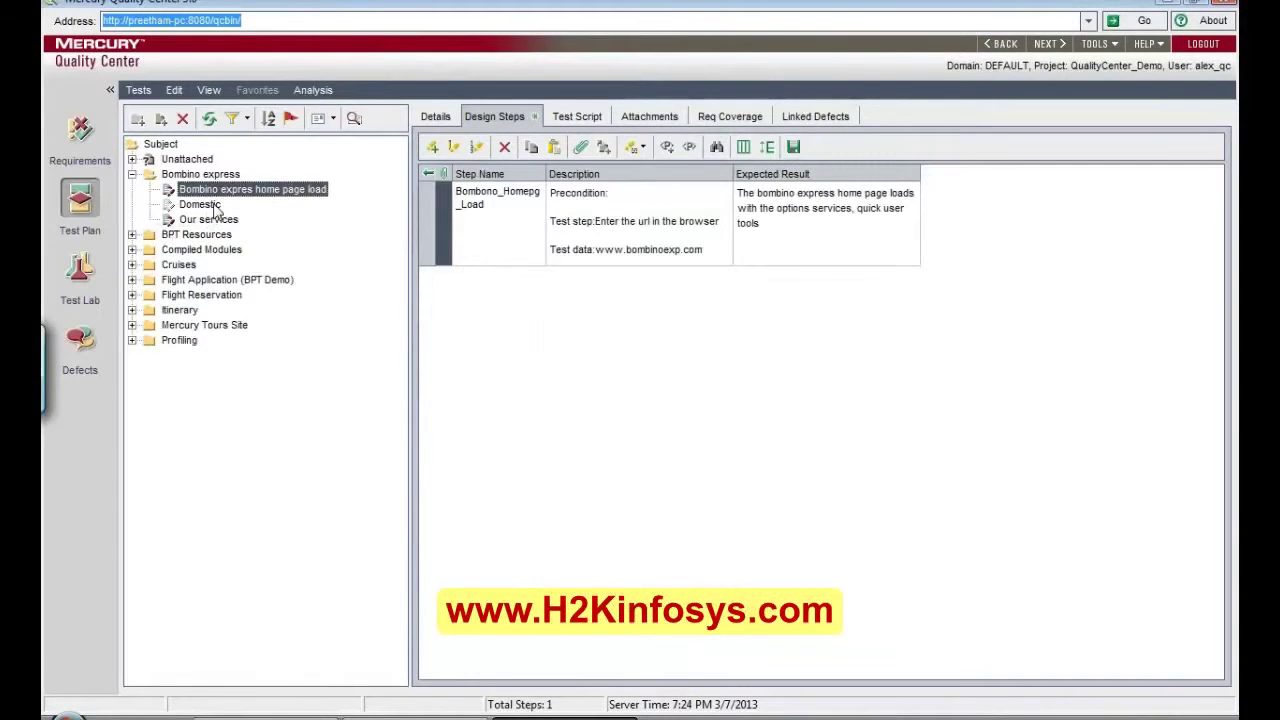
# Move the call to Bombino expres home page load above the Bombimo_OS step in the Our services test.
pyautogui.click(210, 220)
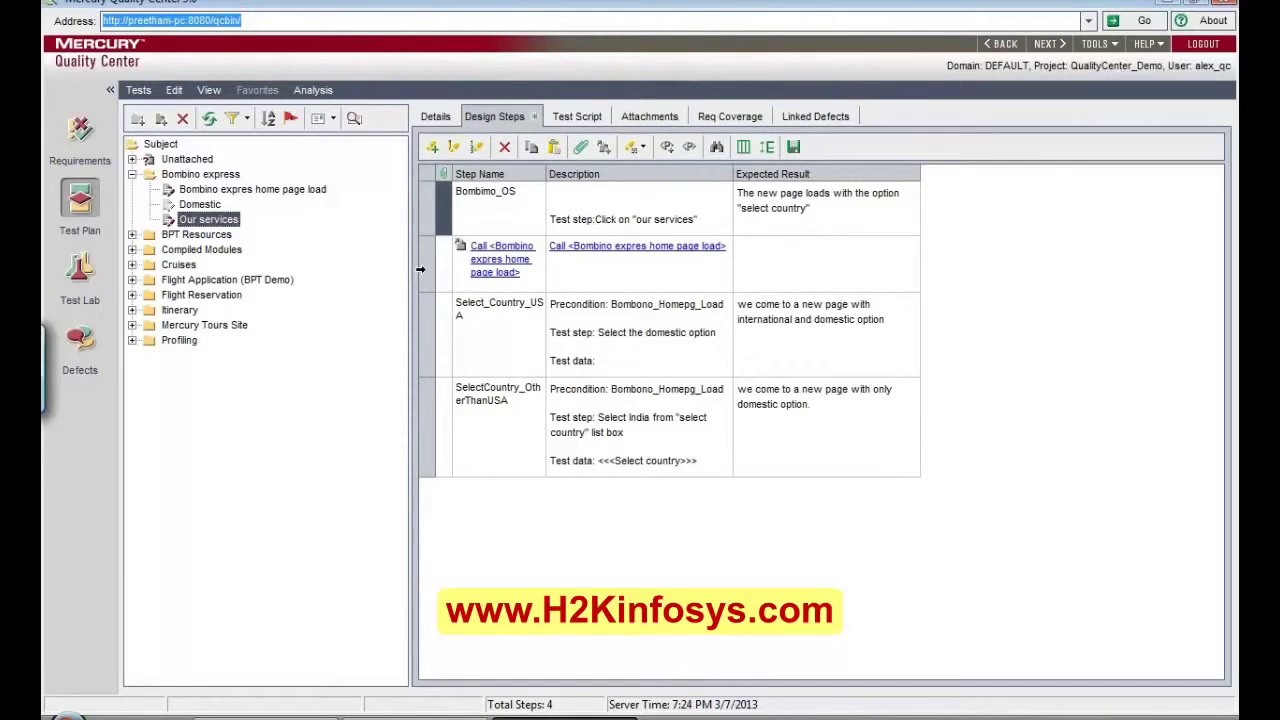
pyautogui.moveTo(420, 268); pyautogui.dragTo(420, 213)
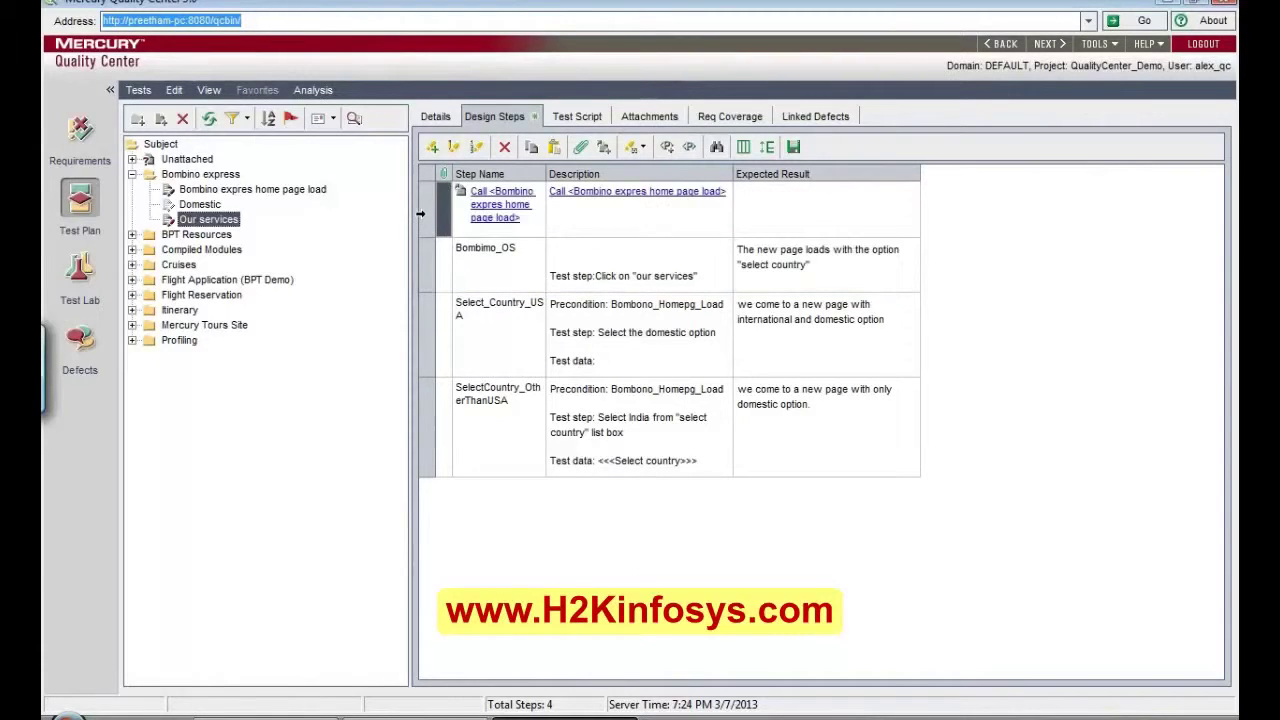
# Compare the preconditions in the Domestic test's design steps with the reordered steps of the Our services test.
pyautogui.click(200, 204)
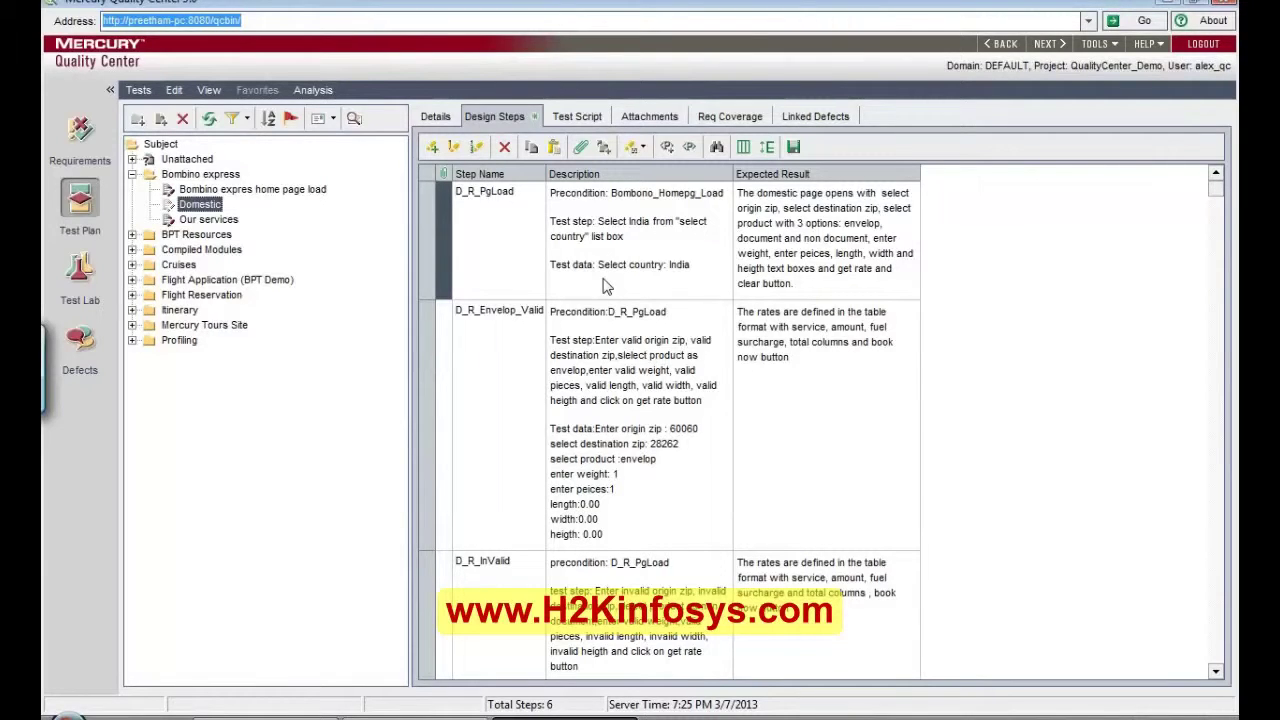
pyautogui.click(210, 219)
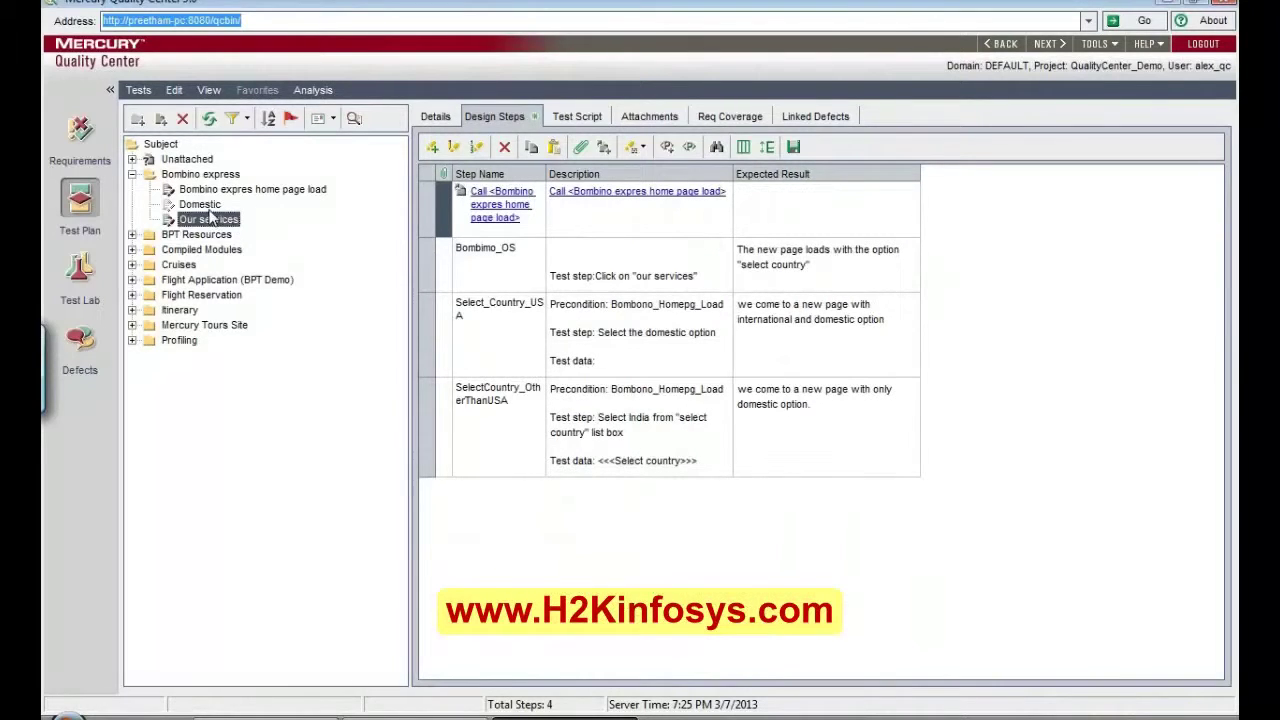
pyautogui.click(208, 208)
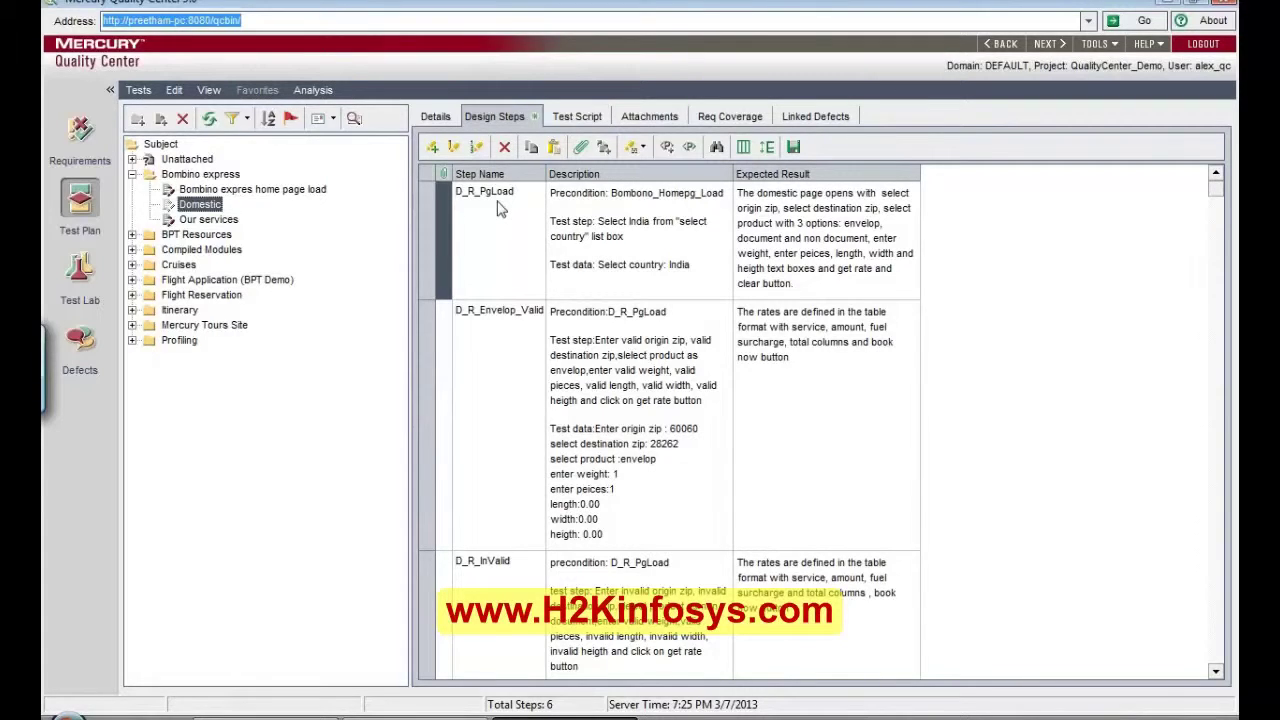
pyautogui.click(237, 222)
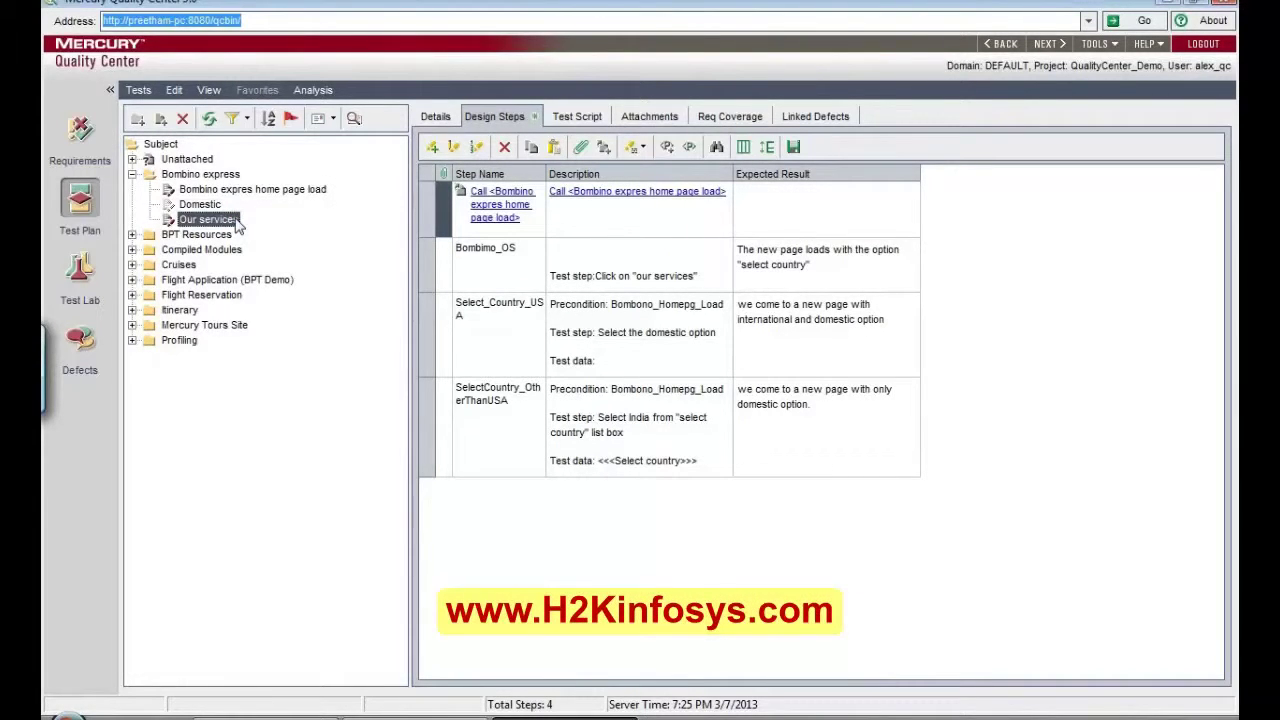
pyautogui.click(207, 209)
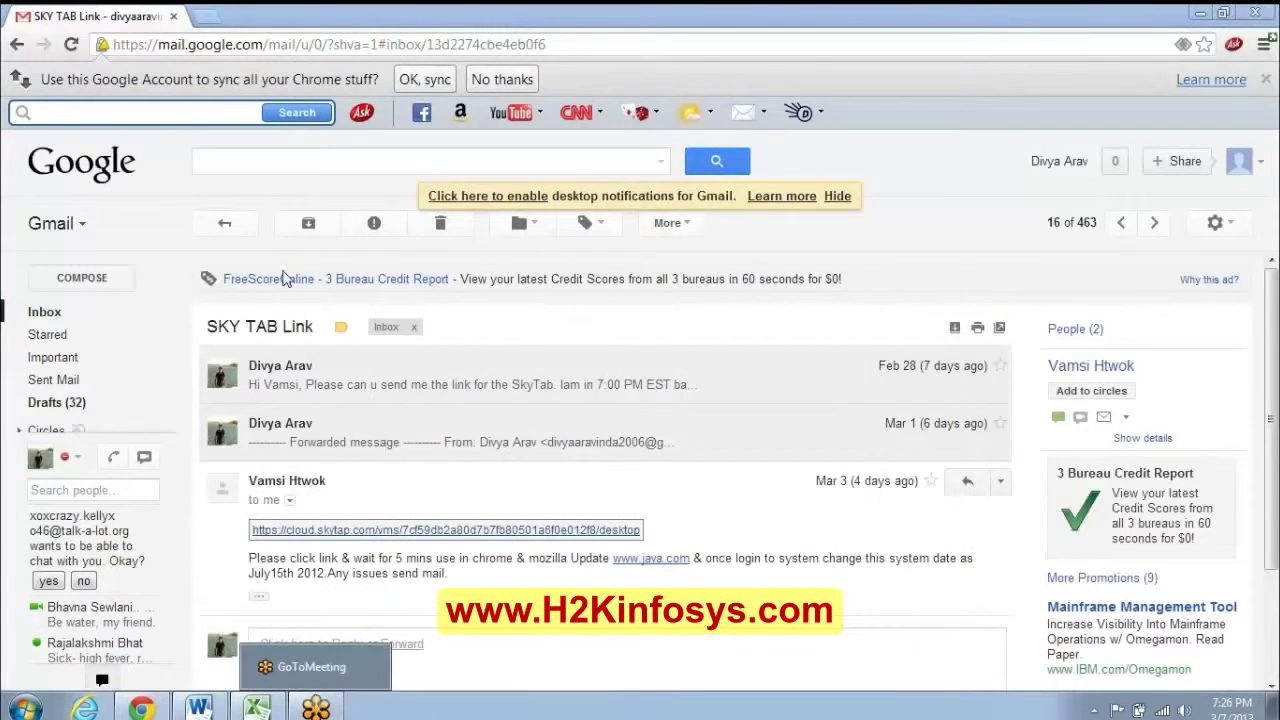
# Open the QC- 9 Student 3 virtual machine through the e-mailed Skytap link and try to log in to the QualityCenter_Demo project.
pyautogui.click(370, 533)
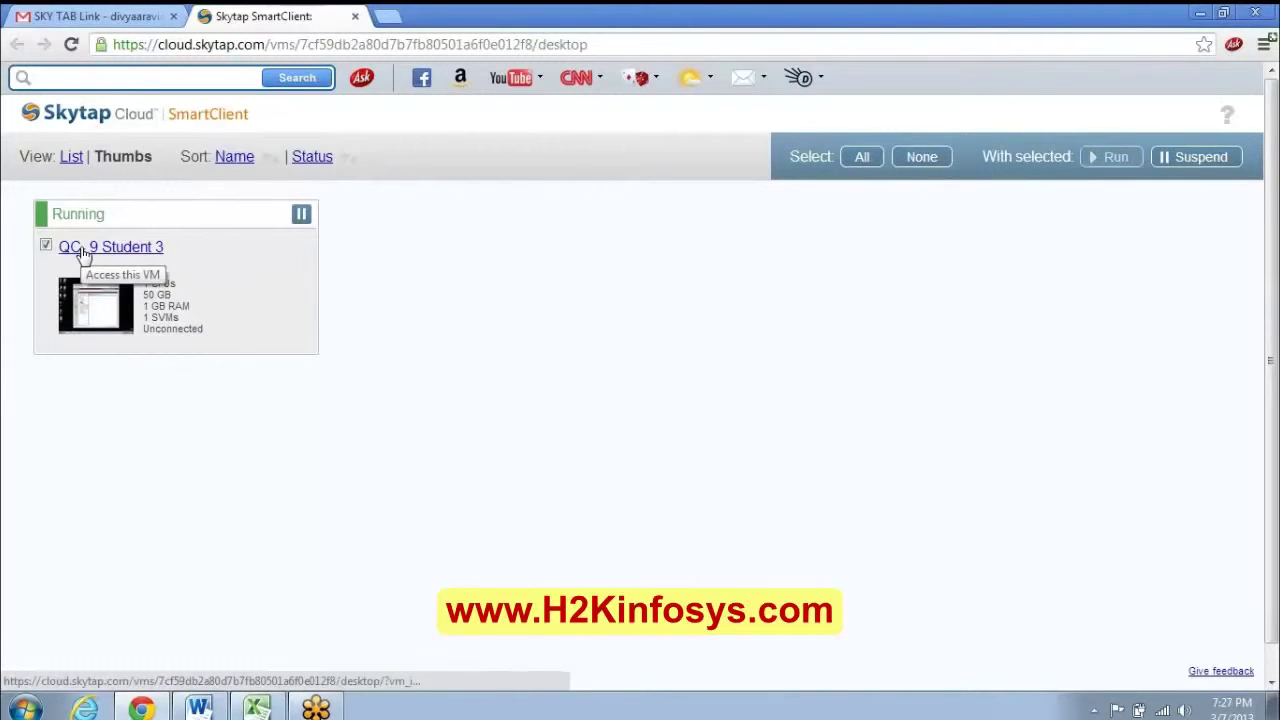
pyautogui.click(103, 327)
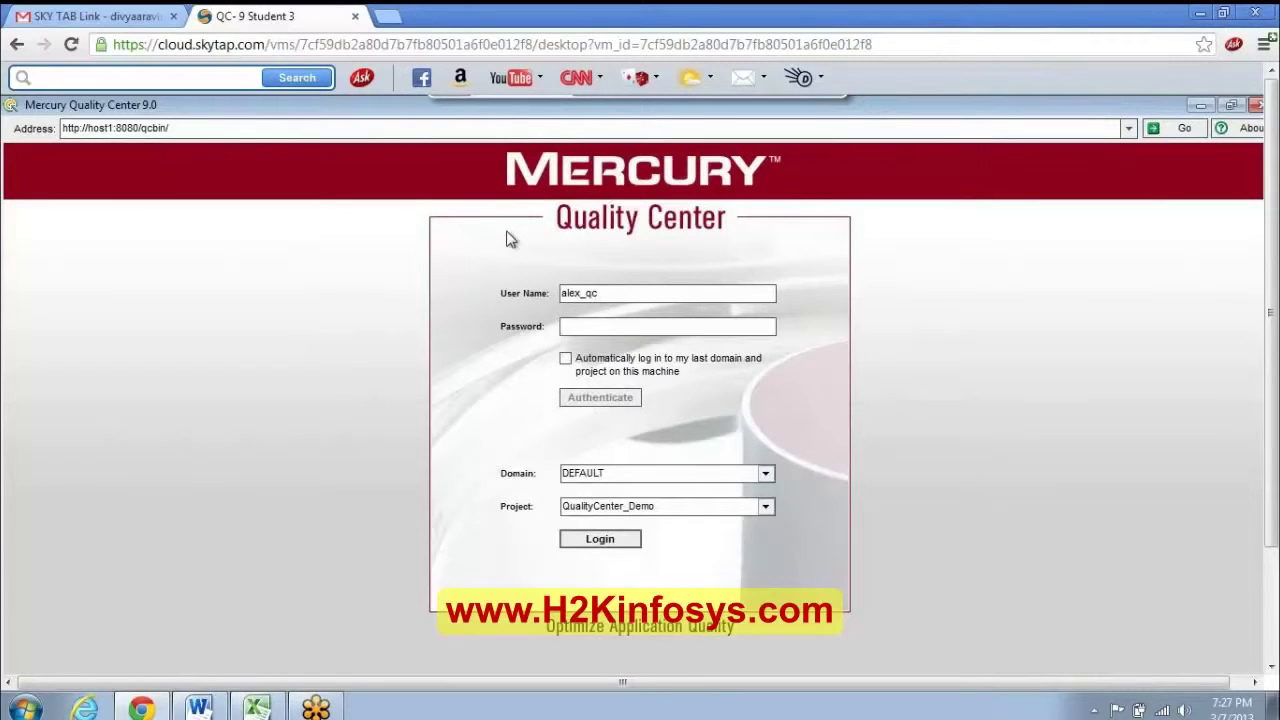
pyautogui.click(604, 541)
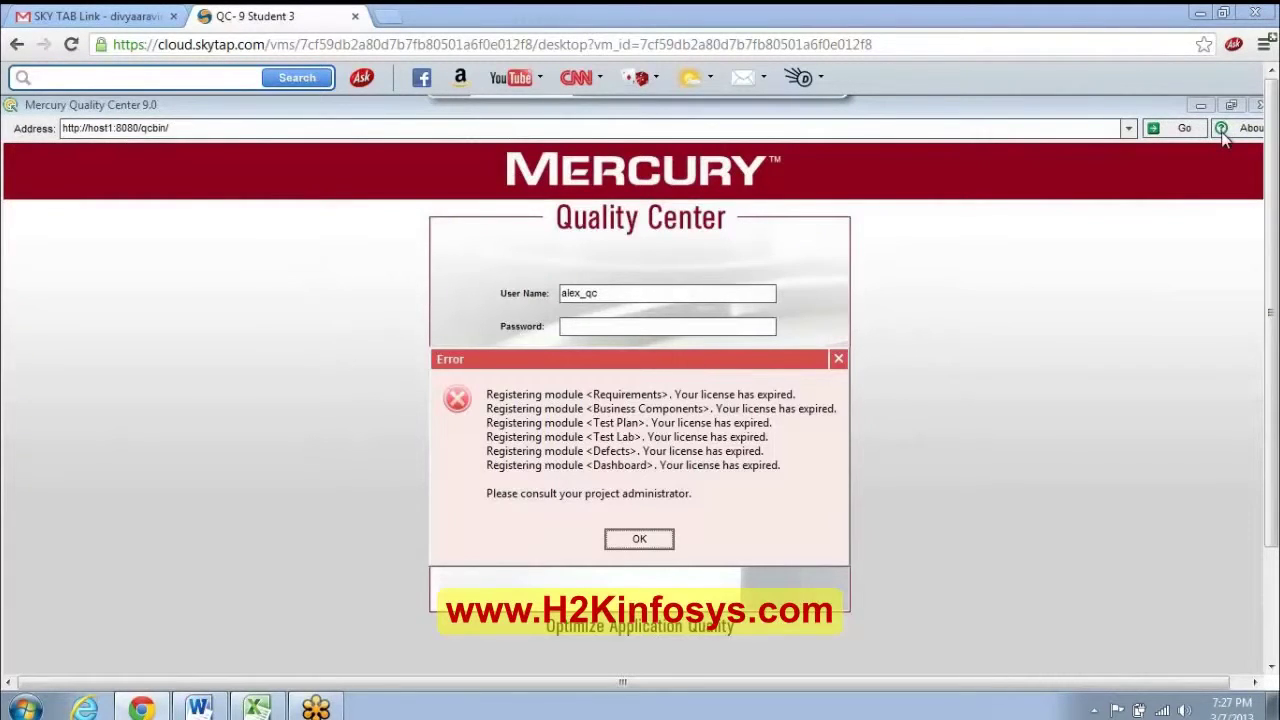
# Set the system date of the QC- 9 Student 3 virtual machine to July 15, 2012.
pyautogui.click(1273, 385)
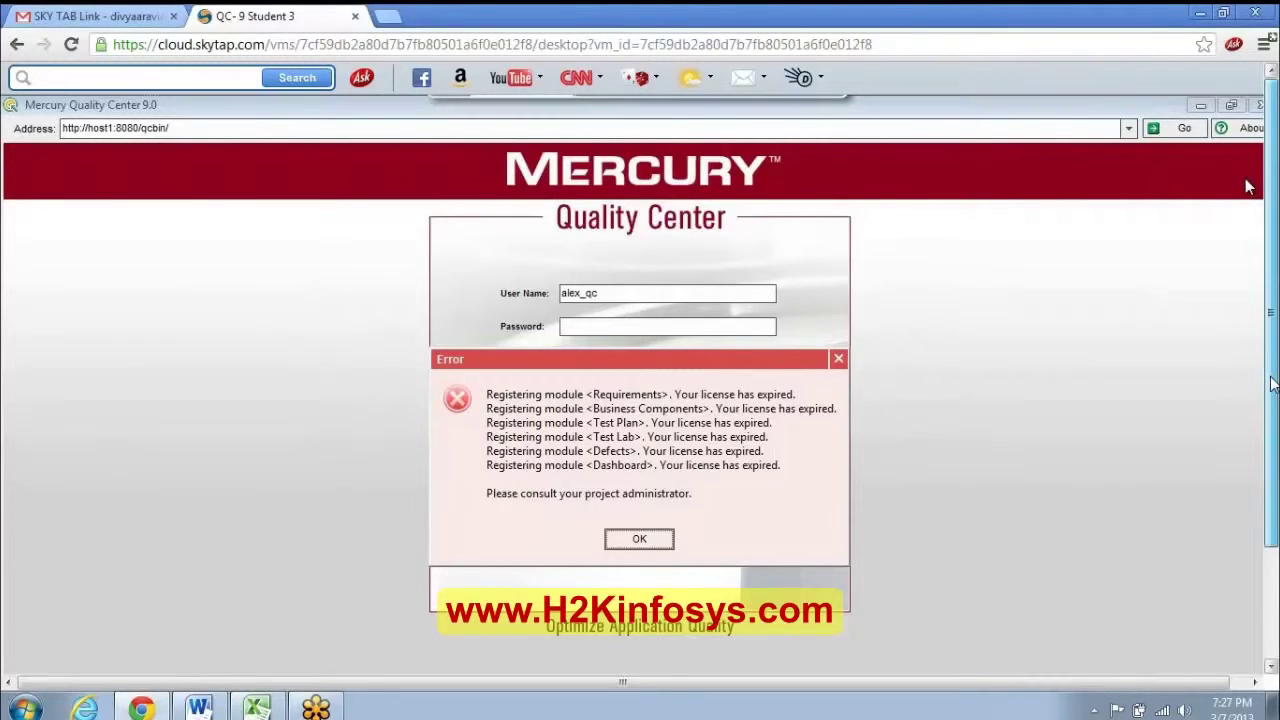
pyautogui.moveTo(1273, 385); pyautogui.dragTo(1274, 470)
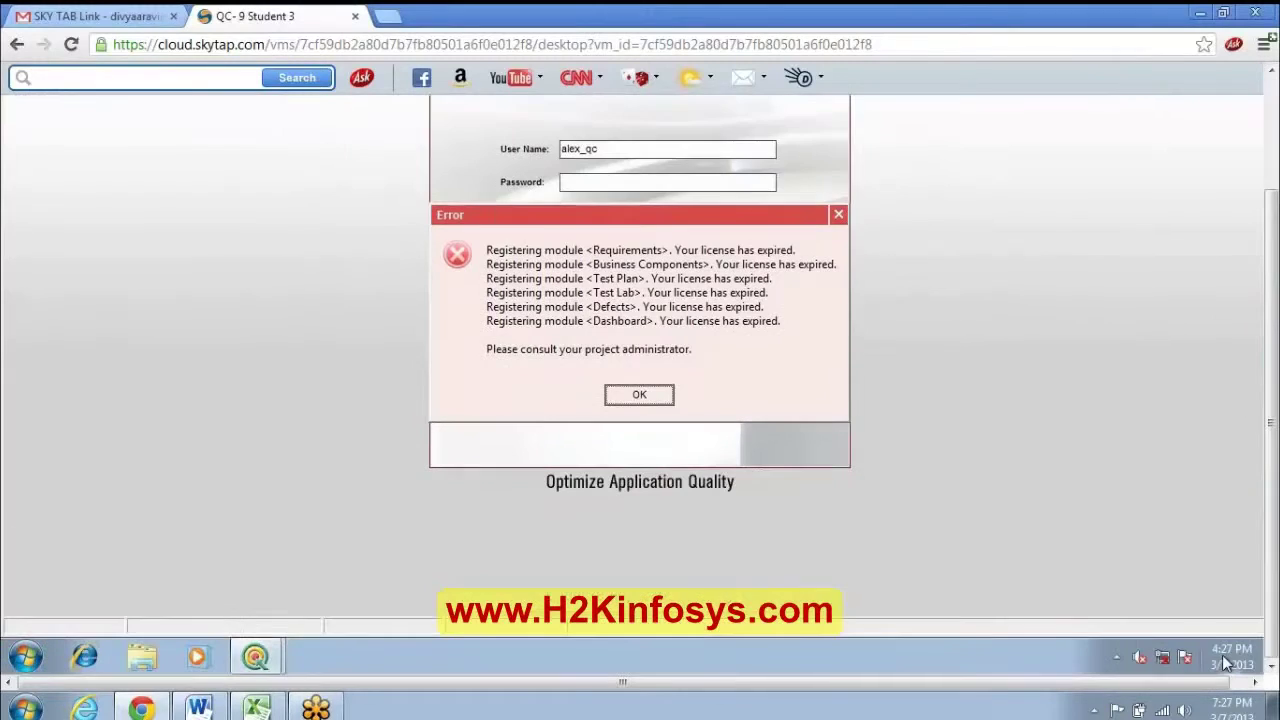
pyautogui.click(1228, 655)
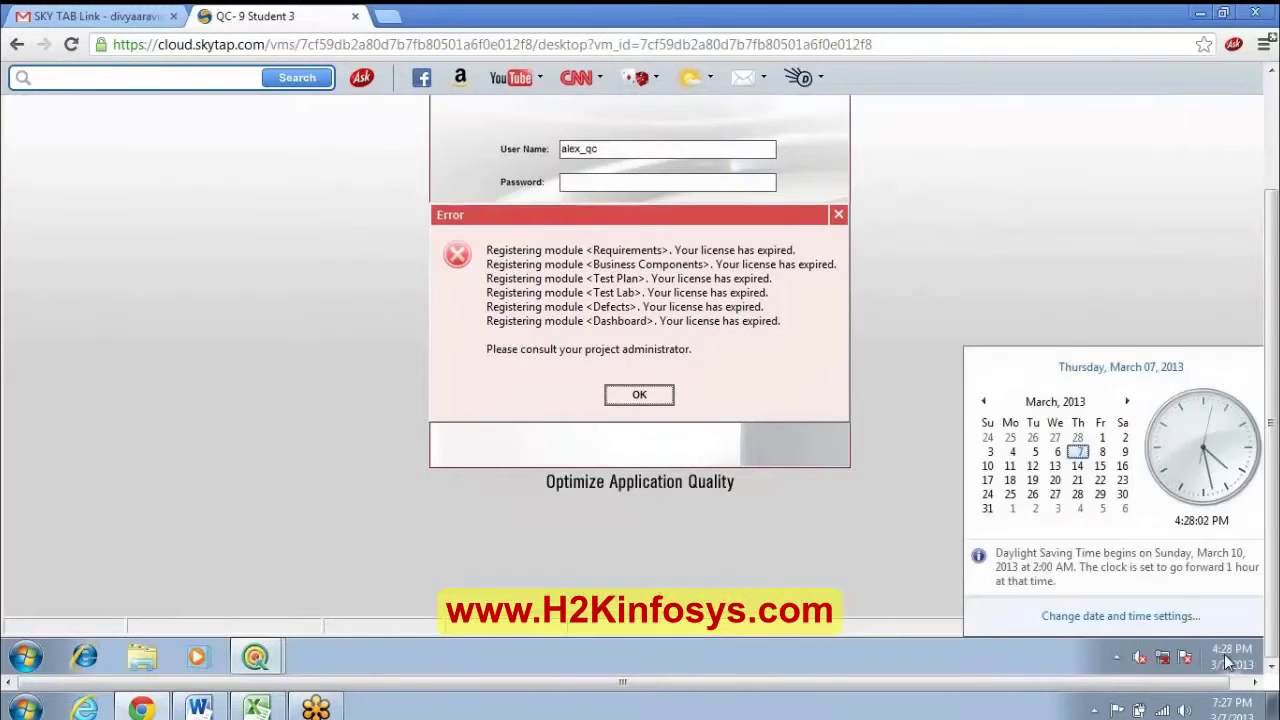
pyautogui.click(1166, 617)
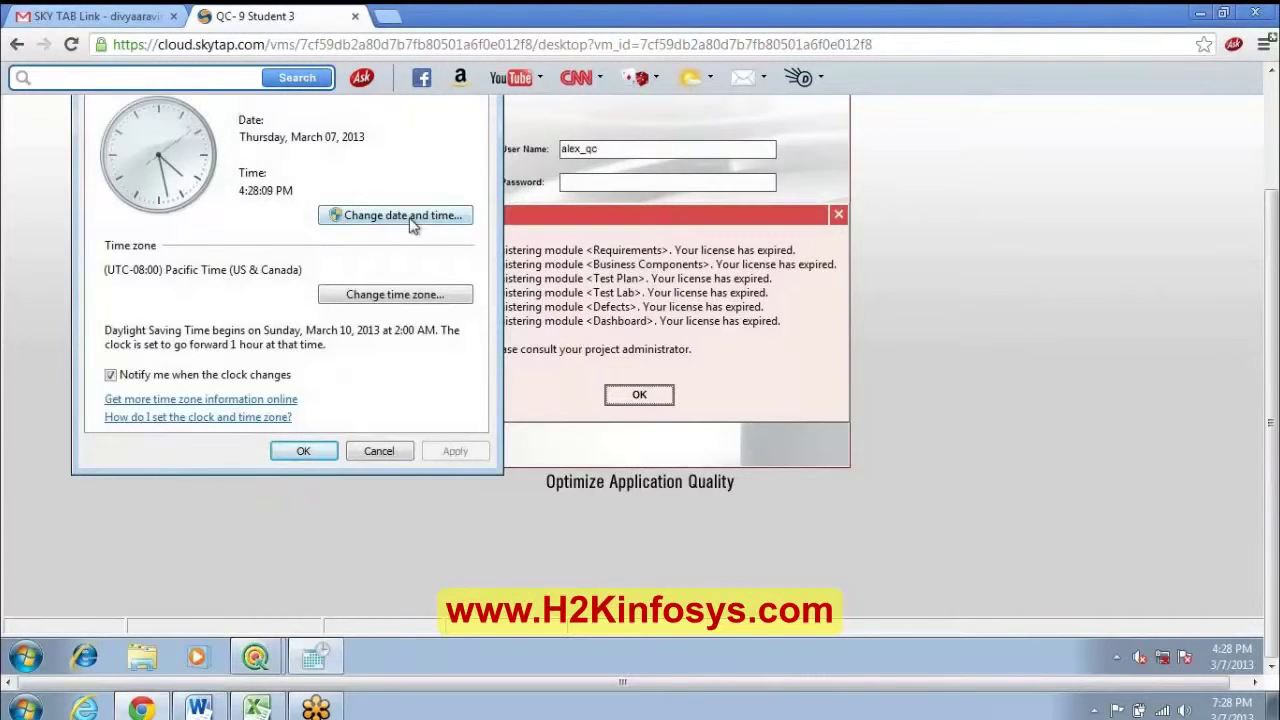
pyautogui.click(410, 216)
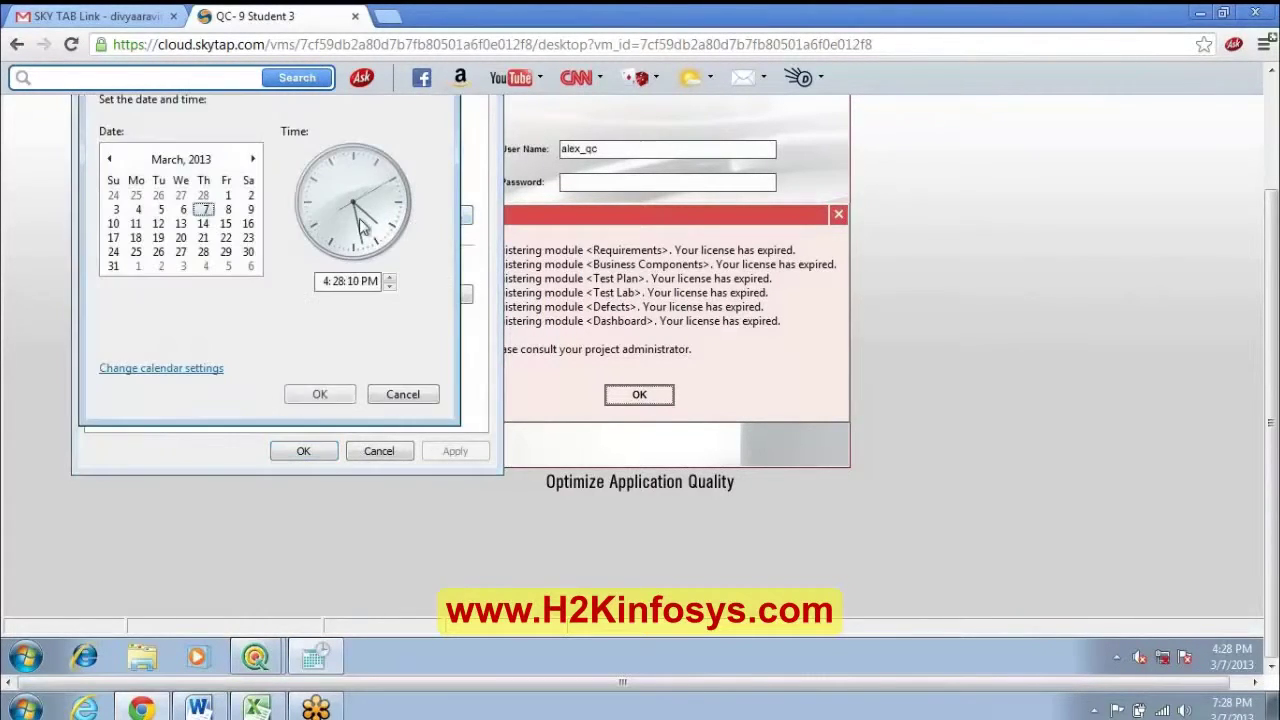
pyautogui.click(111, 160)
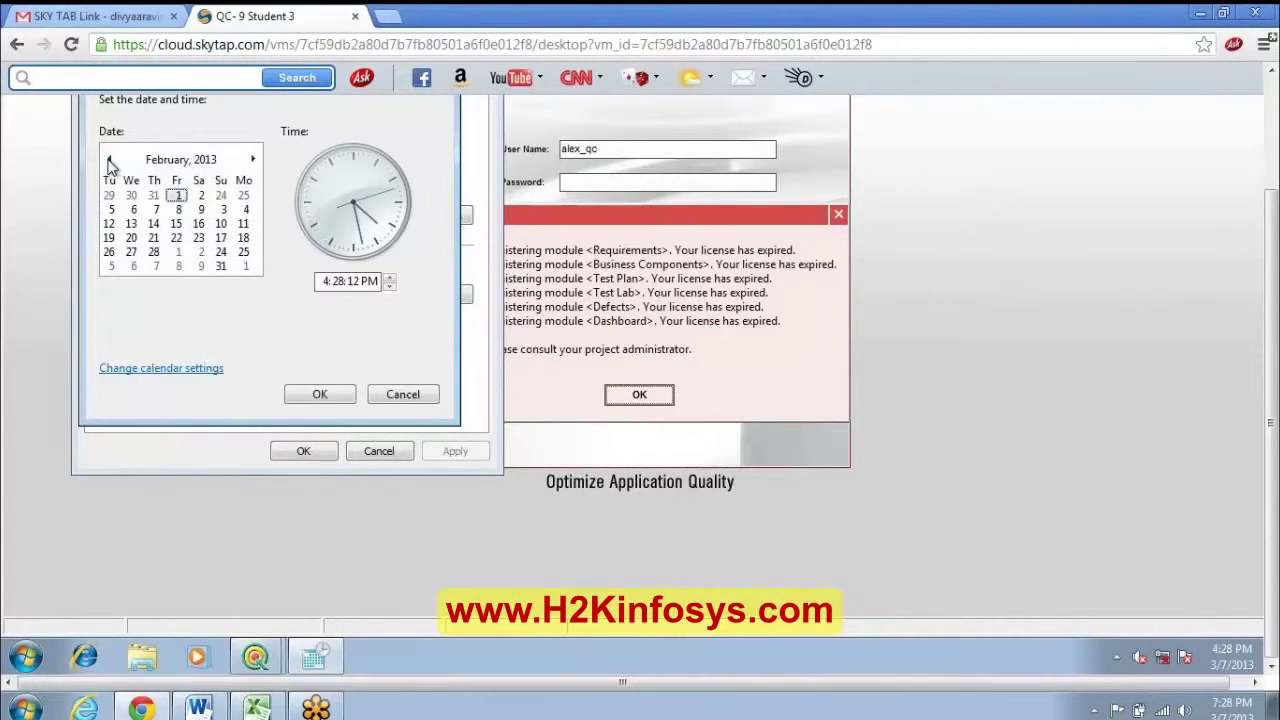
pyautogui.click(110, 160)
pyautogui.doubleClick(110, 160)
pyautogui.click(110, 160)
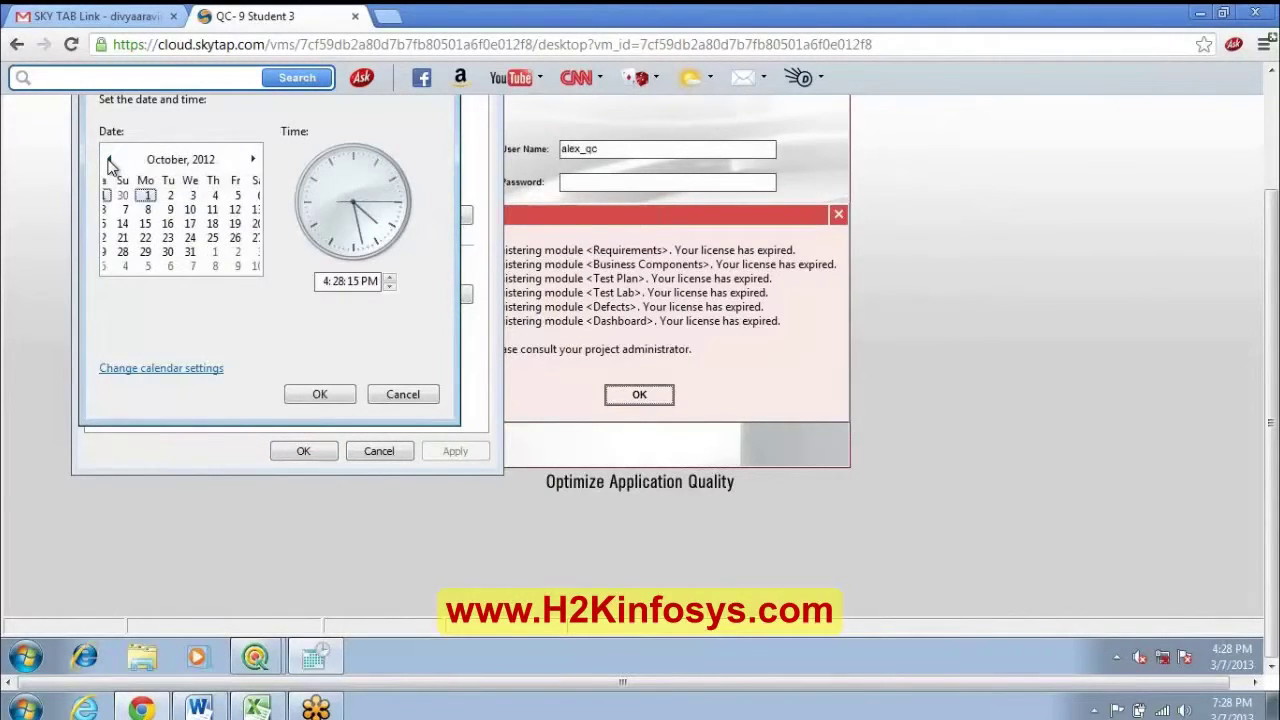
pyautogui.click(110, 160)
pyautogui.doubleClick(110, 162)
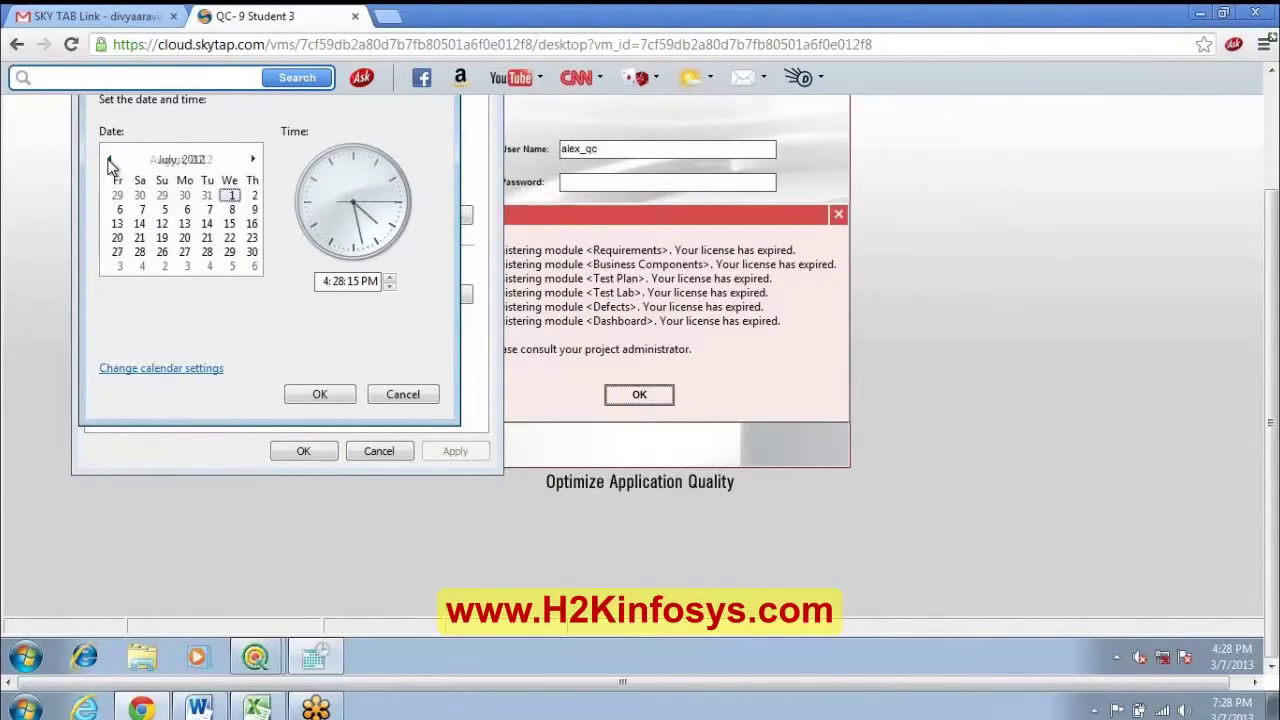
pyautogui.click(251, 162)
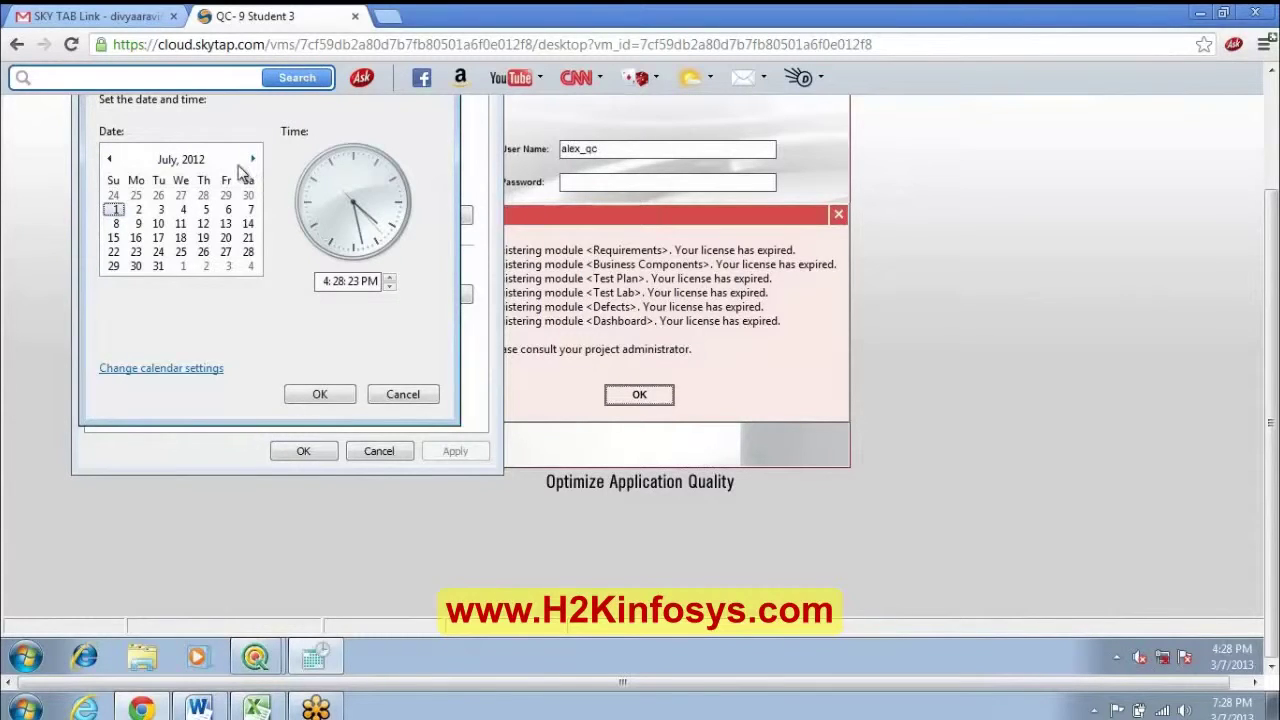
pyautogui.click(115, 238)
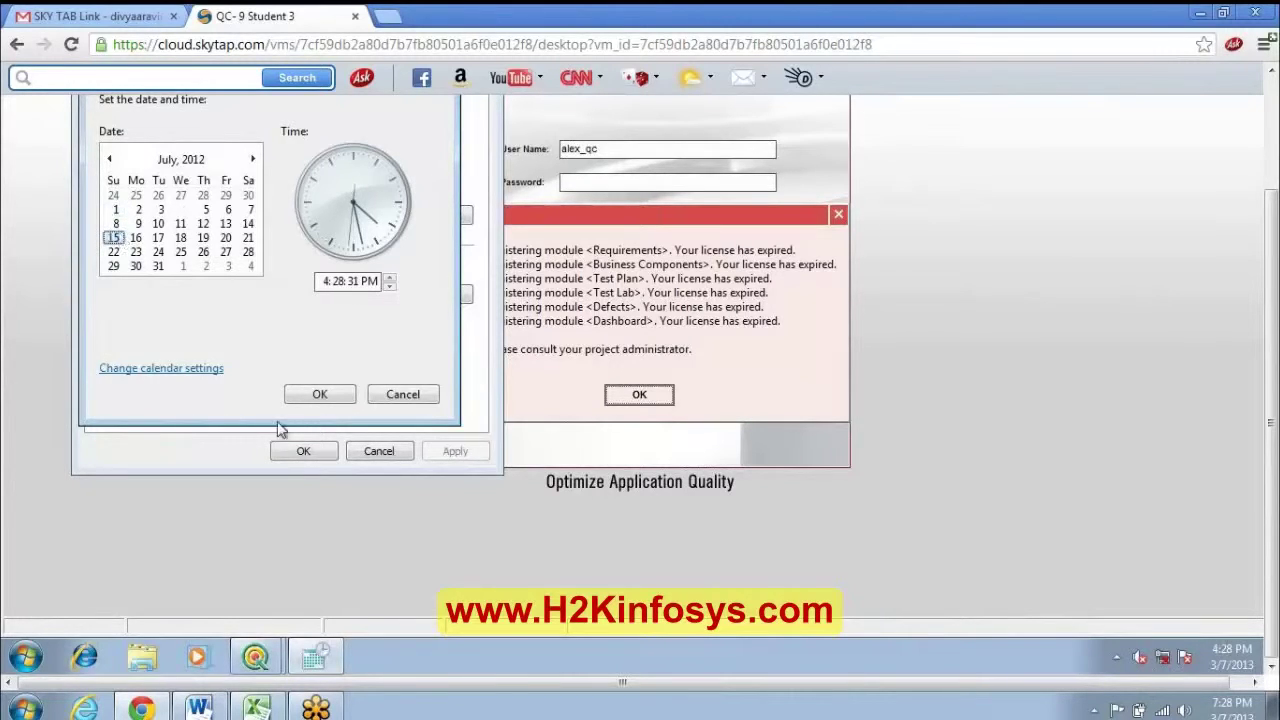
pyautogui.click(305, 396)
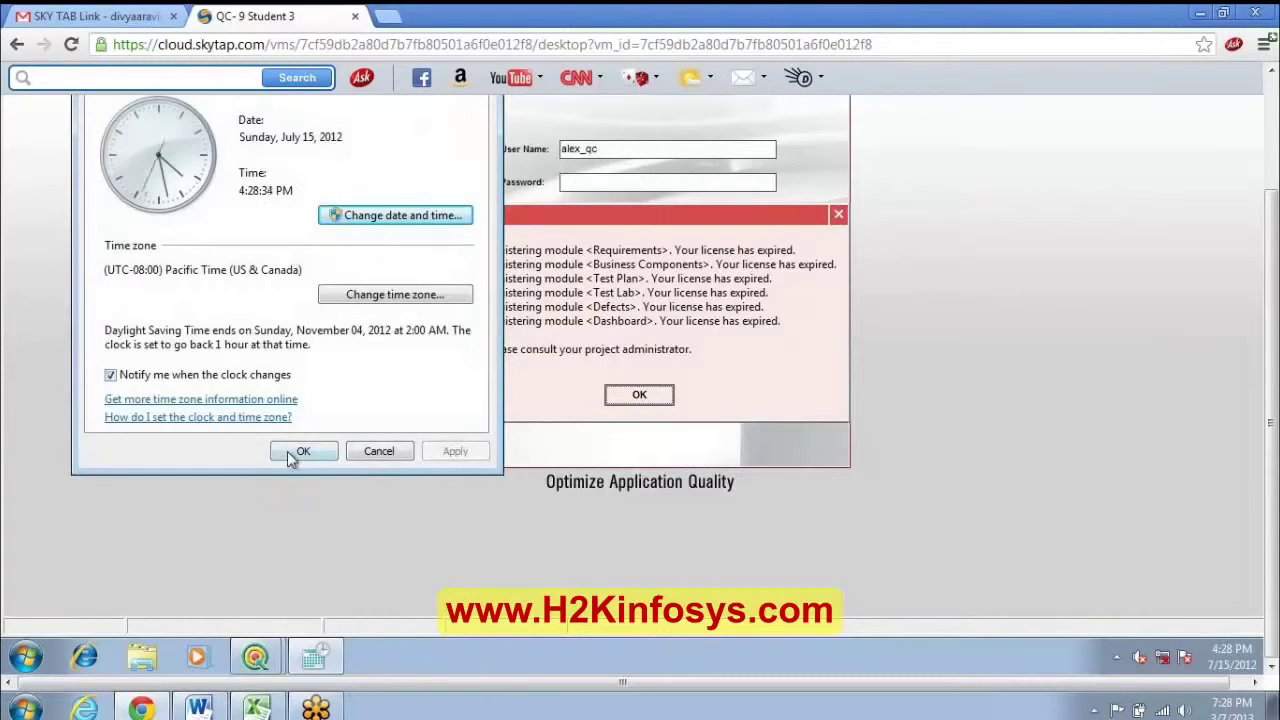
pyautogui.click(289, 452)
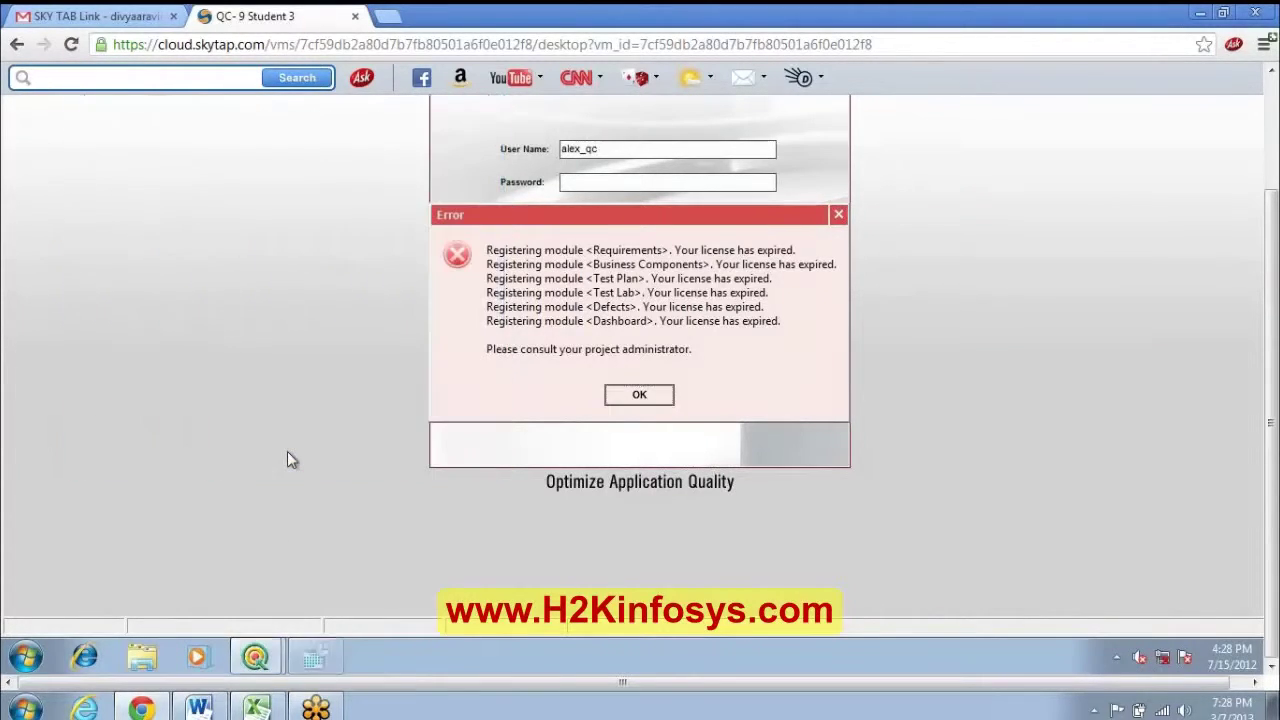
# Close the error dialog and log in again to the QualityCenter_Demo project in the DEFAULT domain.
pyautogui.click(838, 215)
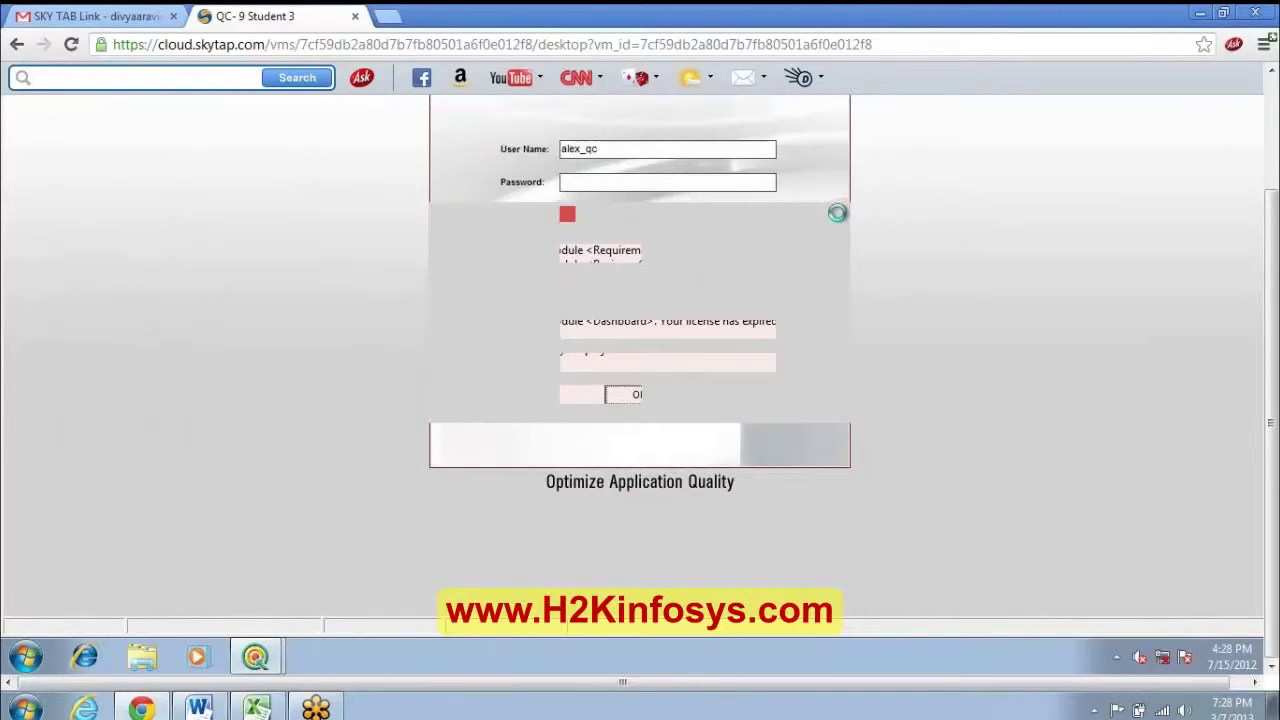
pyautogui.click(607, 395)
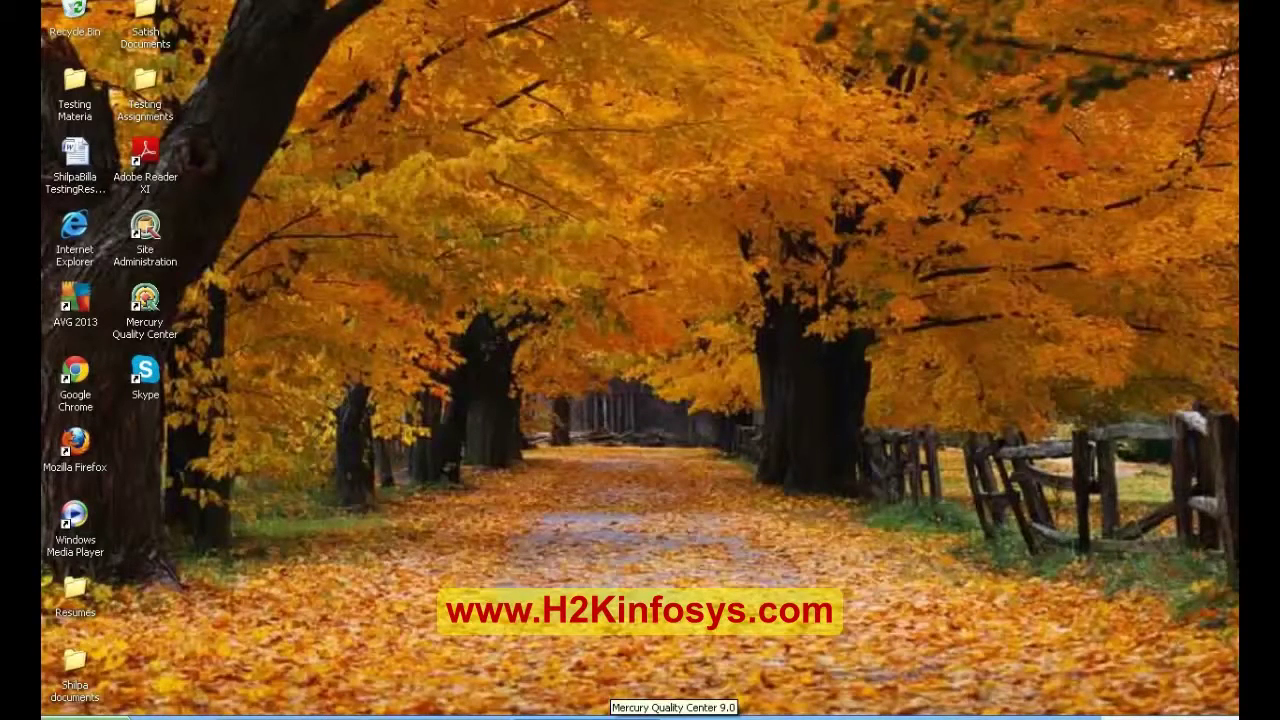
# Switch to Quality Center and try to add a call to the Currency Converter test within its own design steps.
pyautogui.click(665, 716)
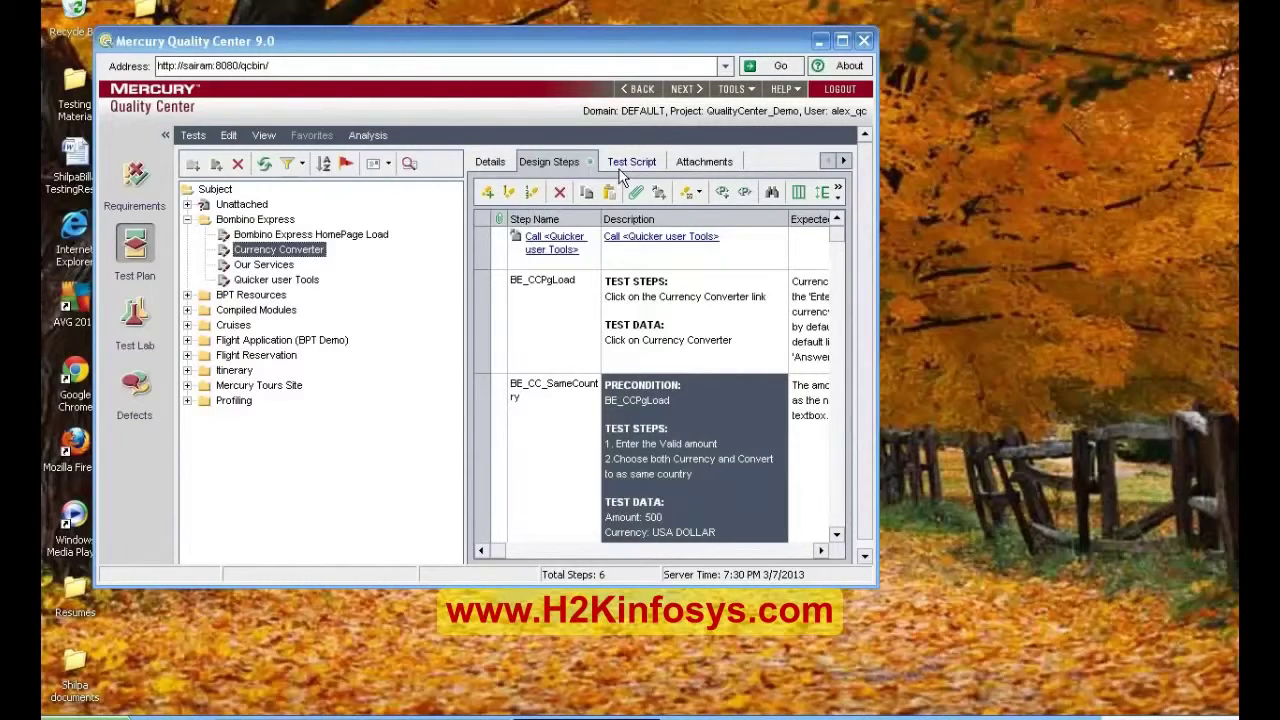
pyautogui.click(660, 192)
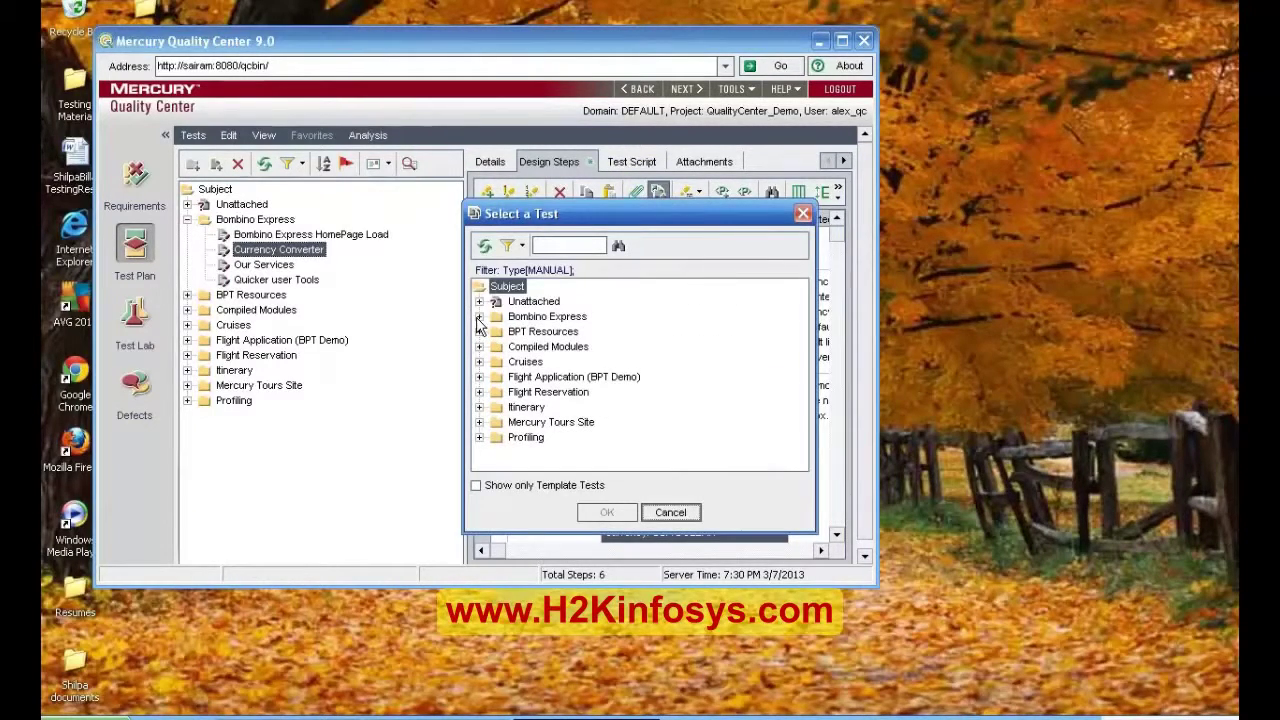
pyautogui.click(479, 316)
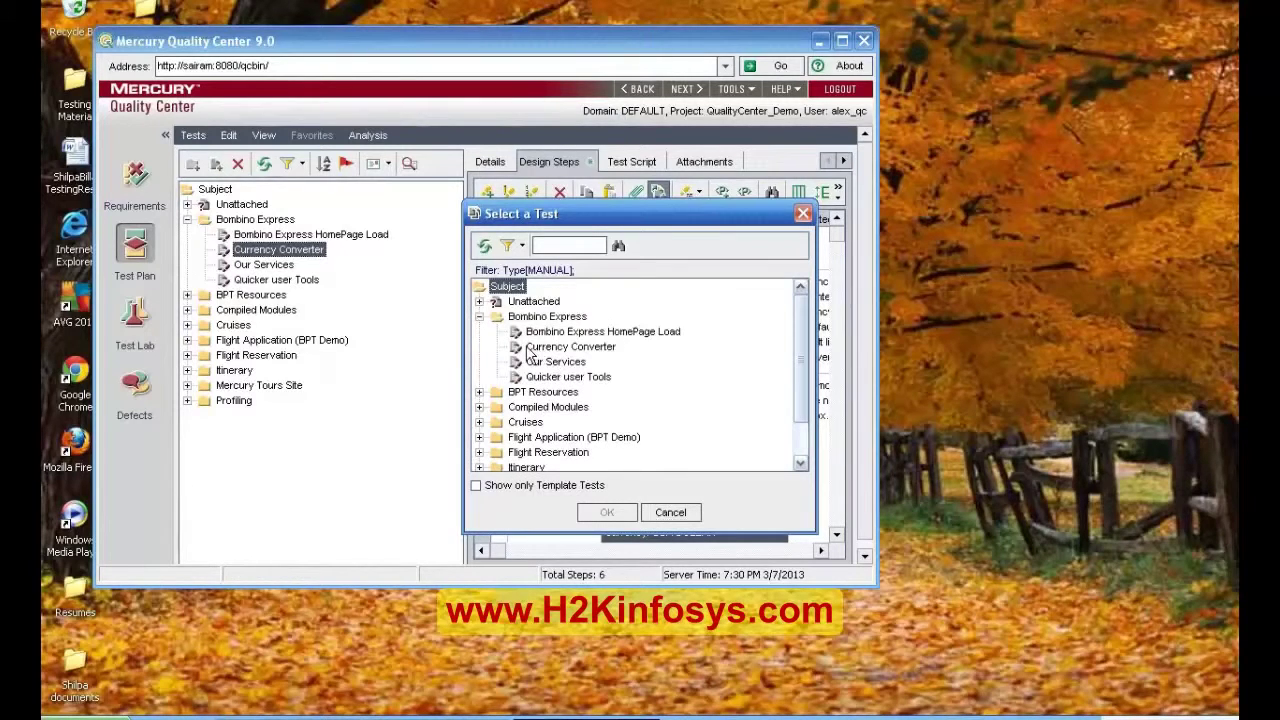
pyautogui.click(530, 350)
pyautogui.click(626, 512)
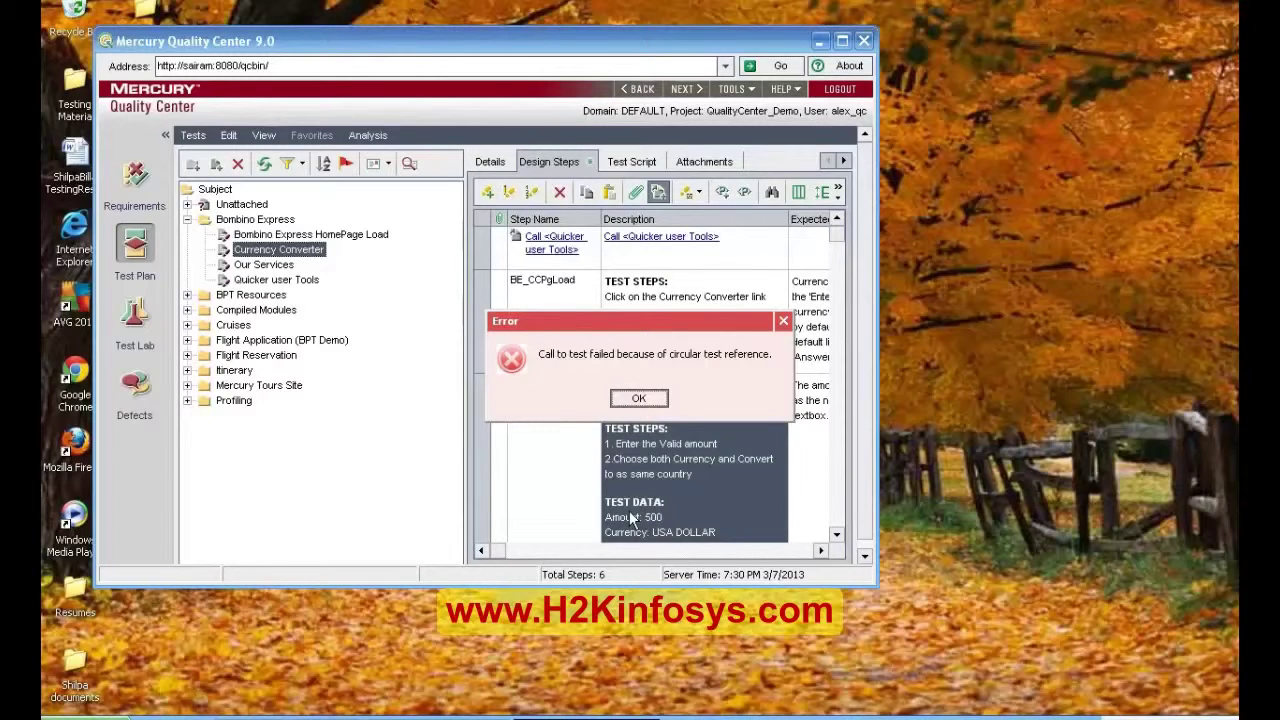
pyautogui.click(640, 400)
# Maximize Quality Center and examine the Currency Converter test's call to Quicker user Tools, its step preconditions and expected results.
pyautogui.click(537, 360)
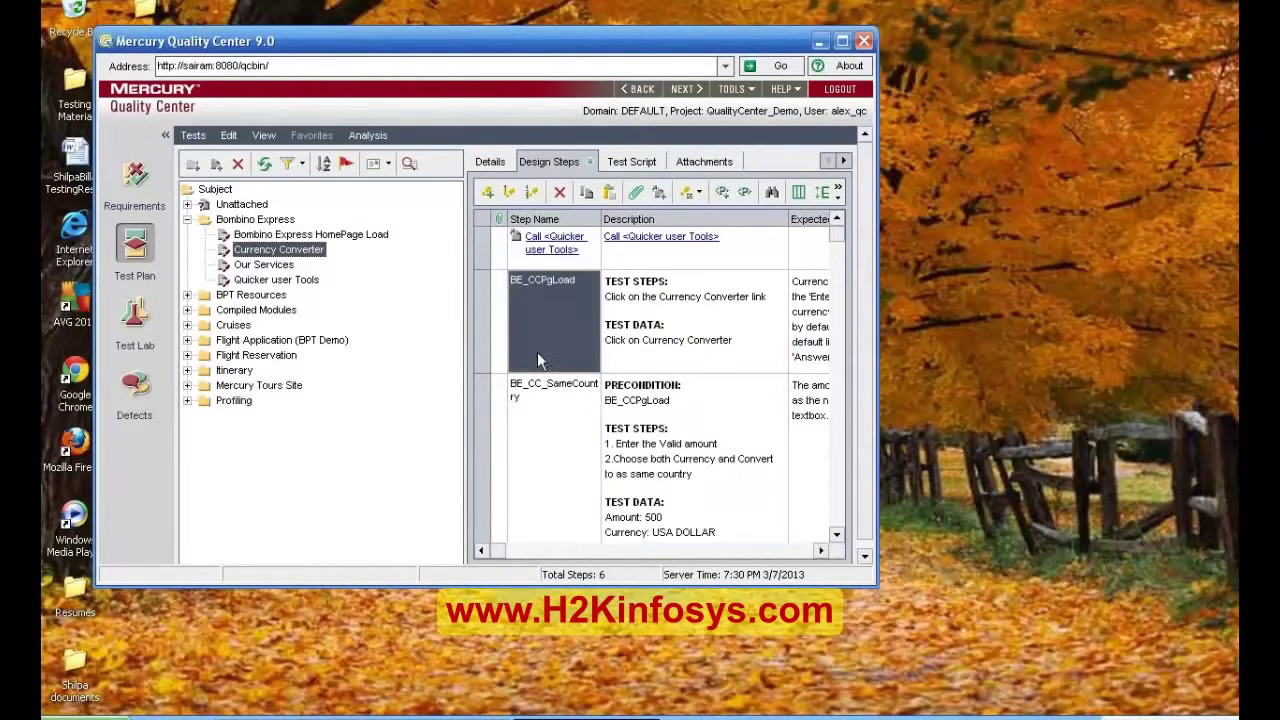
pyautogui.press('Up')
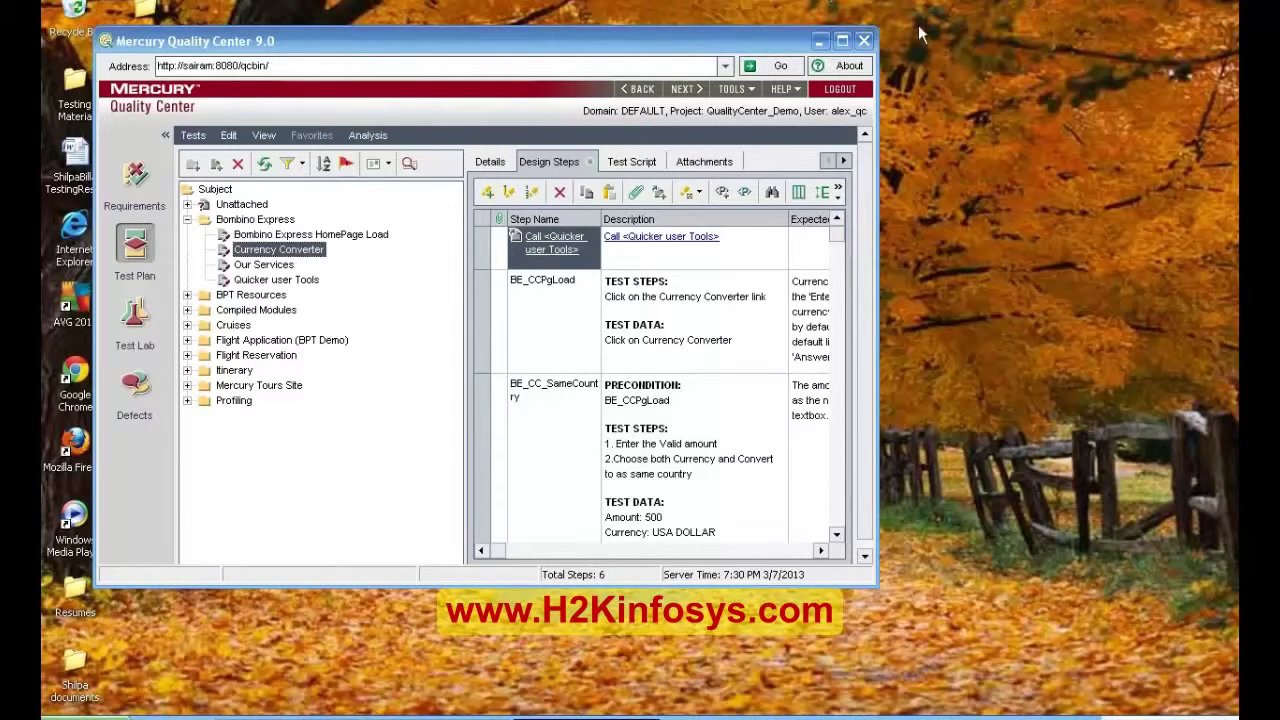
pyautogui.click(843, 40)
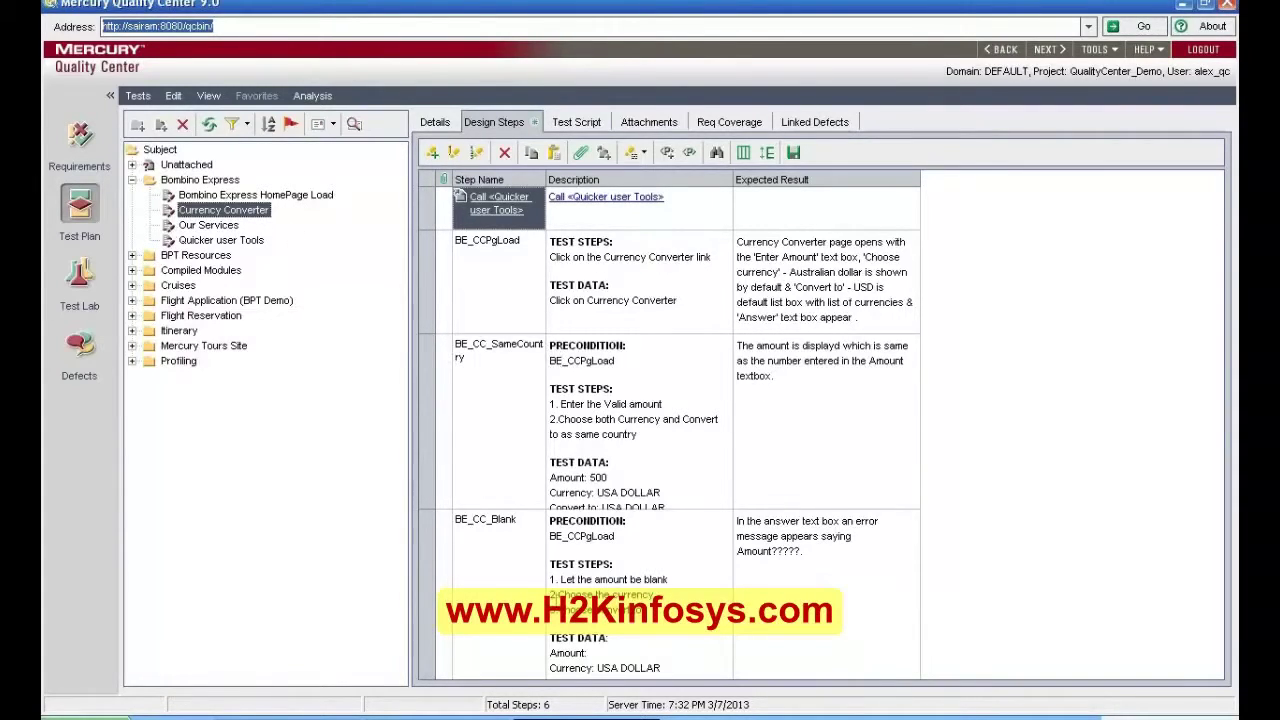
pyautogui.click(825, 413)
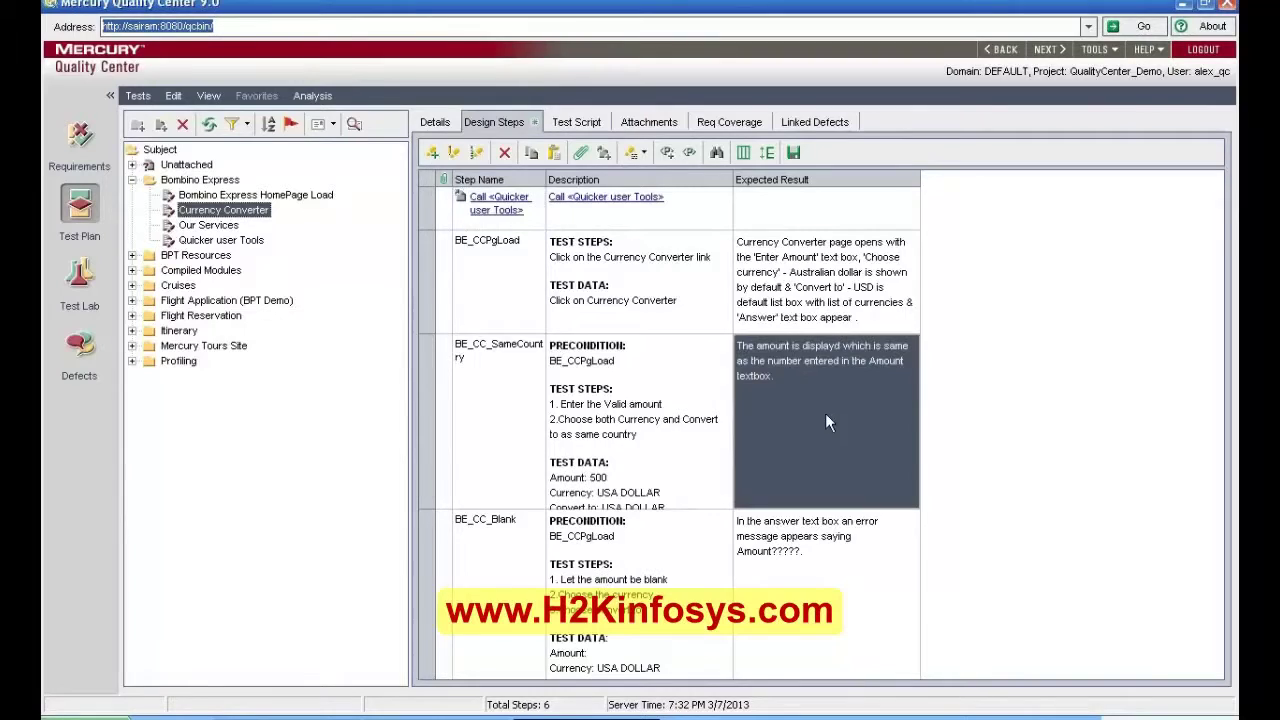
pyautogui.scroll(-5, 825, 413)
pyautogui.click(825, 413)
# Switch to the Notepad notes and delete the first attendee message, "circular error", with its trailing blank lines.
pyautogui.hotkey('ctrl', 'Home')
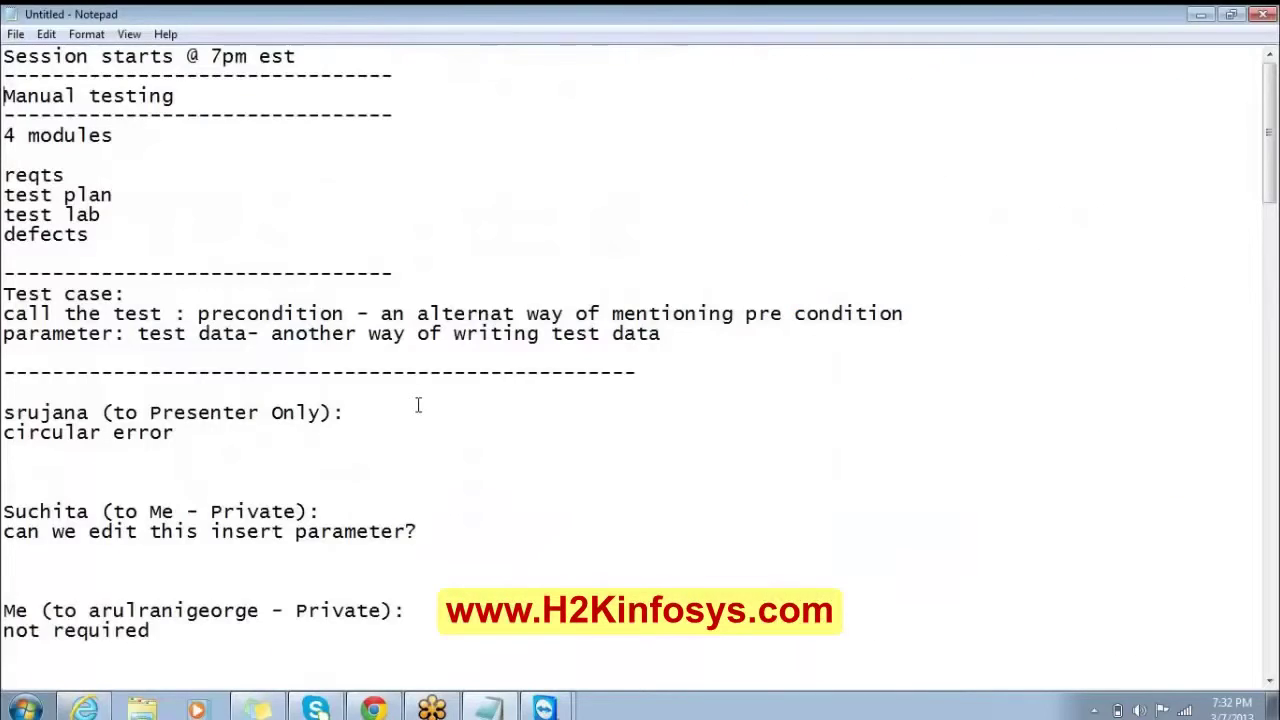
pyautogui.press('Down')
pyautogui.press('Down')
pyautogui.press('Down')
pyautogui.press('Down')
pyautogui.press('Down')
pyautogui.press('Down')
pyautogui.press('Down')
pyautogui.press('Down')
pyautogui.press('Down')
pyautogui.press('Down')
pyautogui.press('Down')
pyautogui.press('Down')
pyautogui.moveTo(5, 412); pyautogui.dragTo(166, 461)
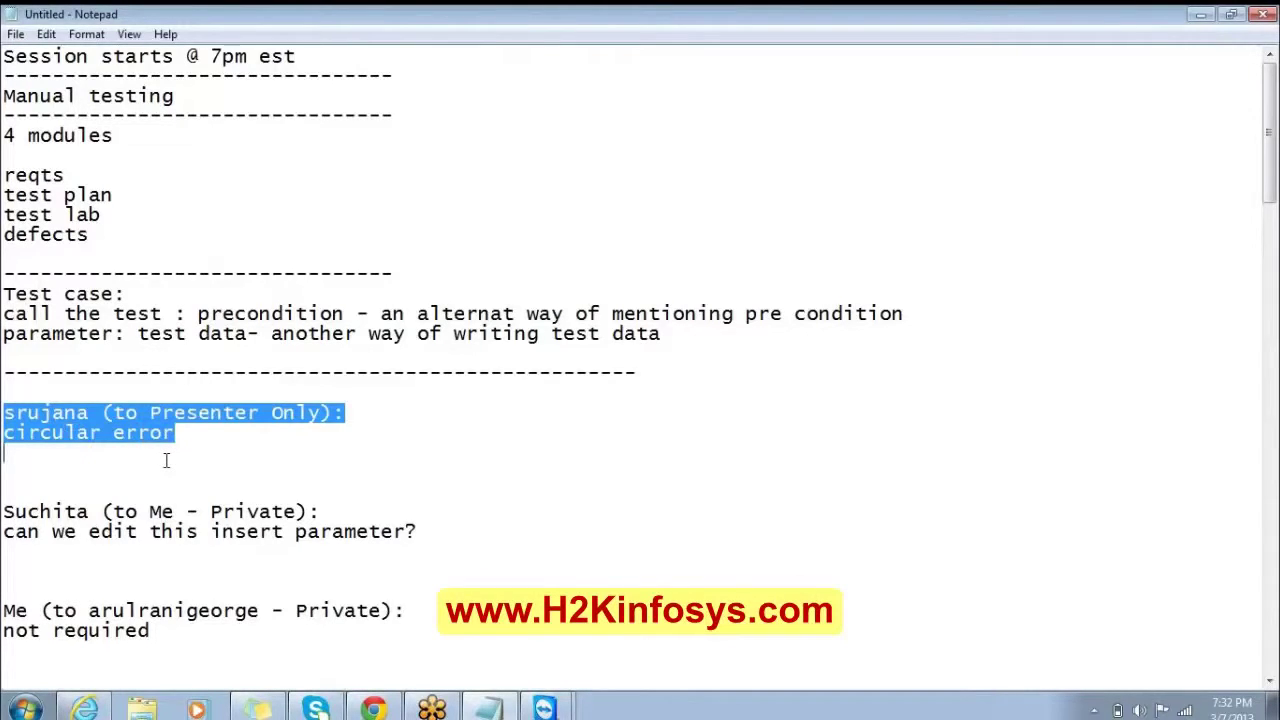
pyautogui.press('Delete')
pyautogui.press('Delete')
pyautogui.press('Delete')
pyautogui.press('Delete')
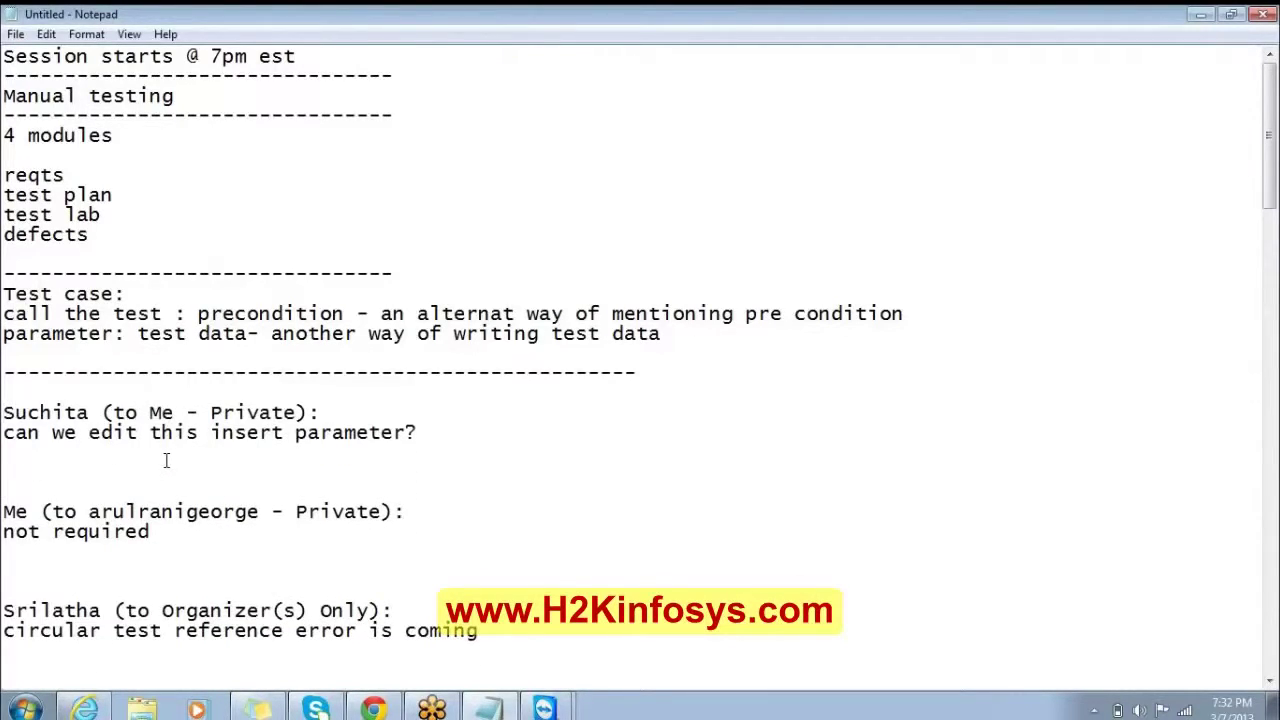
# Delete the two chat messages "can we edit this insert parameter?" and "not required" from the notes.
pyautogui.hotkey('shift', 'Down')
pyautogui.hotkey('shift', 'Down')
pyautogui.hotkey('shift', 'Down')
pyautogui.hotkey('shift', 'Down')
pyautogui.hotkey('shift', 'Down')
pyautogui.hotkey('shift', 'Down')
pyautogui.hotkey('shift', 'Down')
pyautogui.hotkey('shift', 'Down')
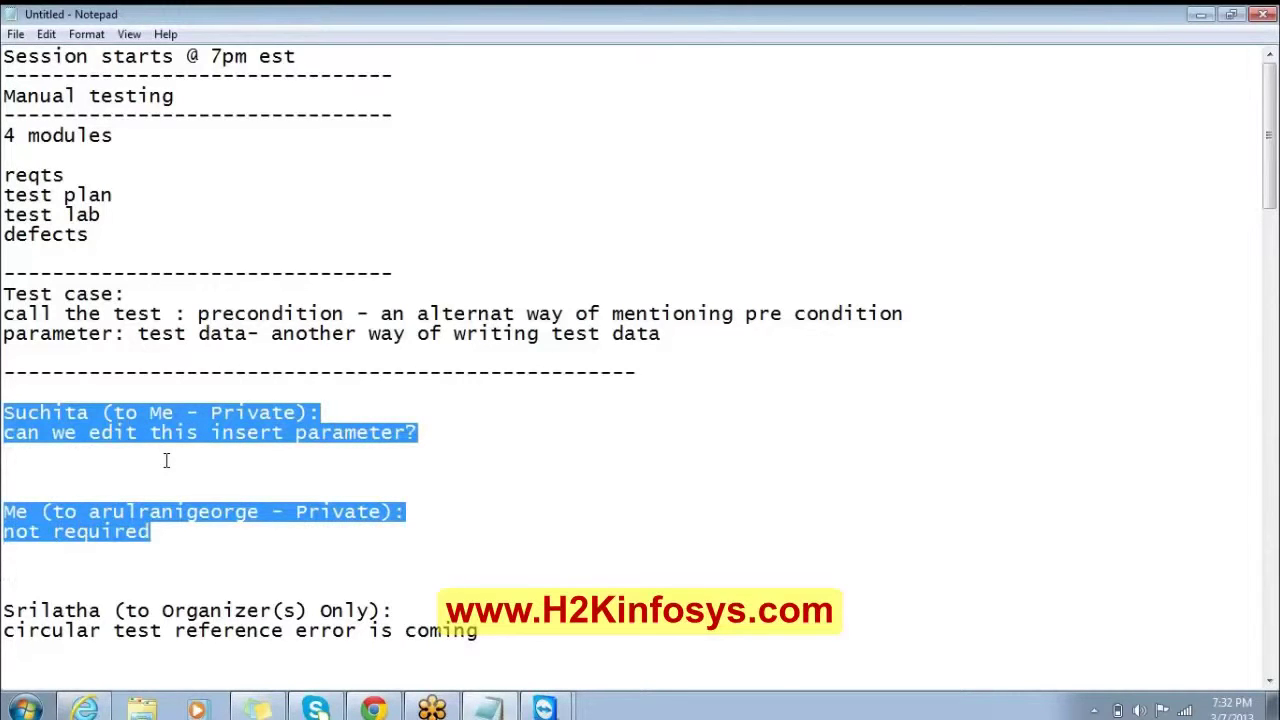
pyautogui.press('Delete')
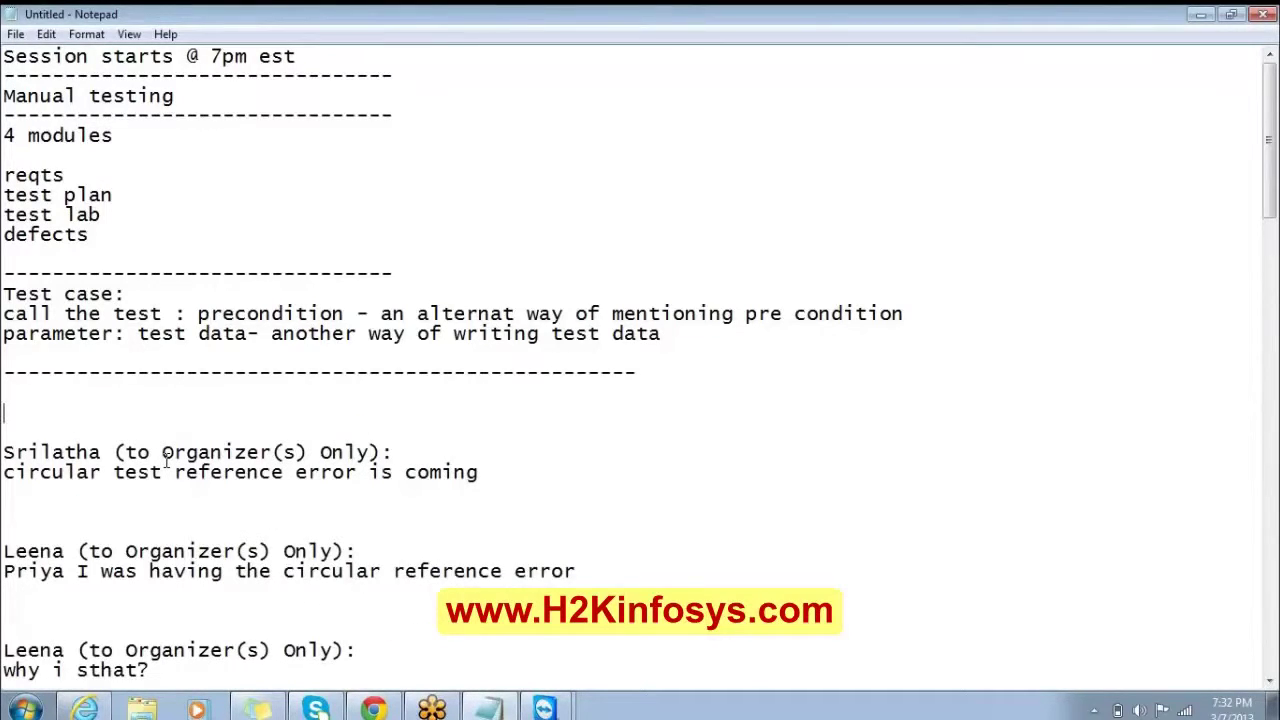
# Delete the next two attendee messages reporting the circular reference error from the notes.
pyautogui.press('Down')
pyautogui.hotkey('shift', 'Down')
pyautogui.hotkey('shift', 'Down')
pyautogui.hotkey('shift', 'Down')
pyautogui.hotkey('shift', 'Down')
pyautogui.hotkey('shift', 'Down')
pyautogui.hotkey('shift', 'Down')
pyautogui.hotkey('shift', 'Down')
pyautogui.hotkey('shift', 'Down')
pyautogui.hotkey('shift', 'Down')
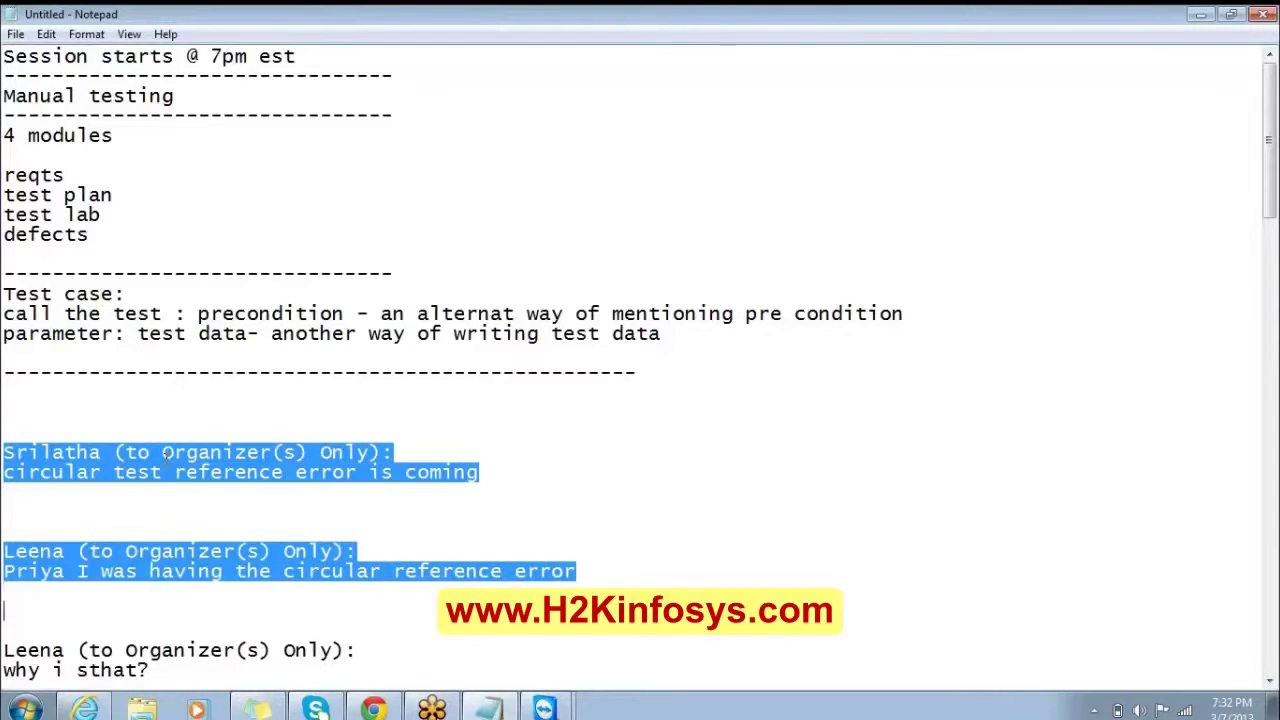
pyautogui.press('Delete')
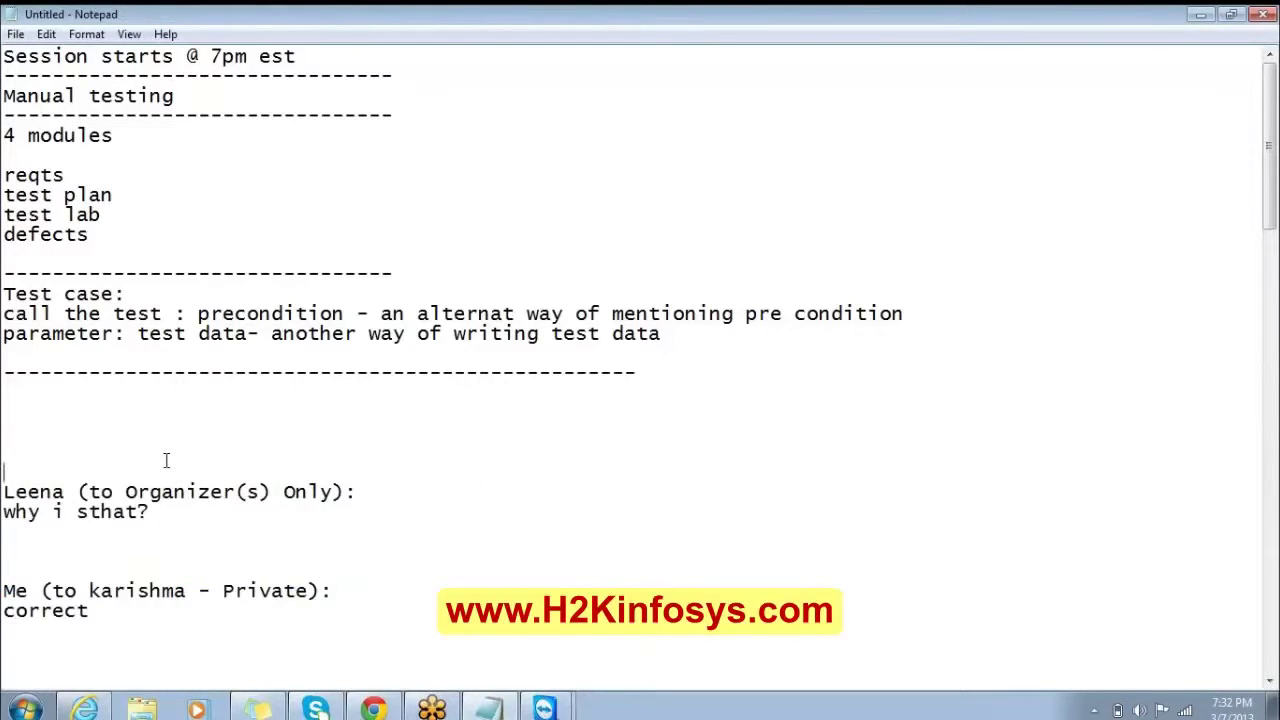
# Delete the messages "why i sthat?" and "correct" from the notes.
pyautogui.hotkey('shift', 'Down')
pyautogui.hotkey('shift', 'Down')
pyautogui.hotkey('shift', 'Down')
pyautogui.hotkey('shift', 'Down')
pyautogui.hotkey('shift', 'Down')
pyautogui.hotkey('shift', 'Down')
pyautogui.hotkey('shift', 'Down')
pyautogui.hotkey('shift', 'Down')
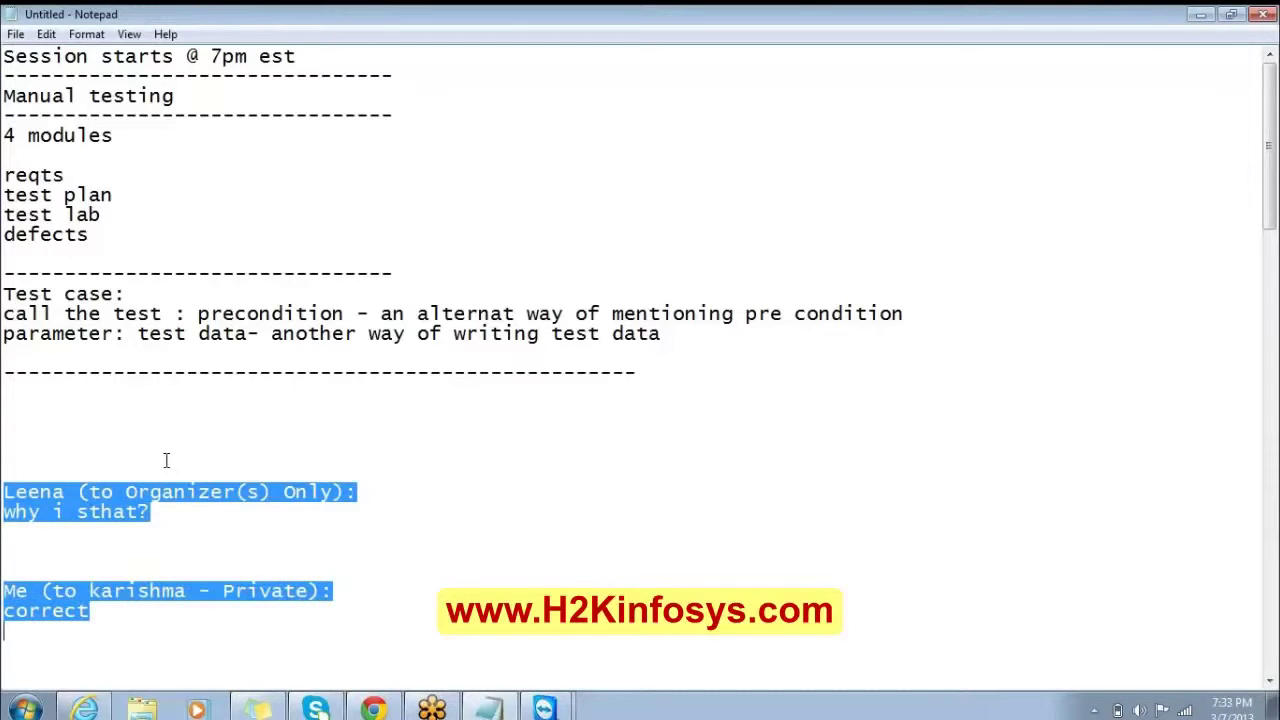
pyautogui.press('Delete')
# Delete the question about specifying a step's precondition via call to test, including the blank lines above it.
pyautogui.press('Down')
pyautogui.press('Down')
pyautogui.press('Down')
pyautogui.press('Down')
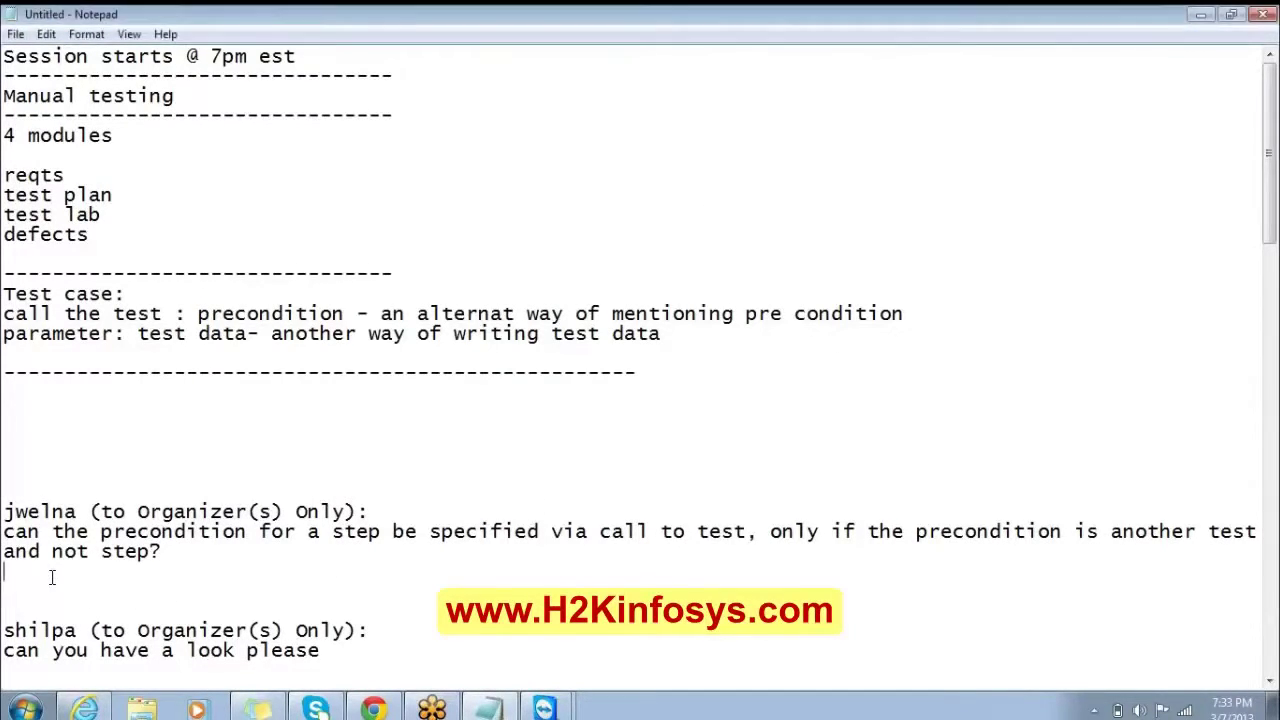
pyautogui.moveTo(9, 574); pyautogui.dragTo(8, 395)
pyautogui.press('BackSpace')
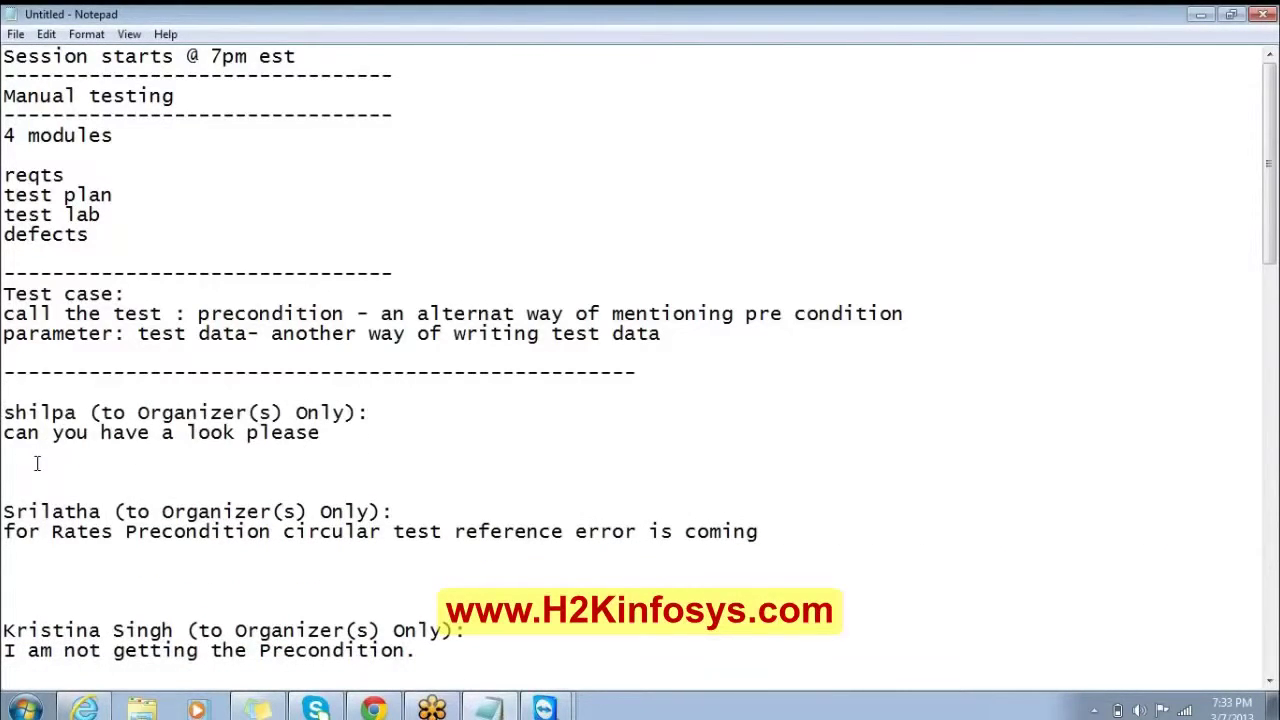
# Delete most of the "can you have a look please" message and its remainder, and select the following two precondition messages.
pyautogui.moveTo(15, 412); pyautogui.dragTo(69, 489)
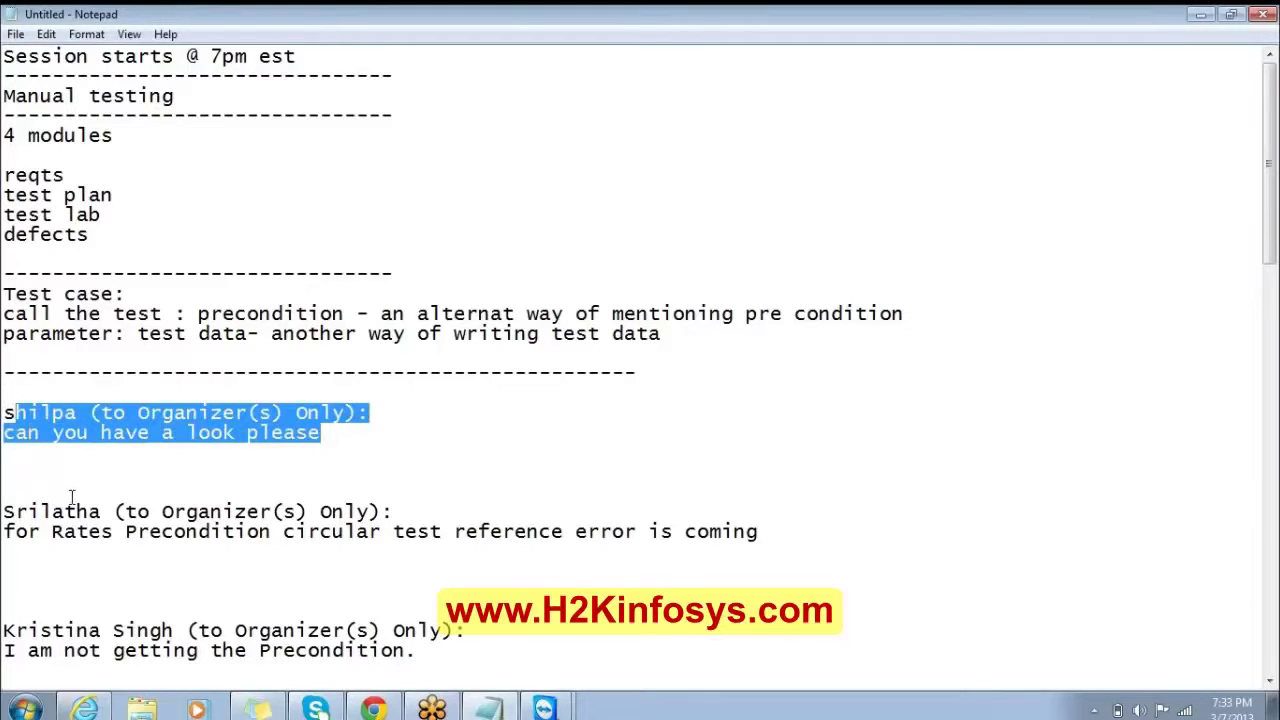
pyautogui.press('BackSpace')
pyautogui.press('BackSpace')
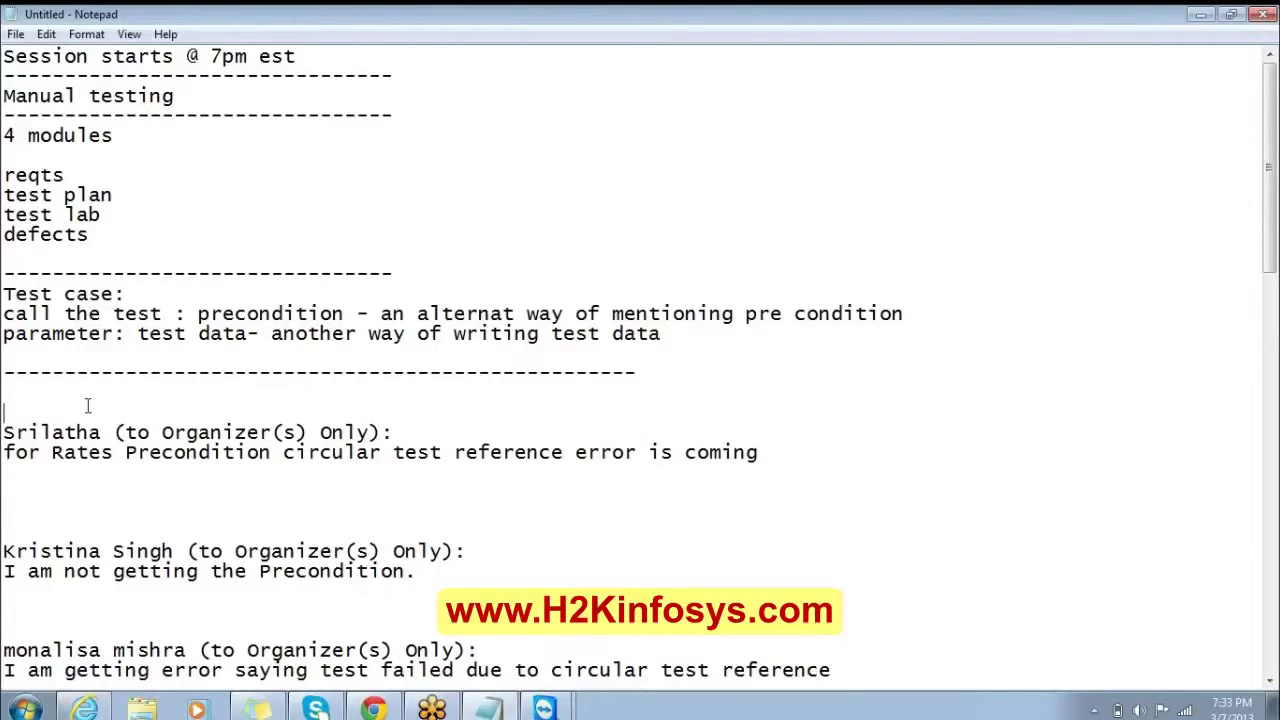
pyautogui.moveTo(88, 405); pyautogui.dragTo(199, 597)
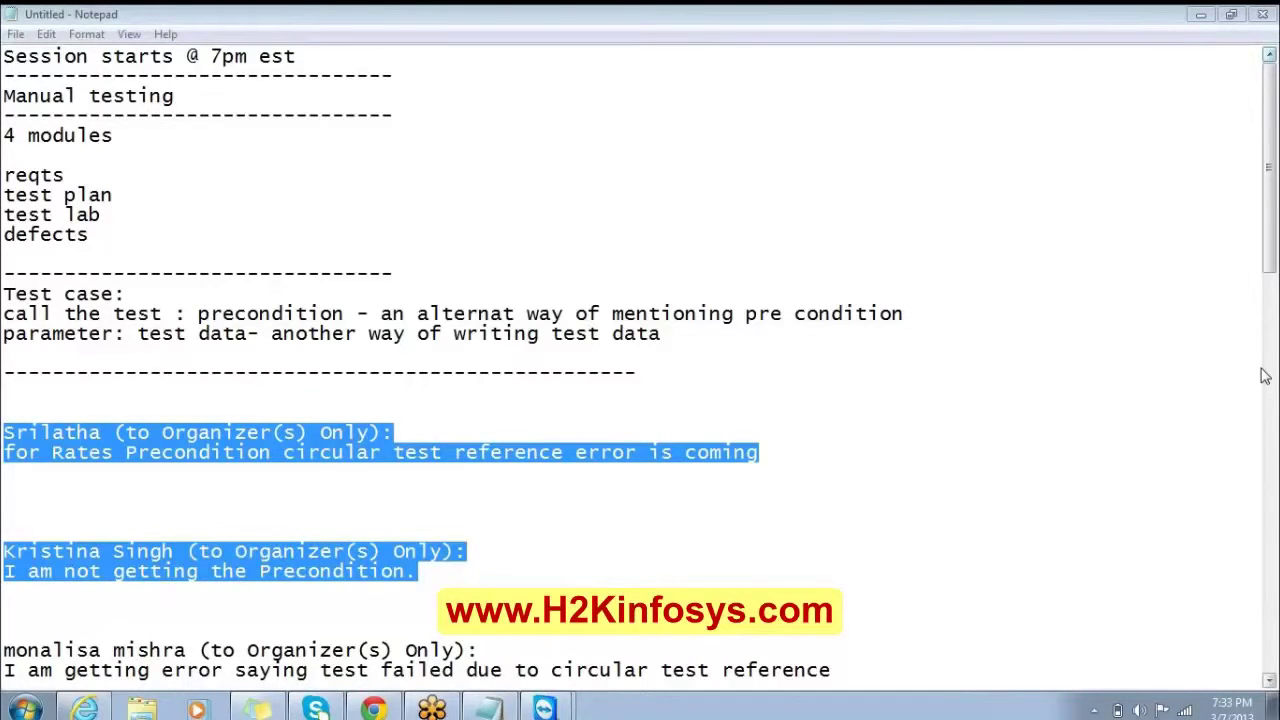
# Switch to the TeamViewer session's Quality Center and choose OurServices as the test to call from the OurServices test's own design steps.
pyautogui.moveTo(545, 708)
pyautogui.click(548, 665)
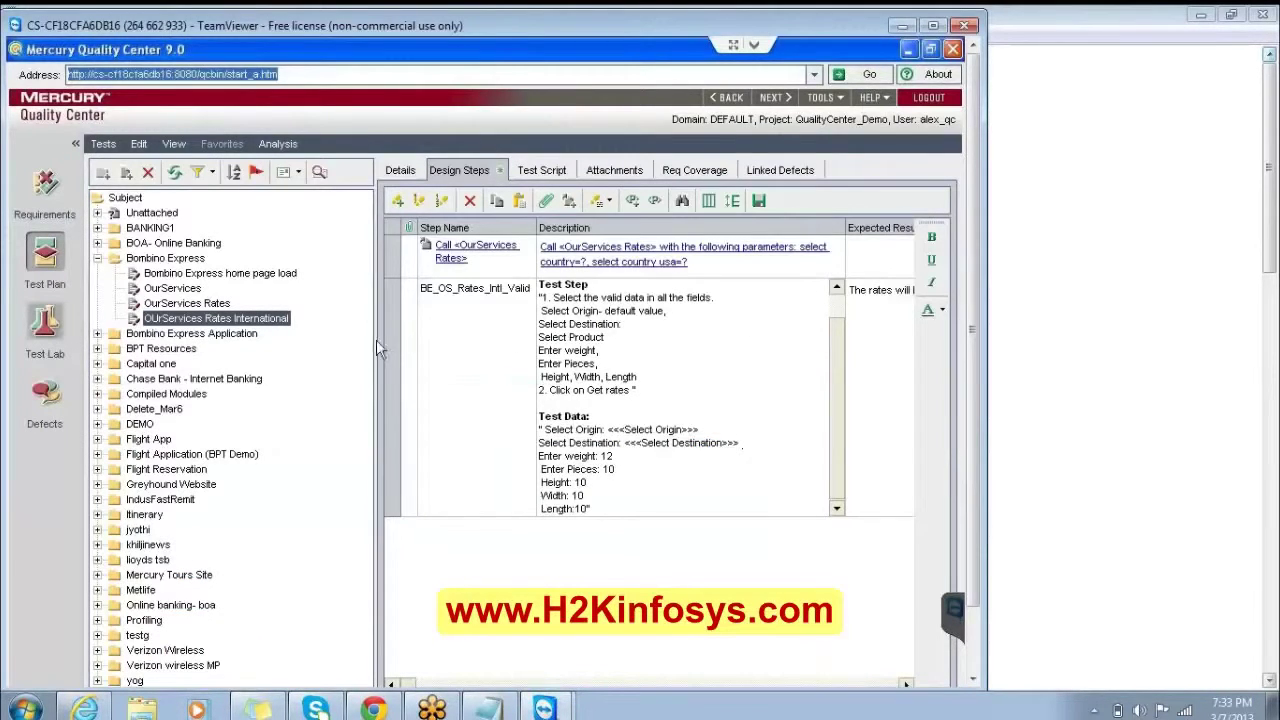
pyautogui.click(172, 289)
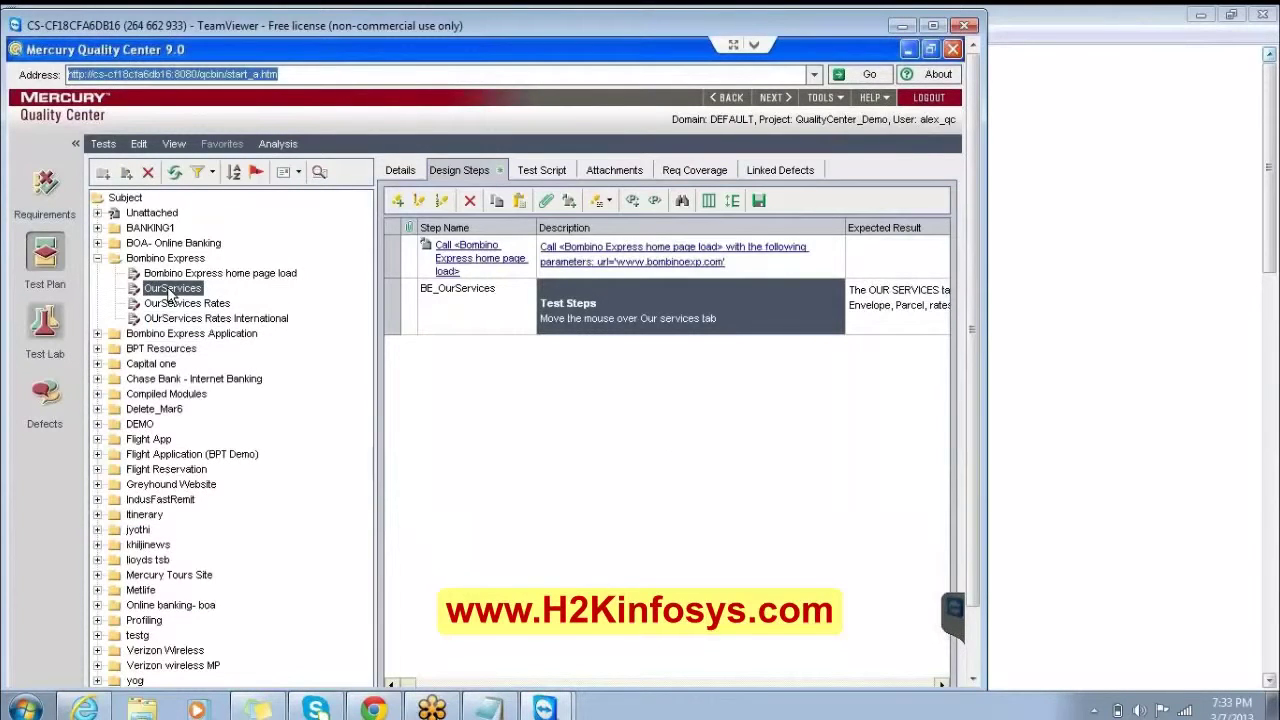
pyautogui.click(568, 201)
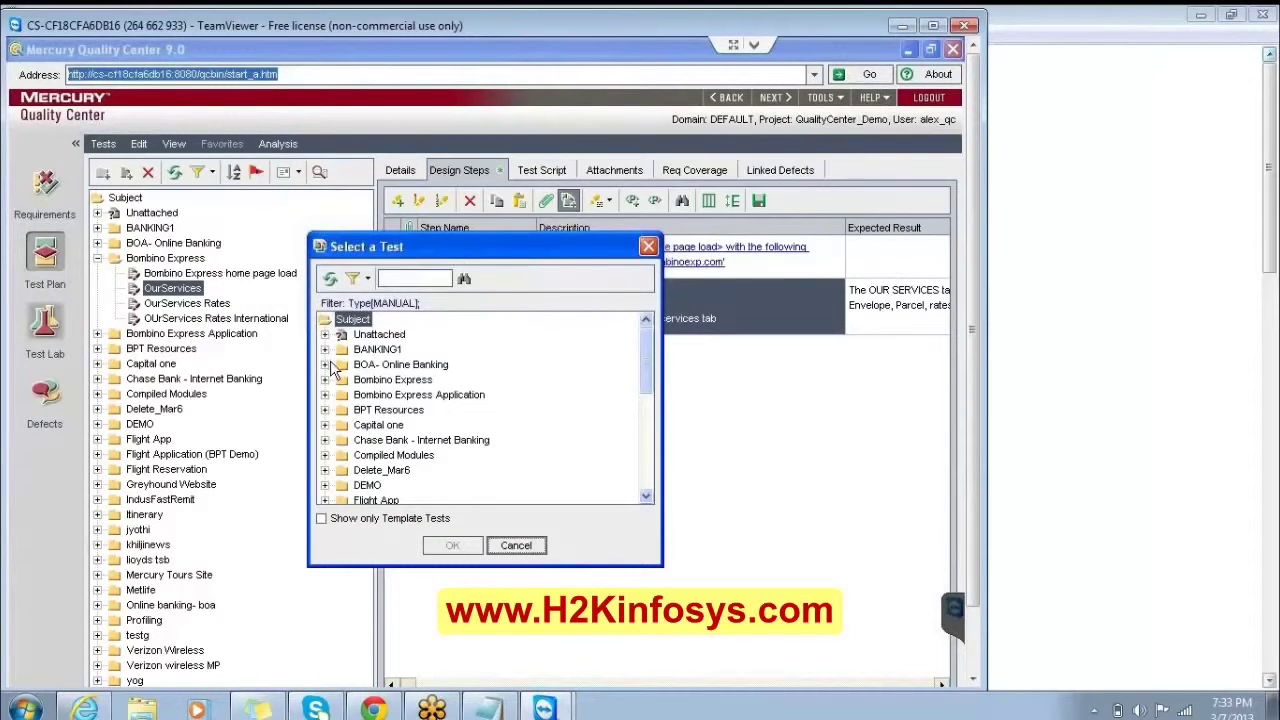
pyautogui.click(325, 380)
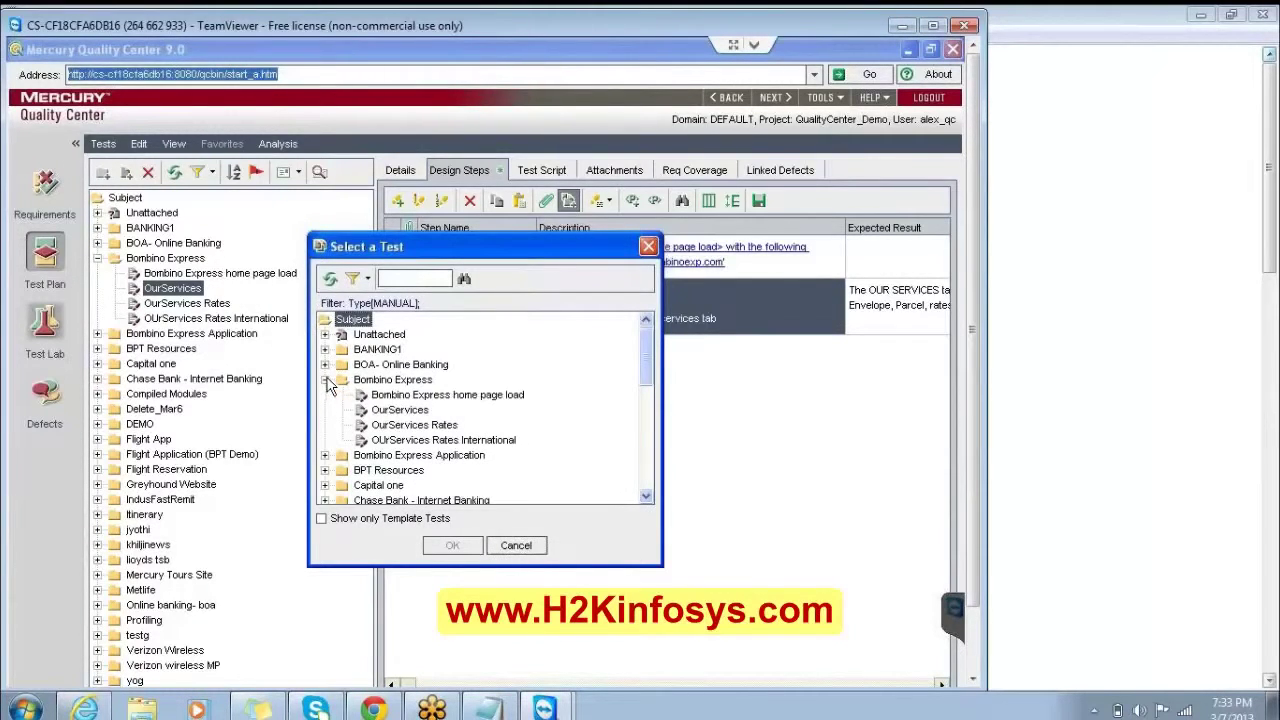
pyautogui.click(386, 414)
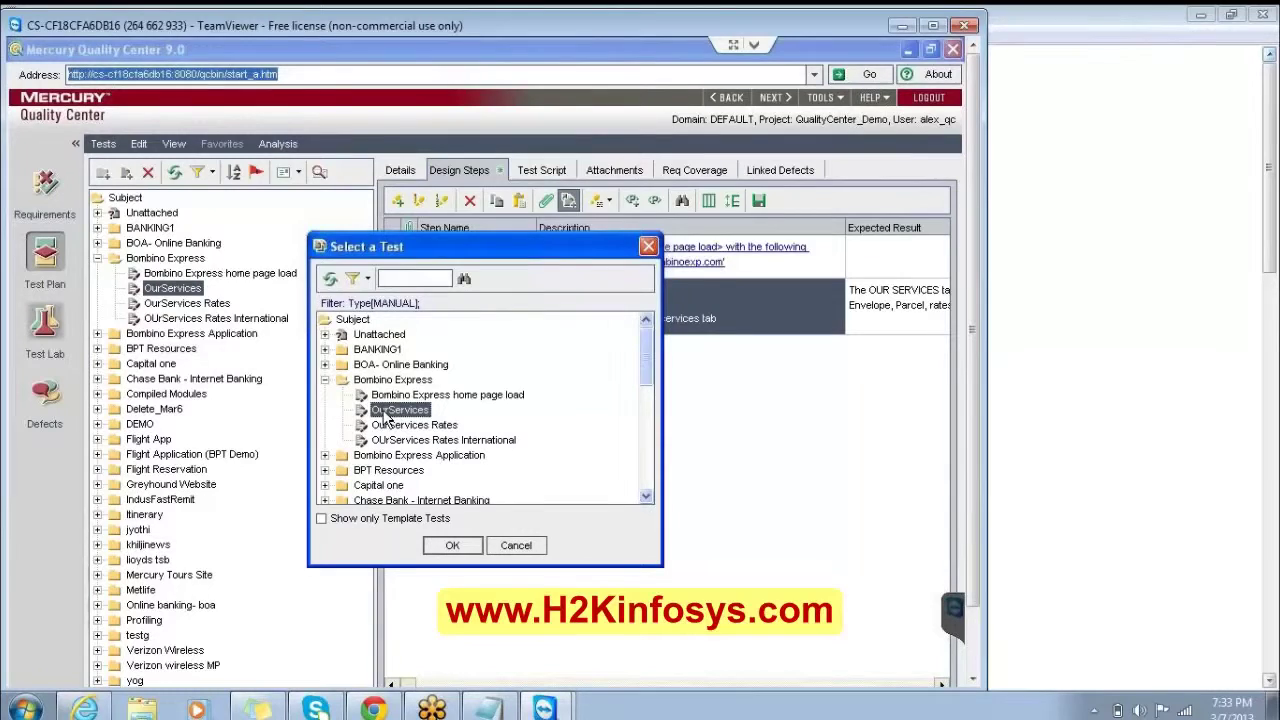